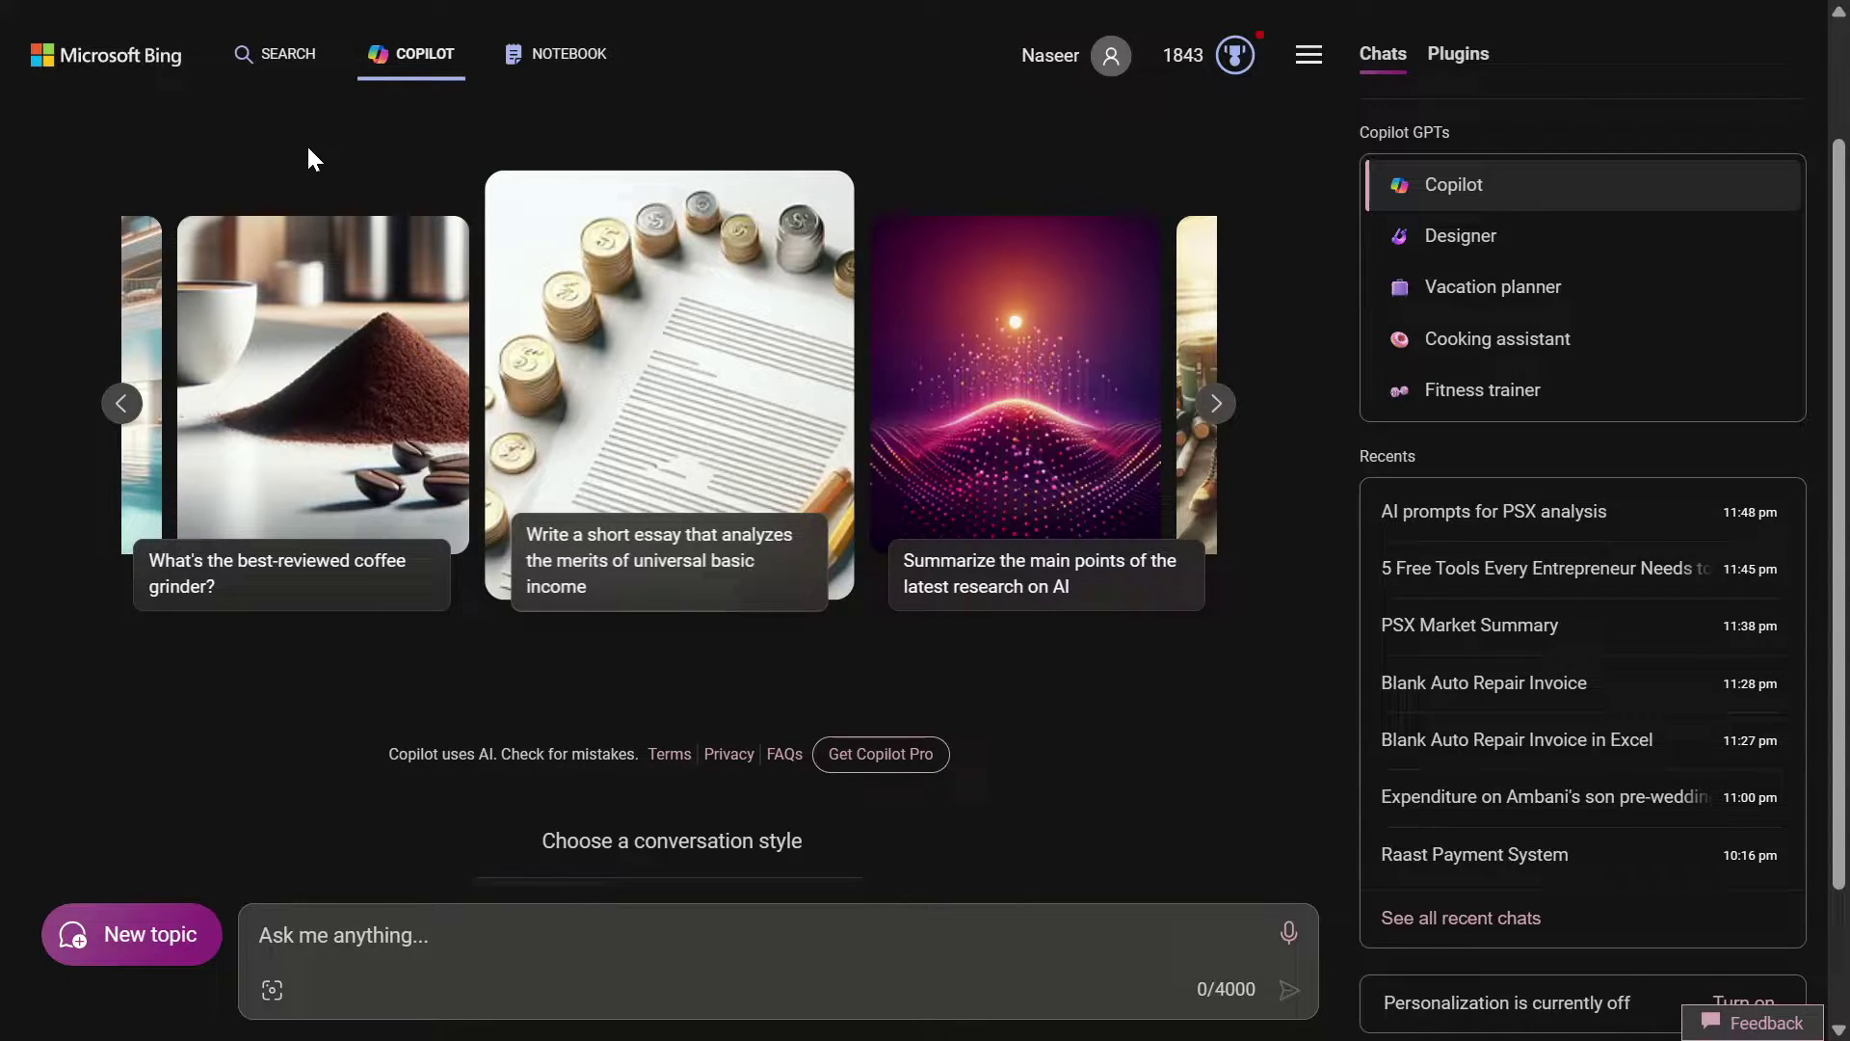
# Ask Copilot for a 'psx market summary'
pyautogui.click(383, 937)
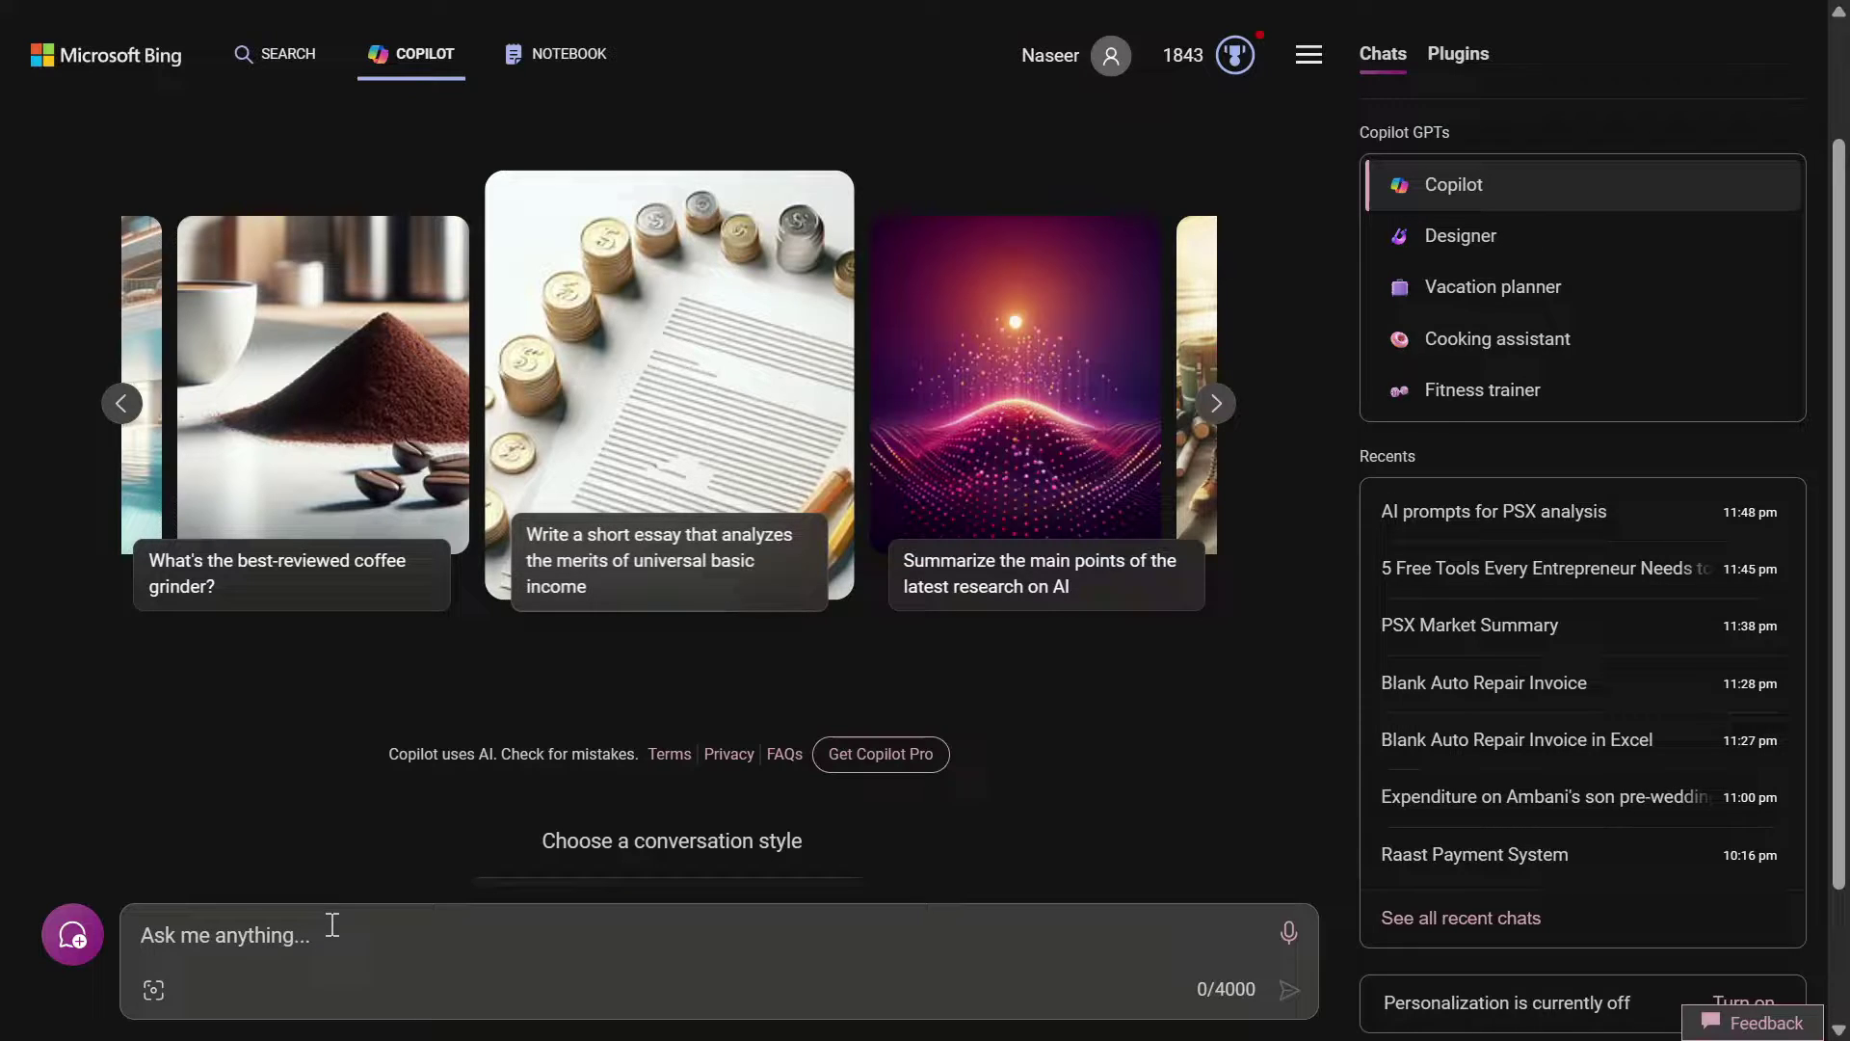
pyautogui.write('psx ')
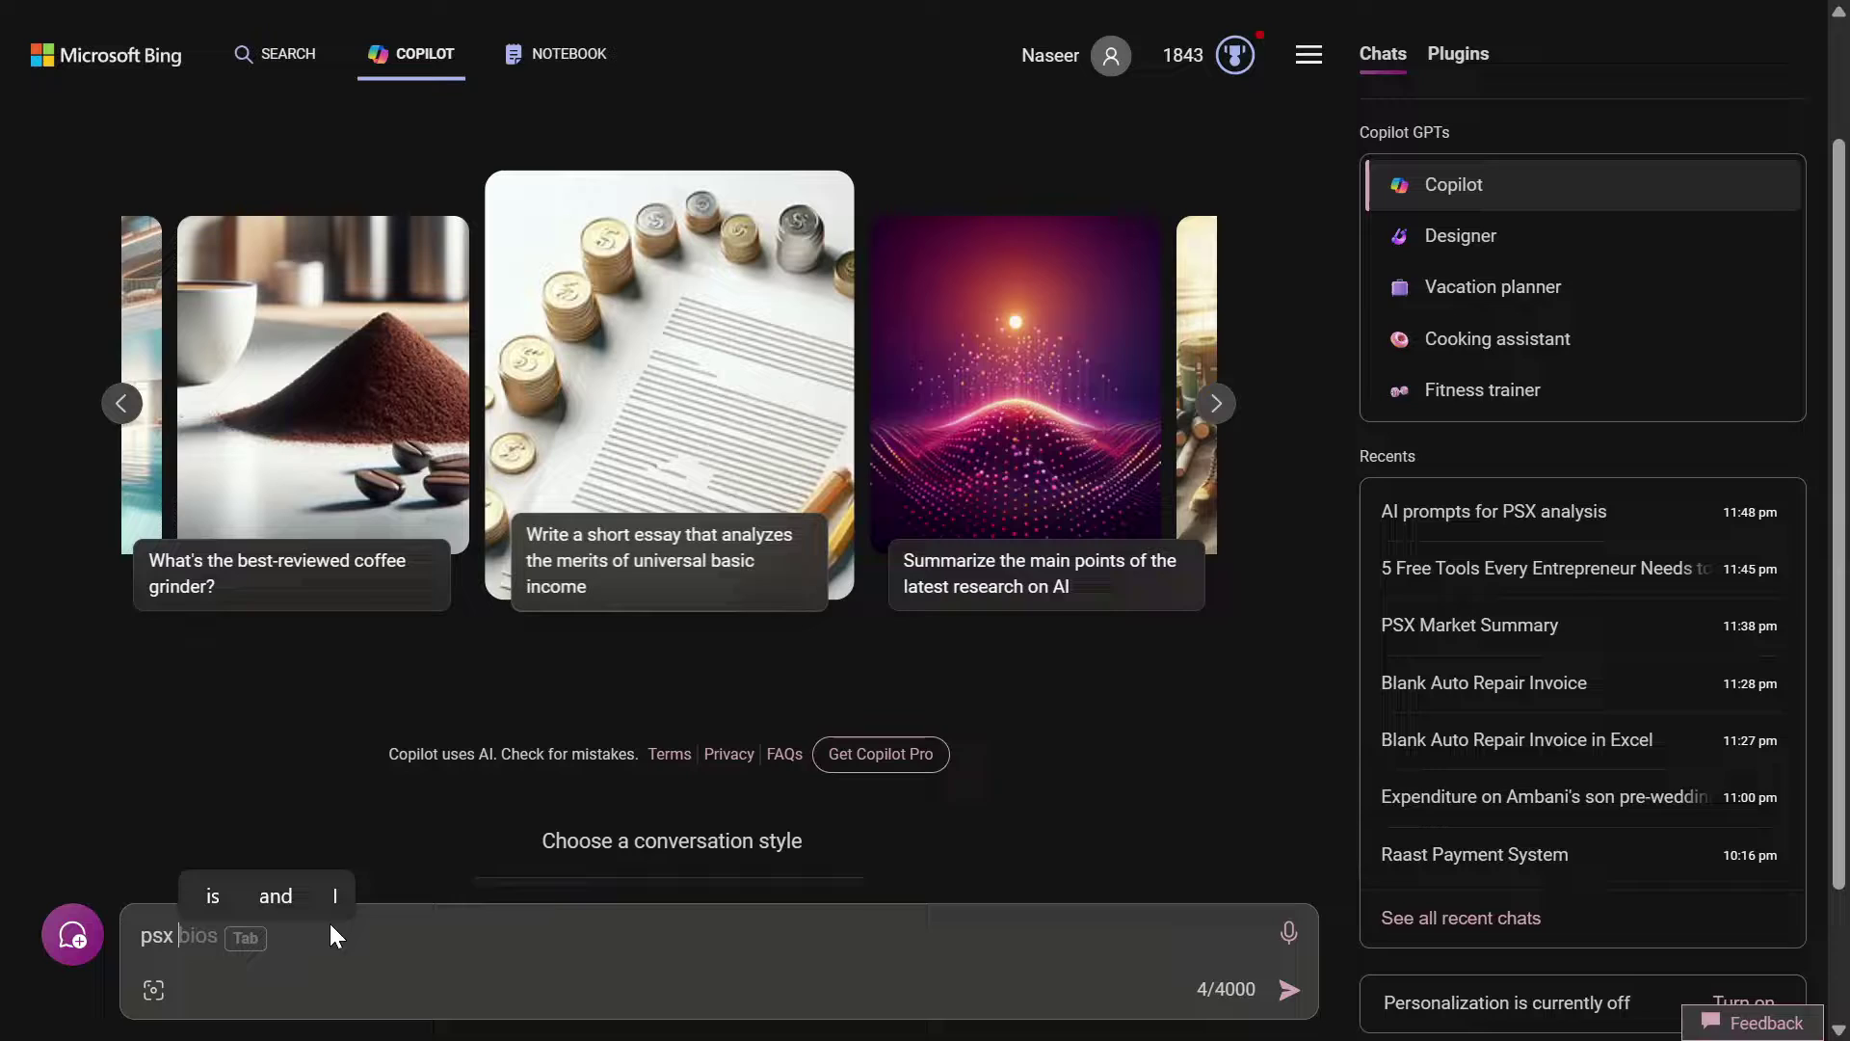
pyautogui.write('market summary')
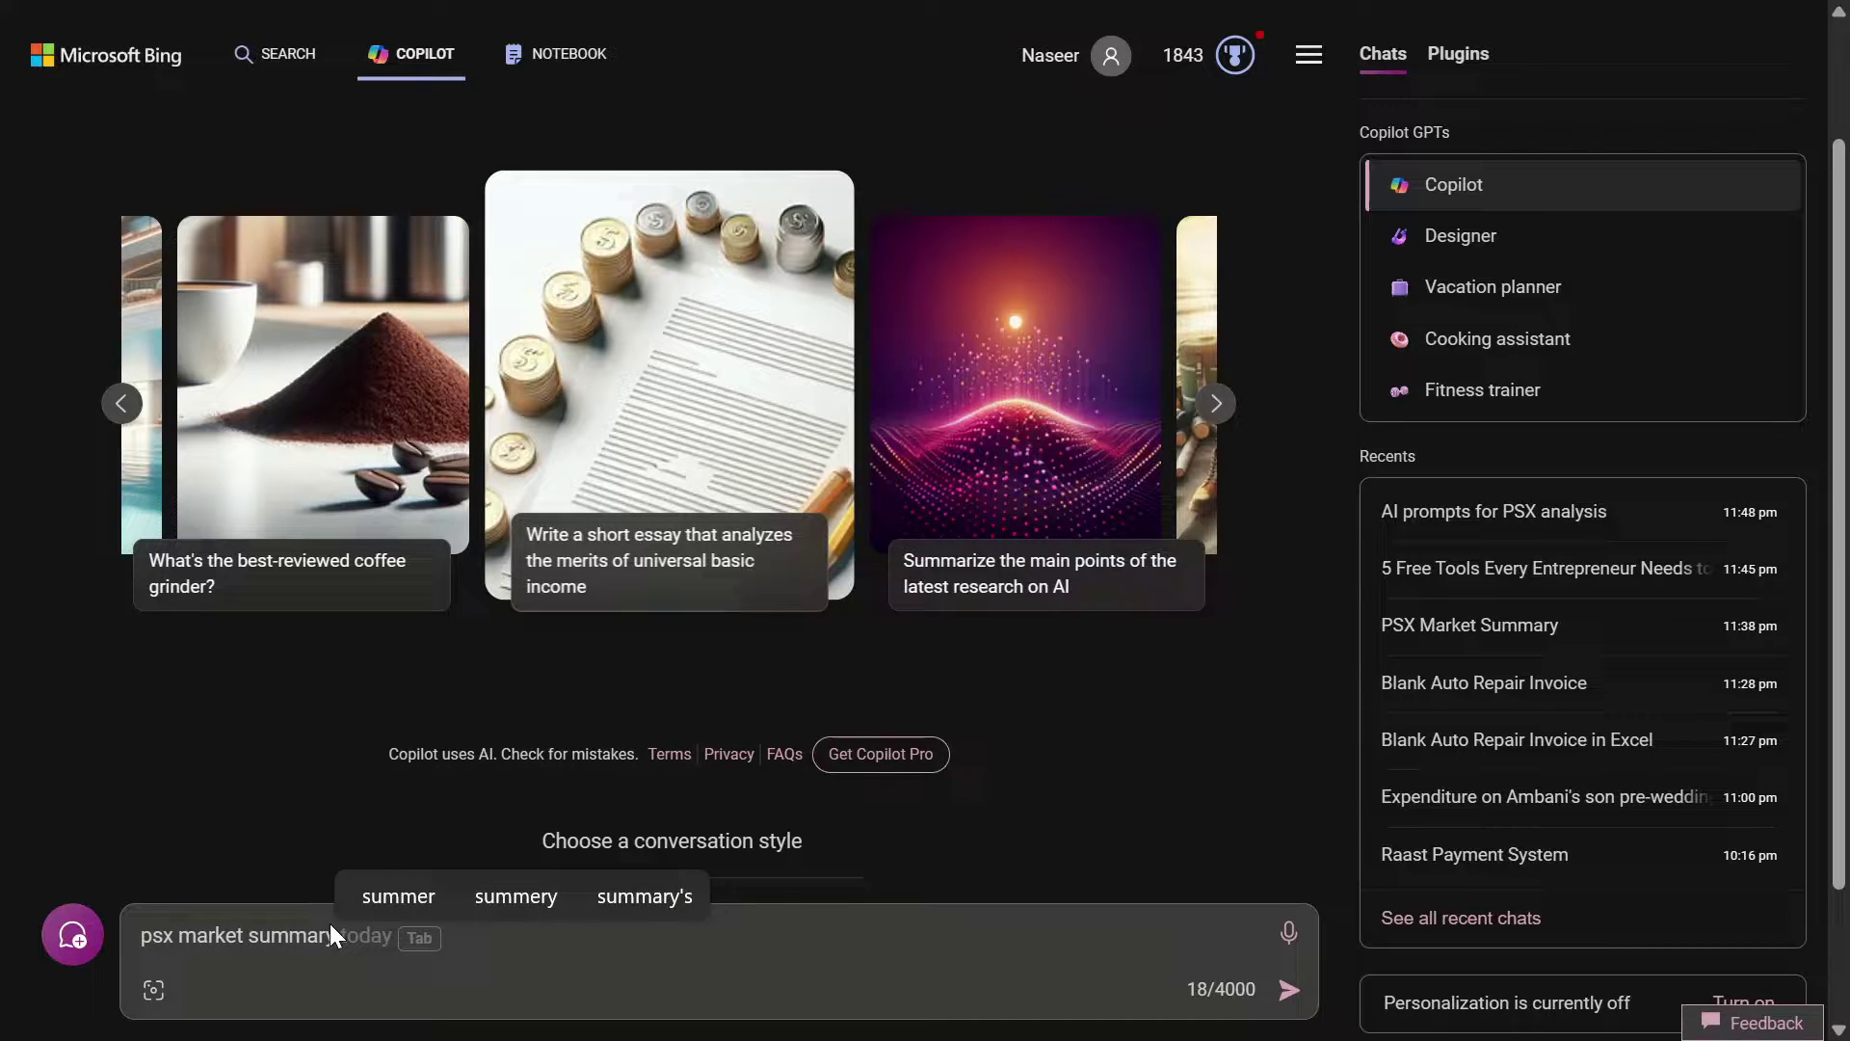
pyautogui.press('Return')
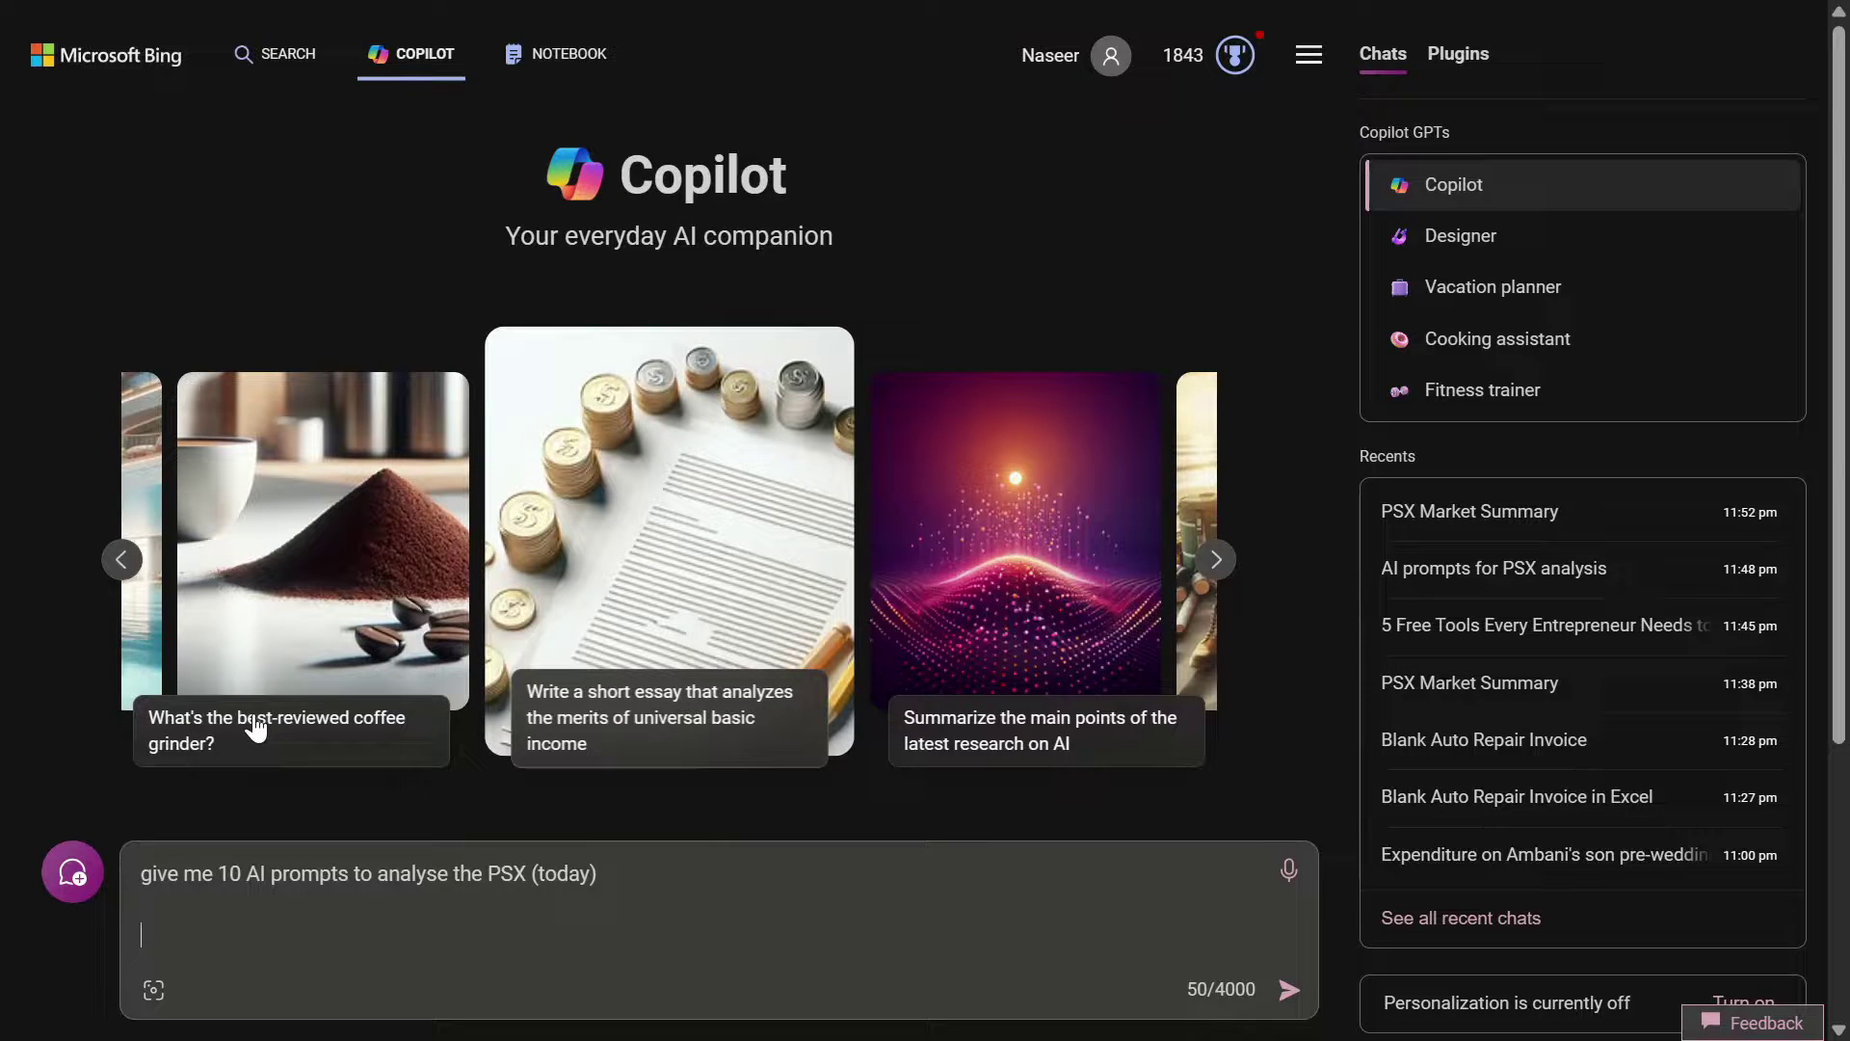
# Remove the blank lines and send the request for 10 AI prompts to analyse the PSX today
pyautogui.press('BackSpace')
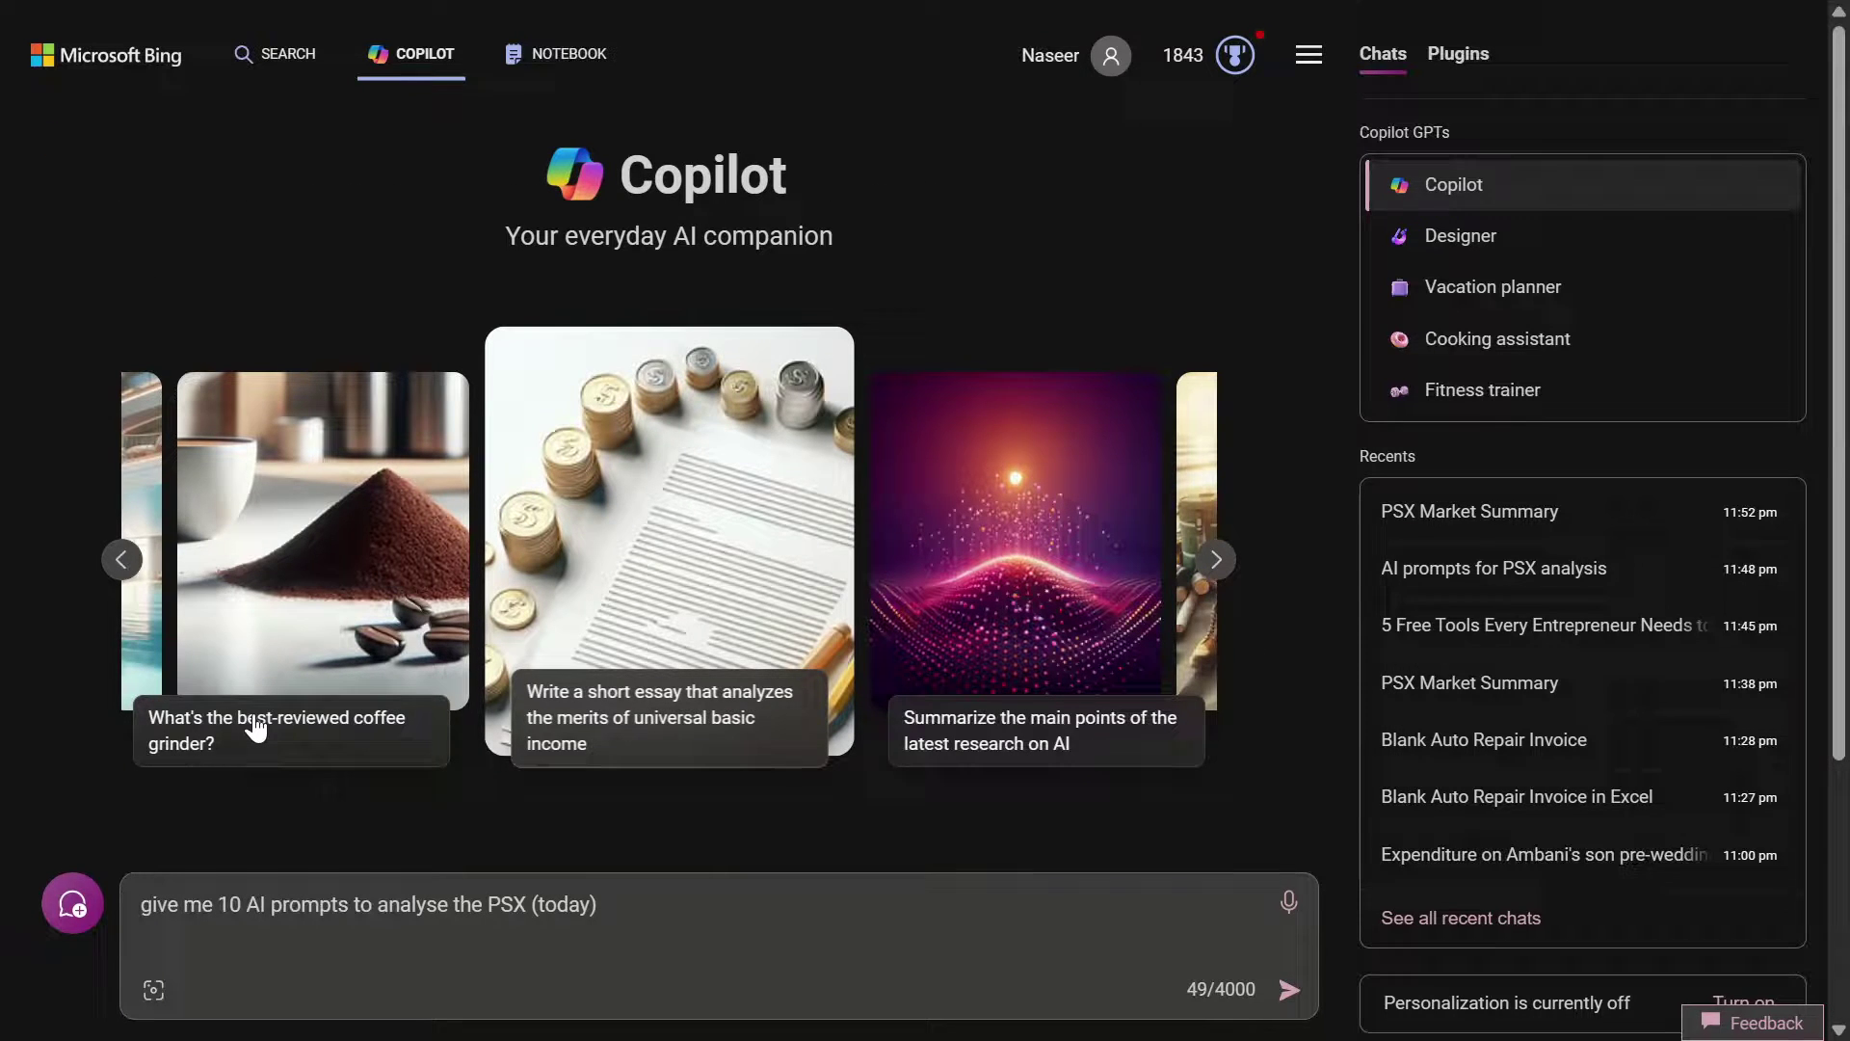
pyautogui.press('BackSpace')
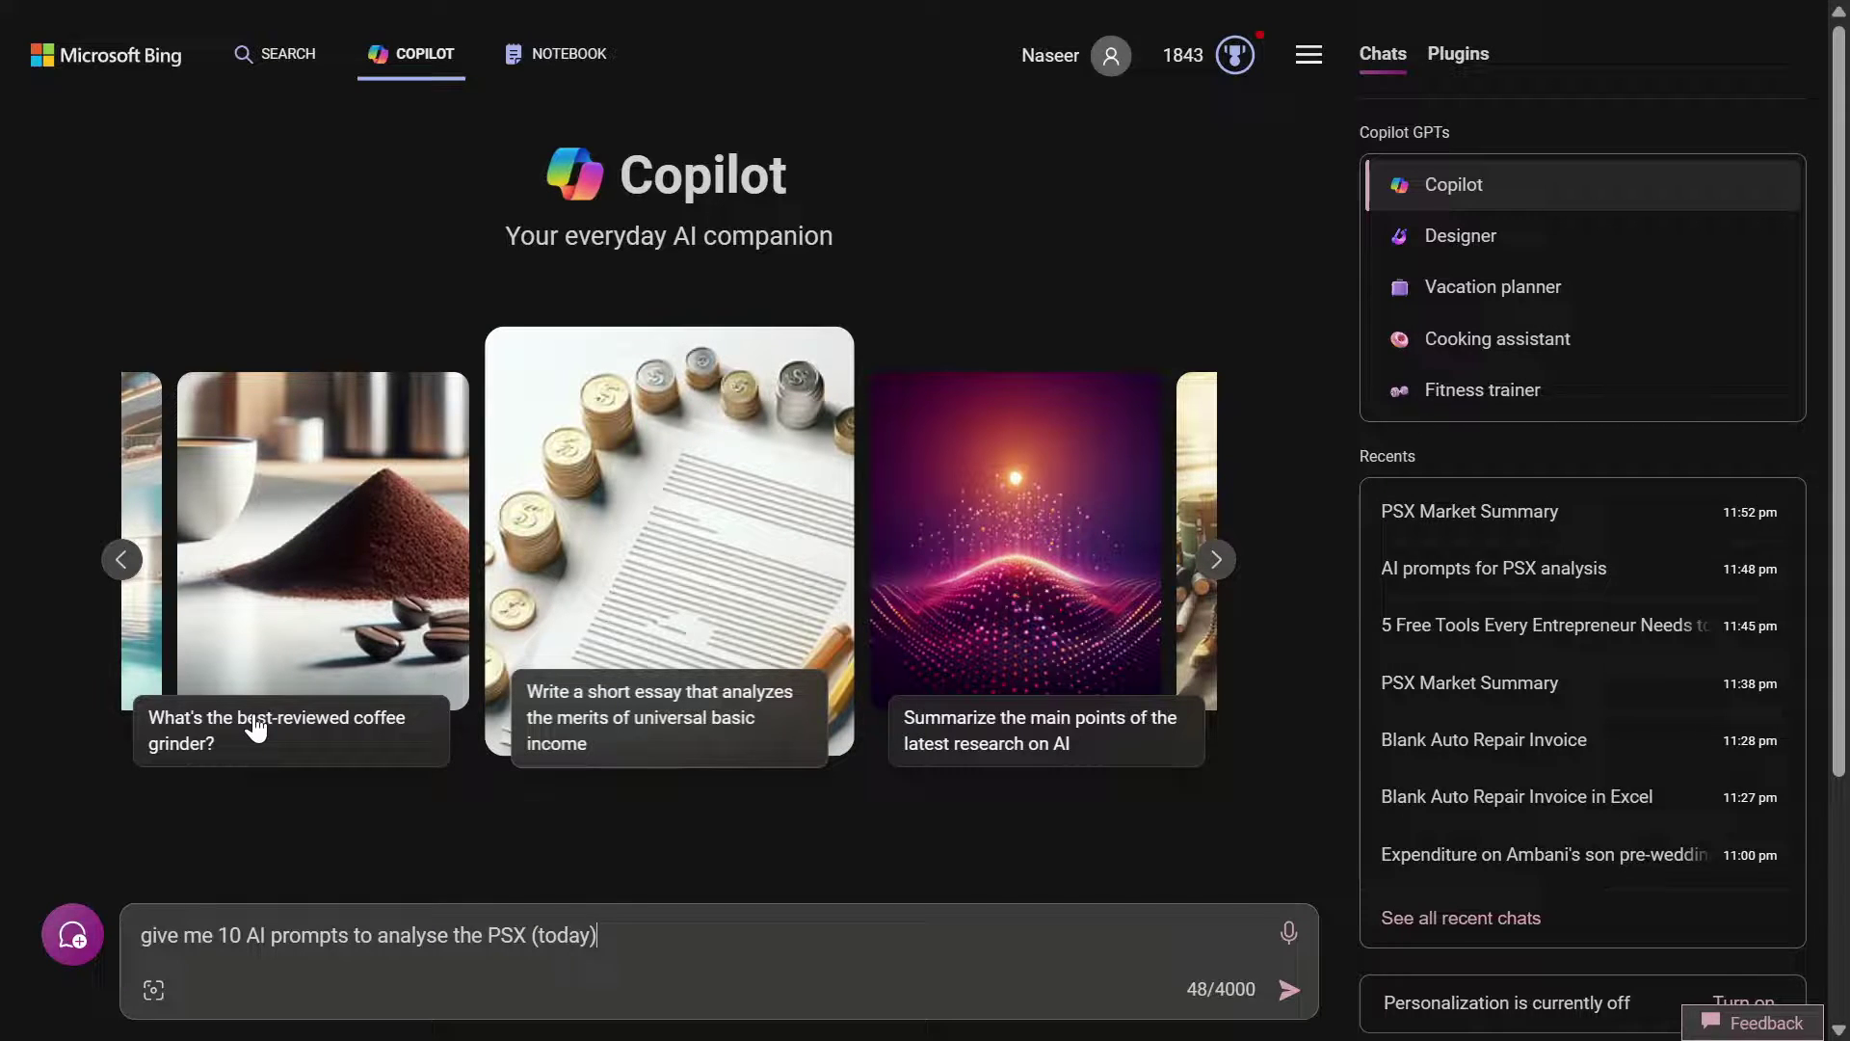
pyautogui.click(1290, 991)
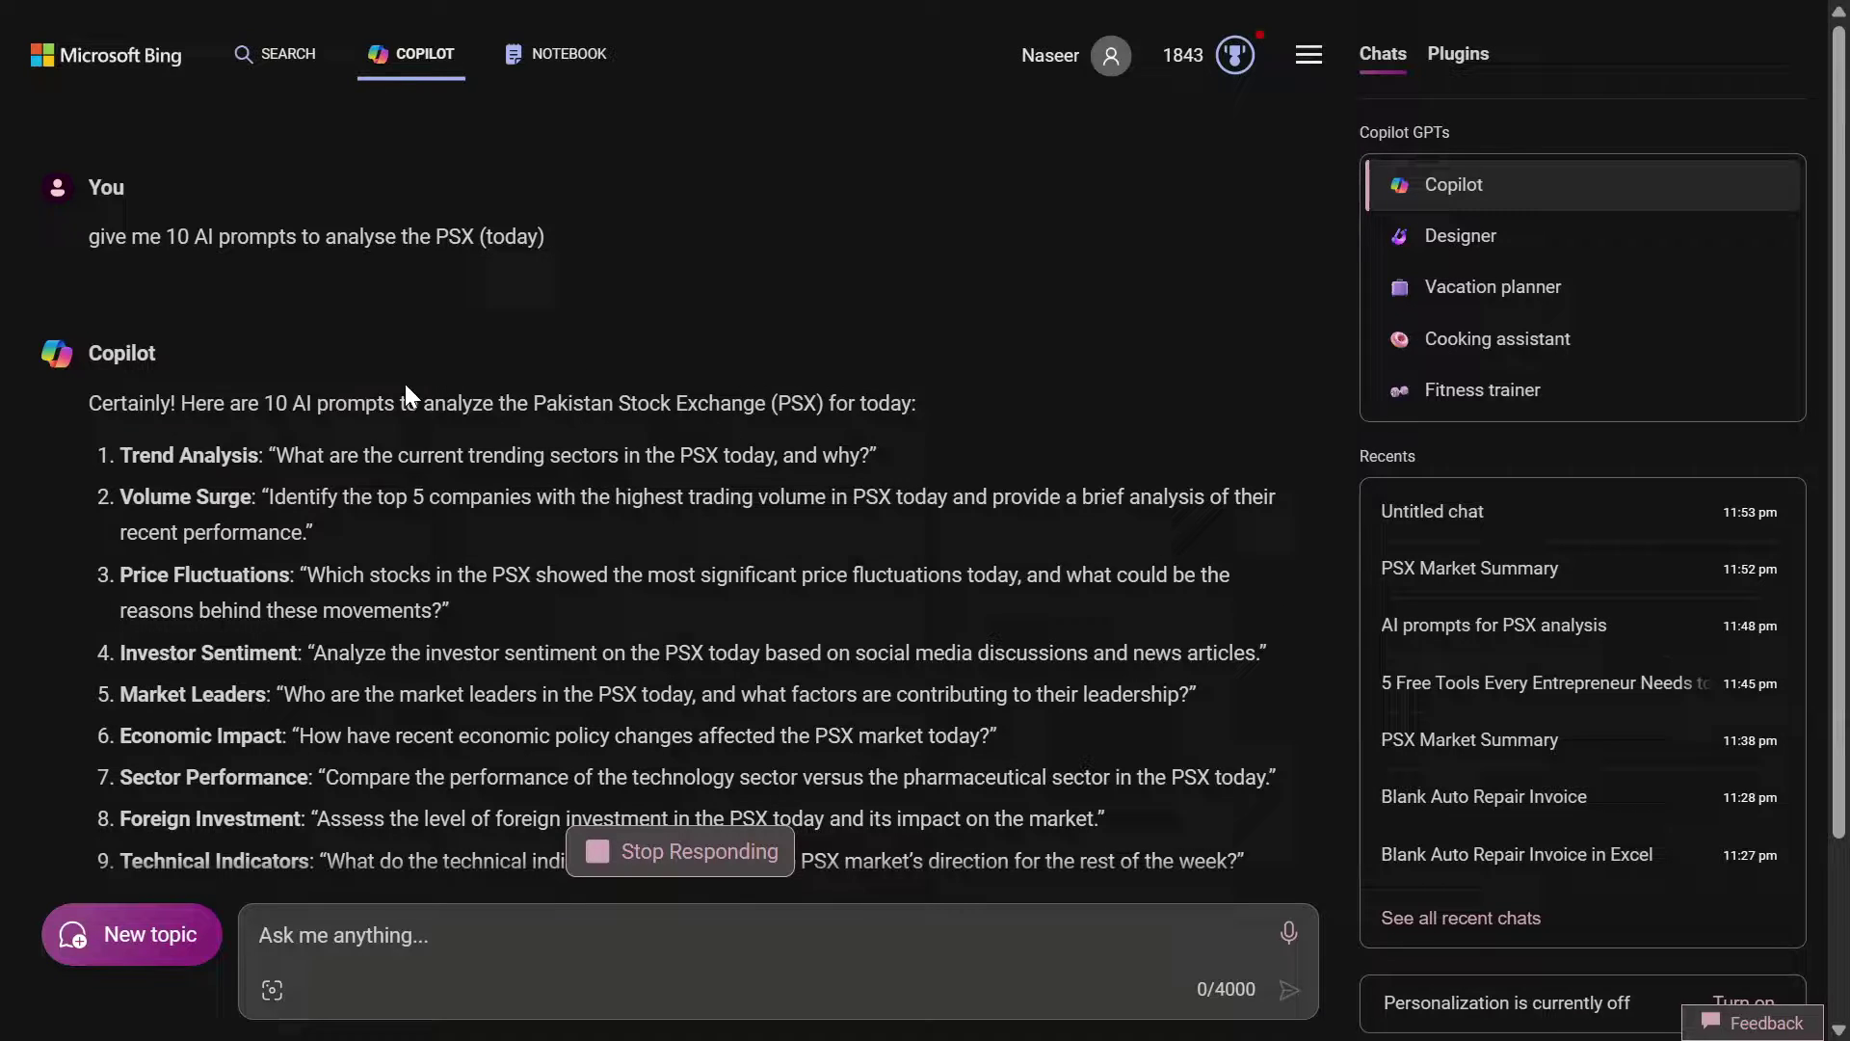
# Paste the Trend Analysis prompt as plain text, send it, and review the five trending sectors
pyautogui.moveTo(277, 455); pyautogui.dragTo(869, 455)
pyautogui.rightClick(798, 459)
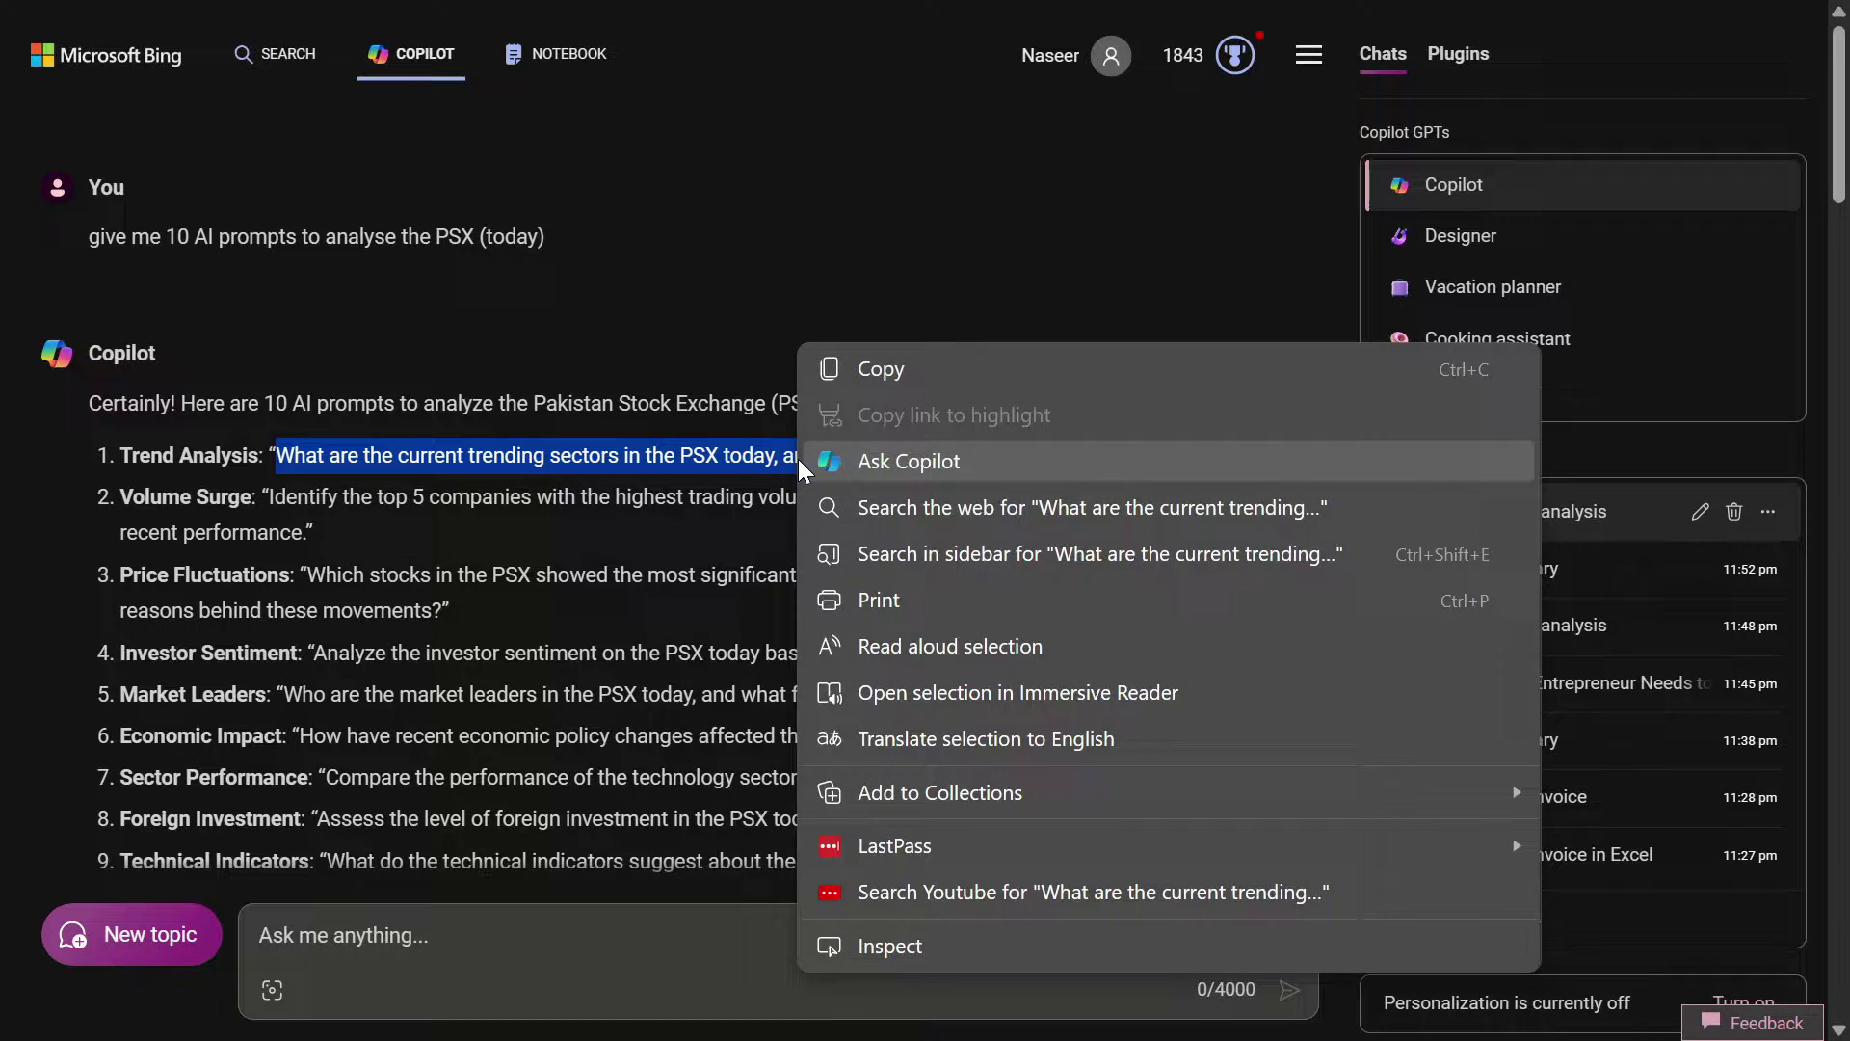
pyautogui.click(853, 370)
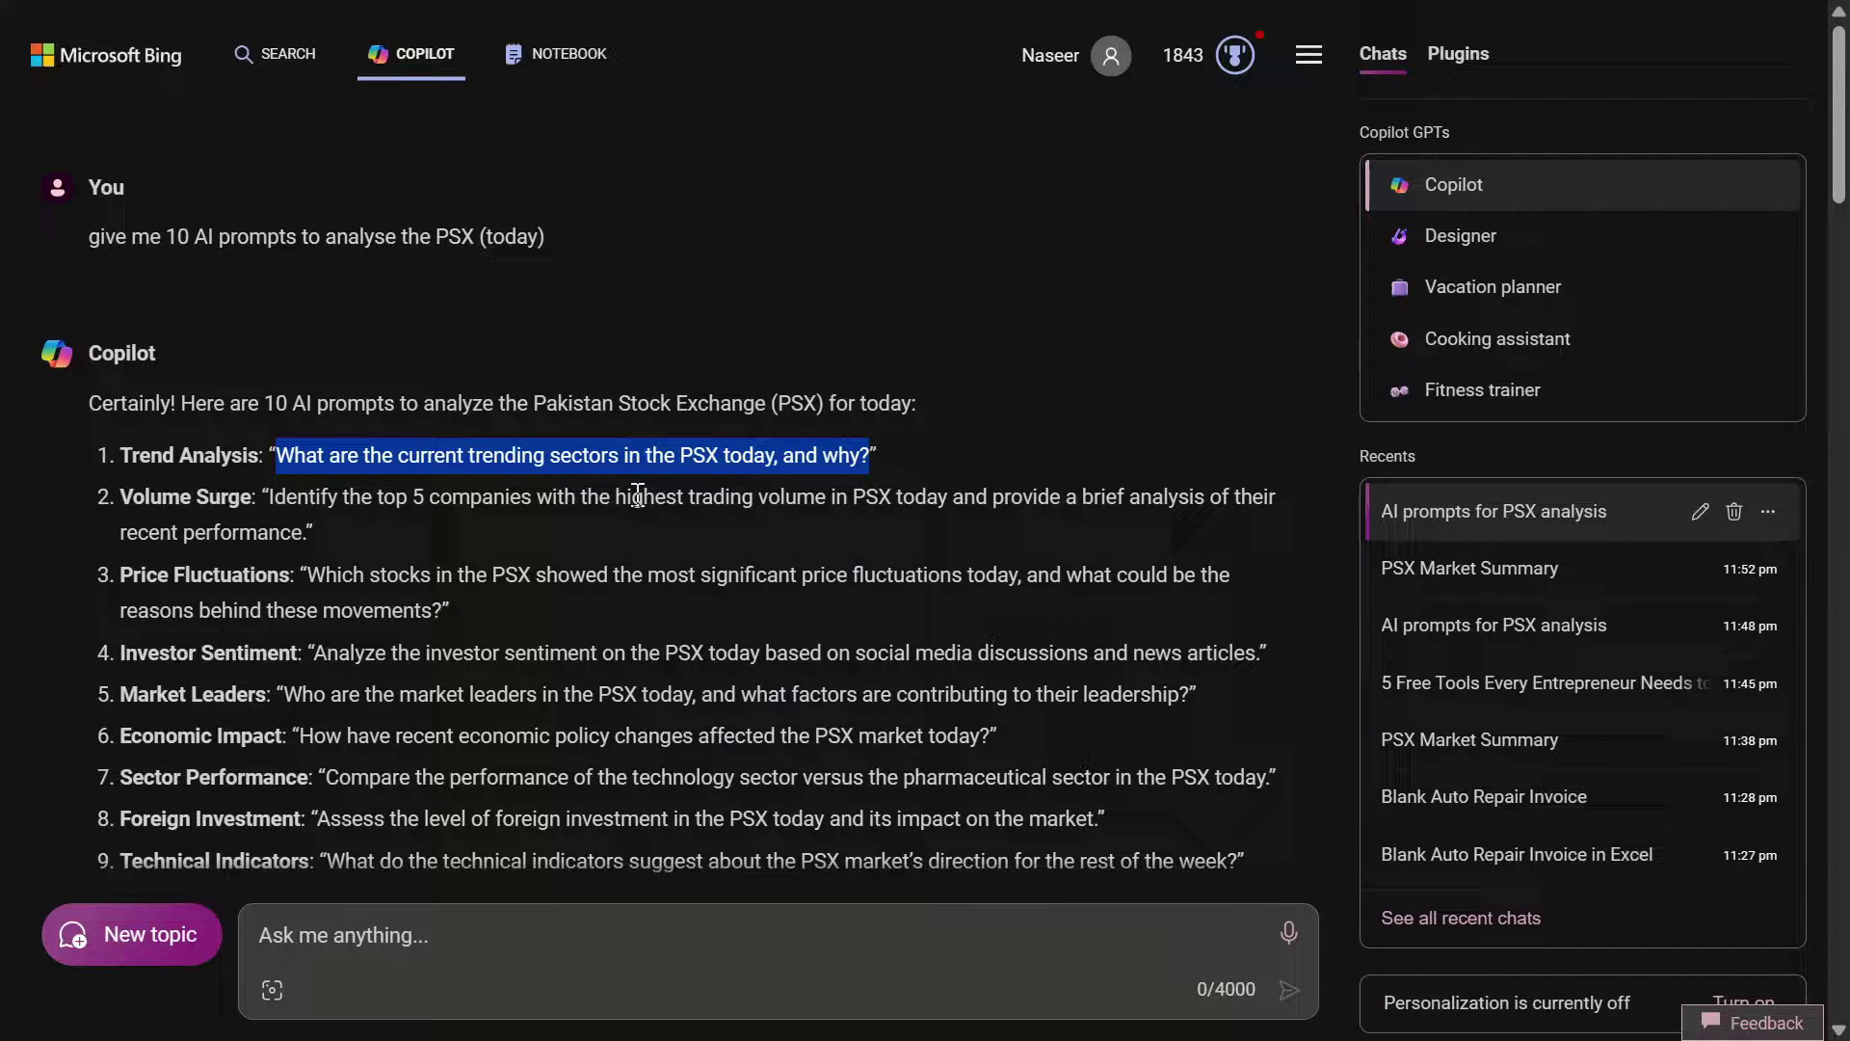
pyautogui.rightClick(339, 942)
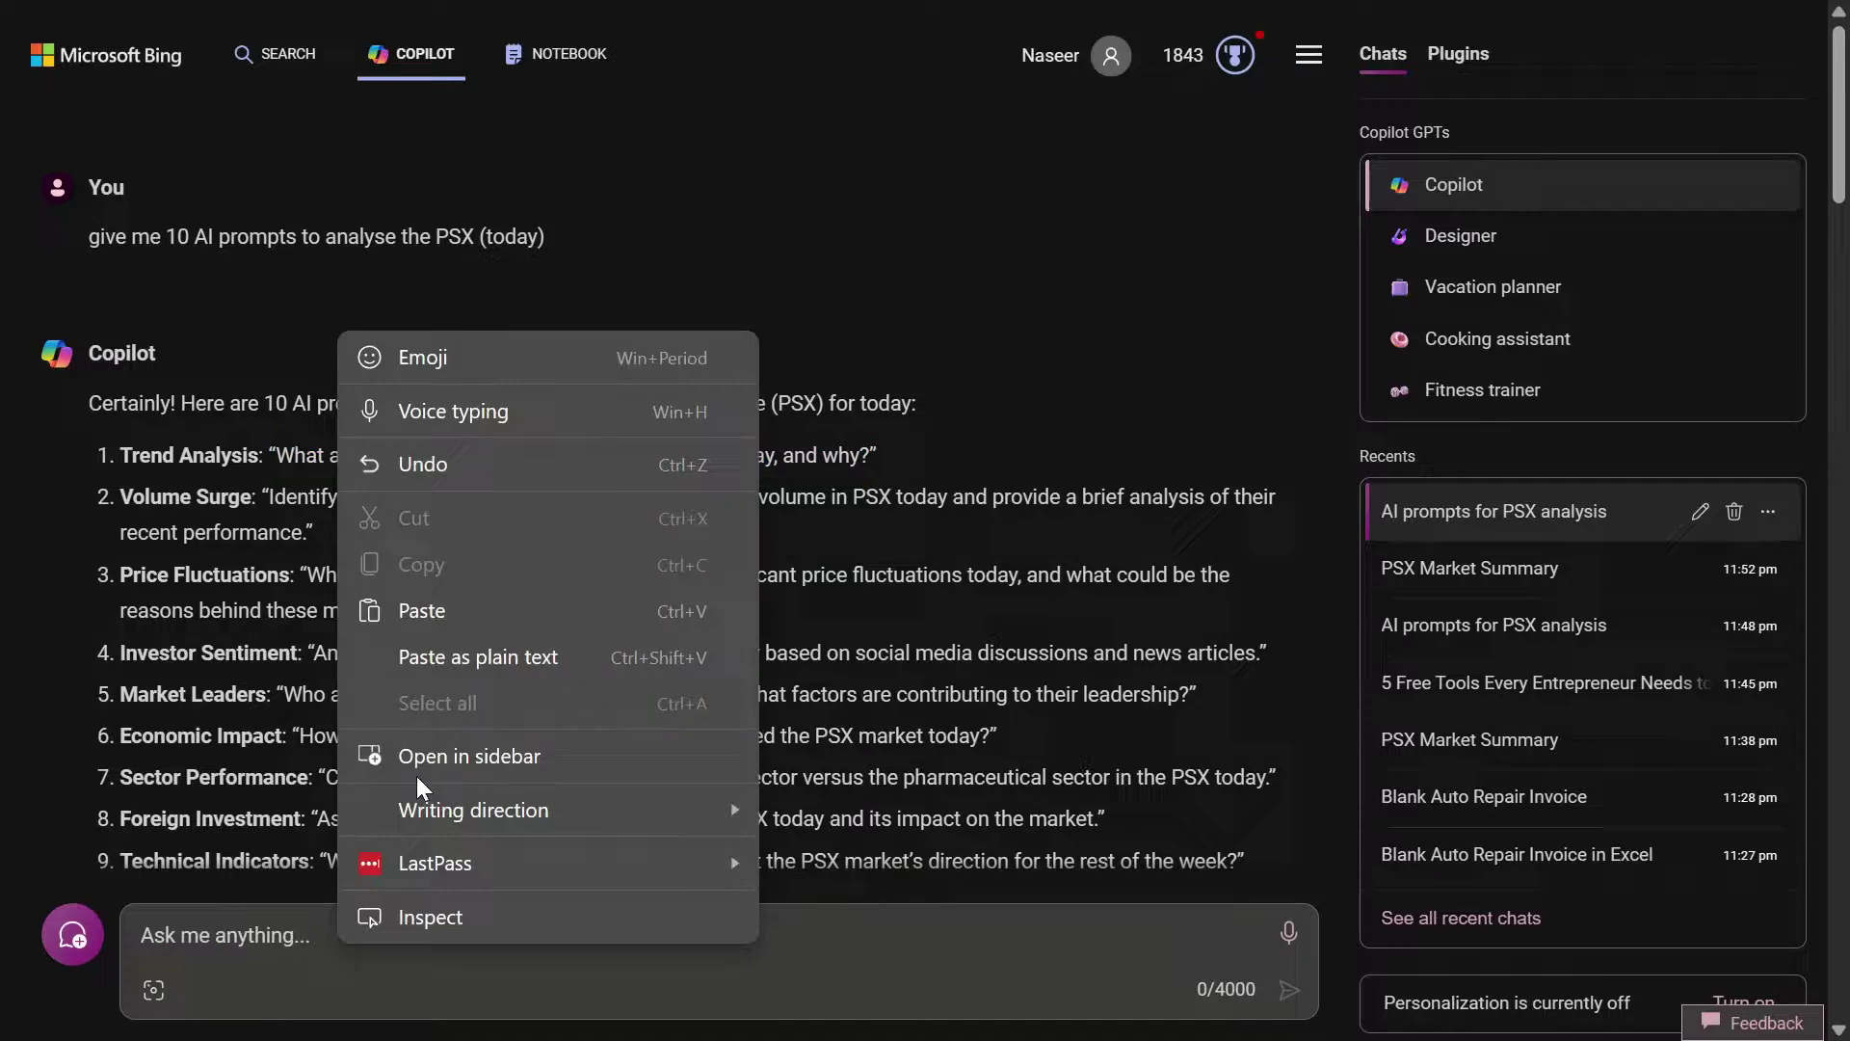
pyautogui.click(470, 657)
pyautogui.click(1288, 990)
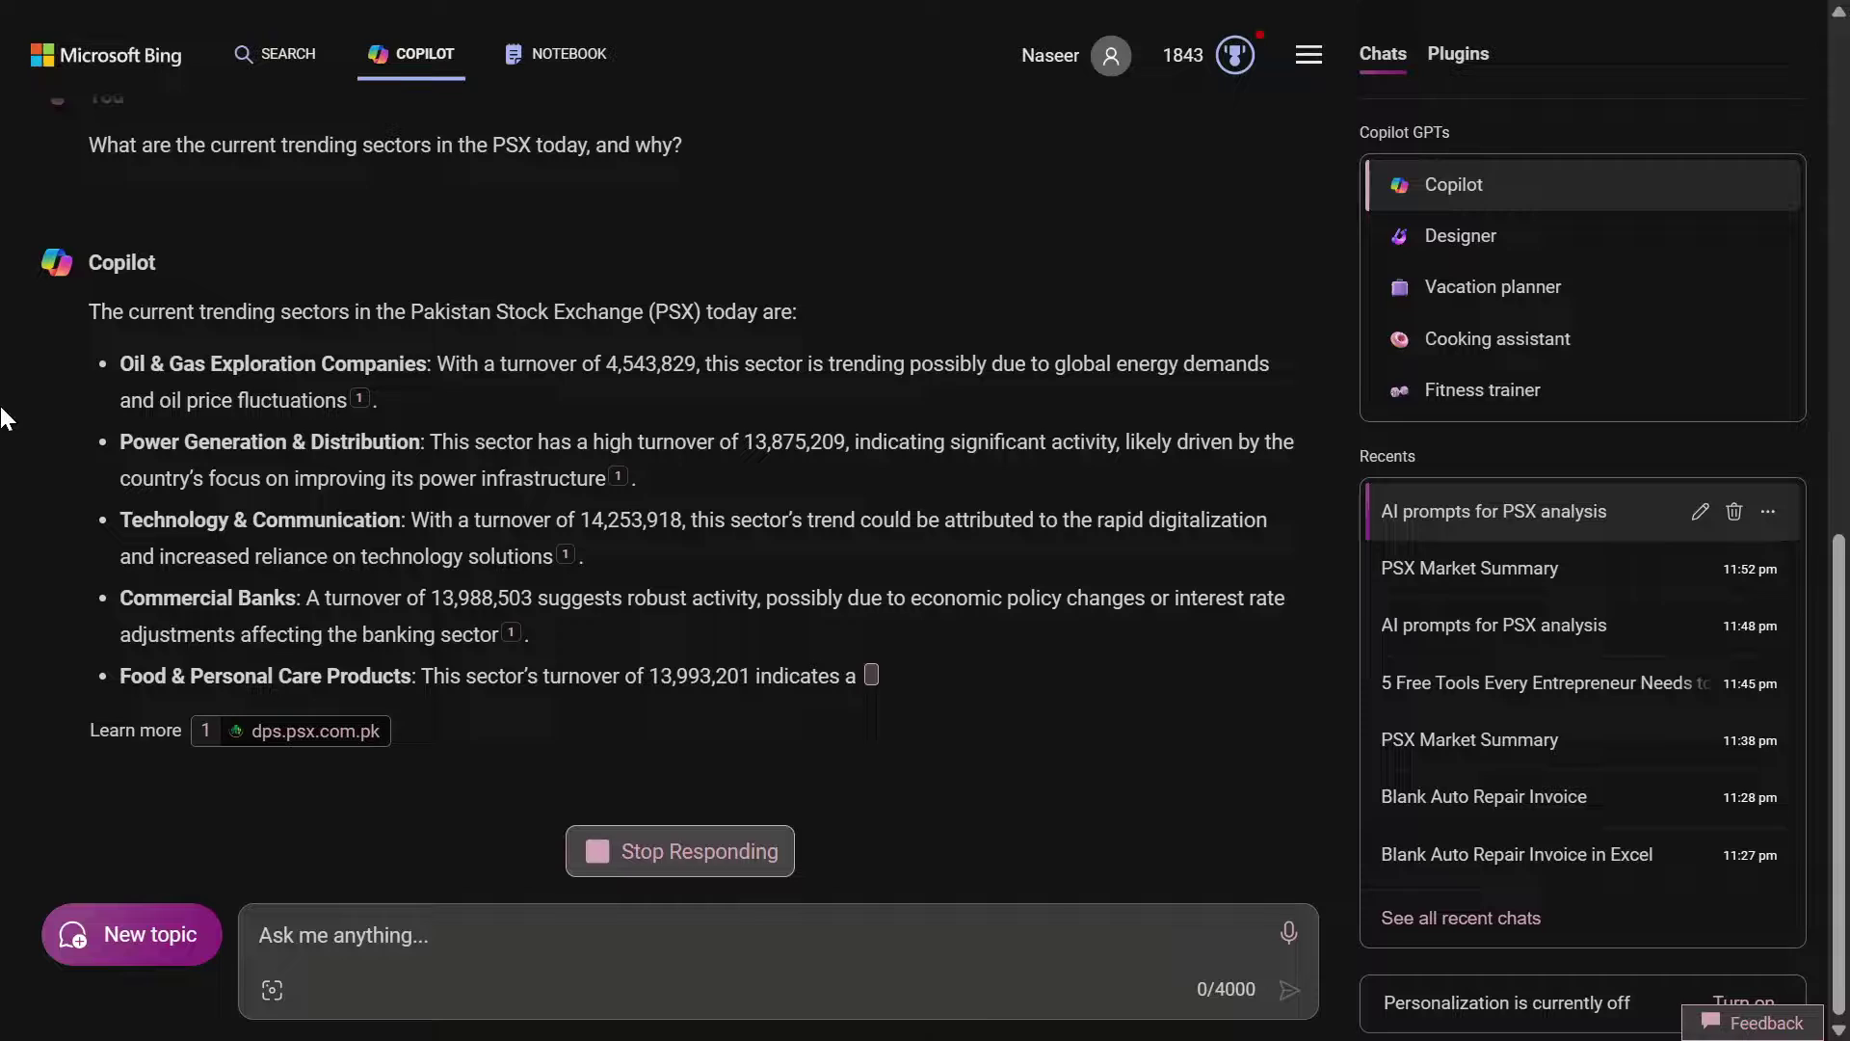
pyautogui.scroll(3, 3, 469)
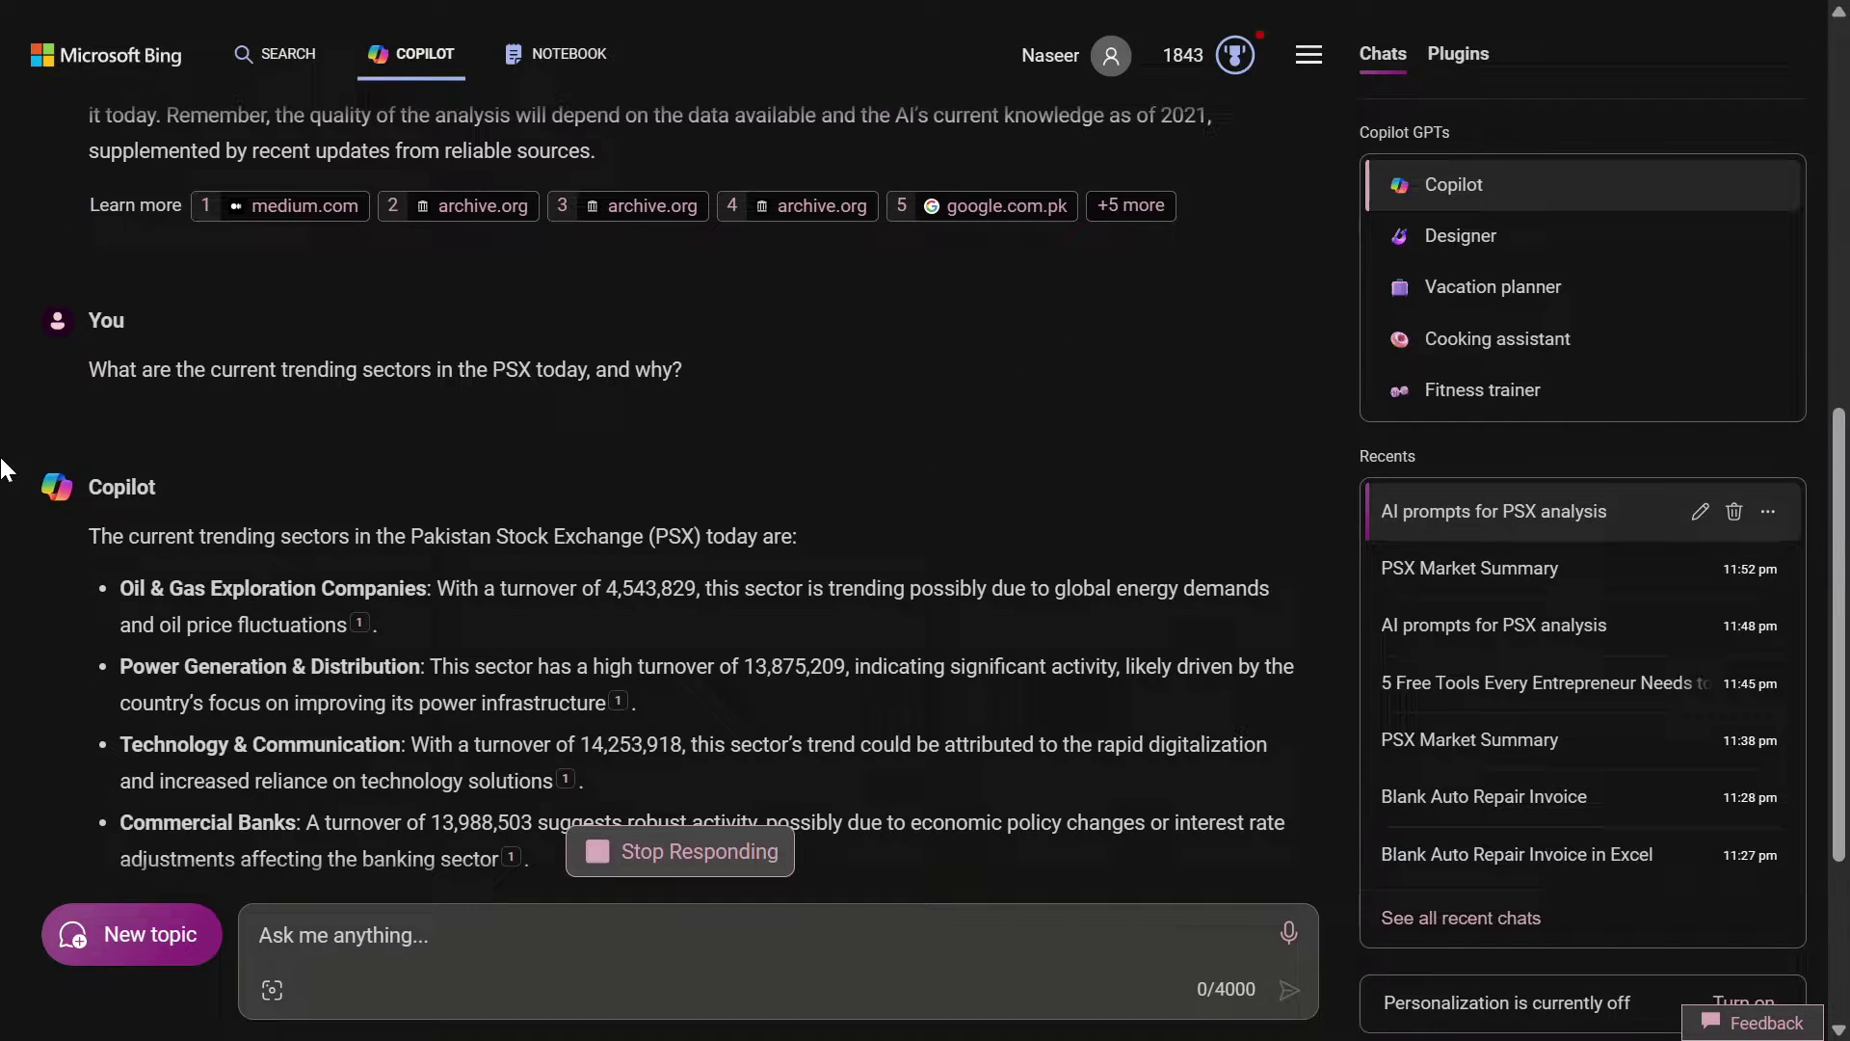
pyautogui.moveTo(65, 414)
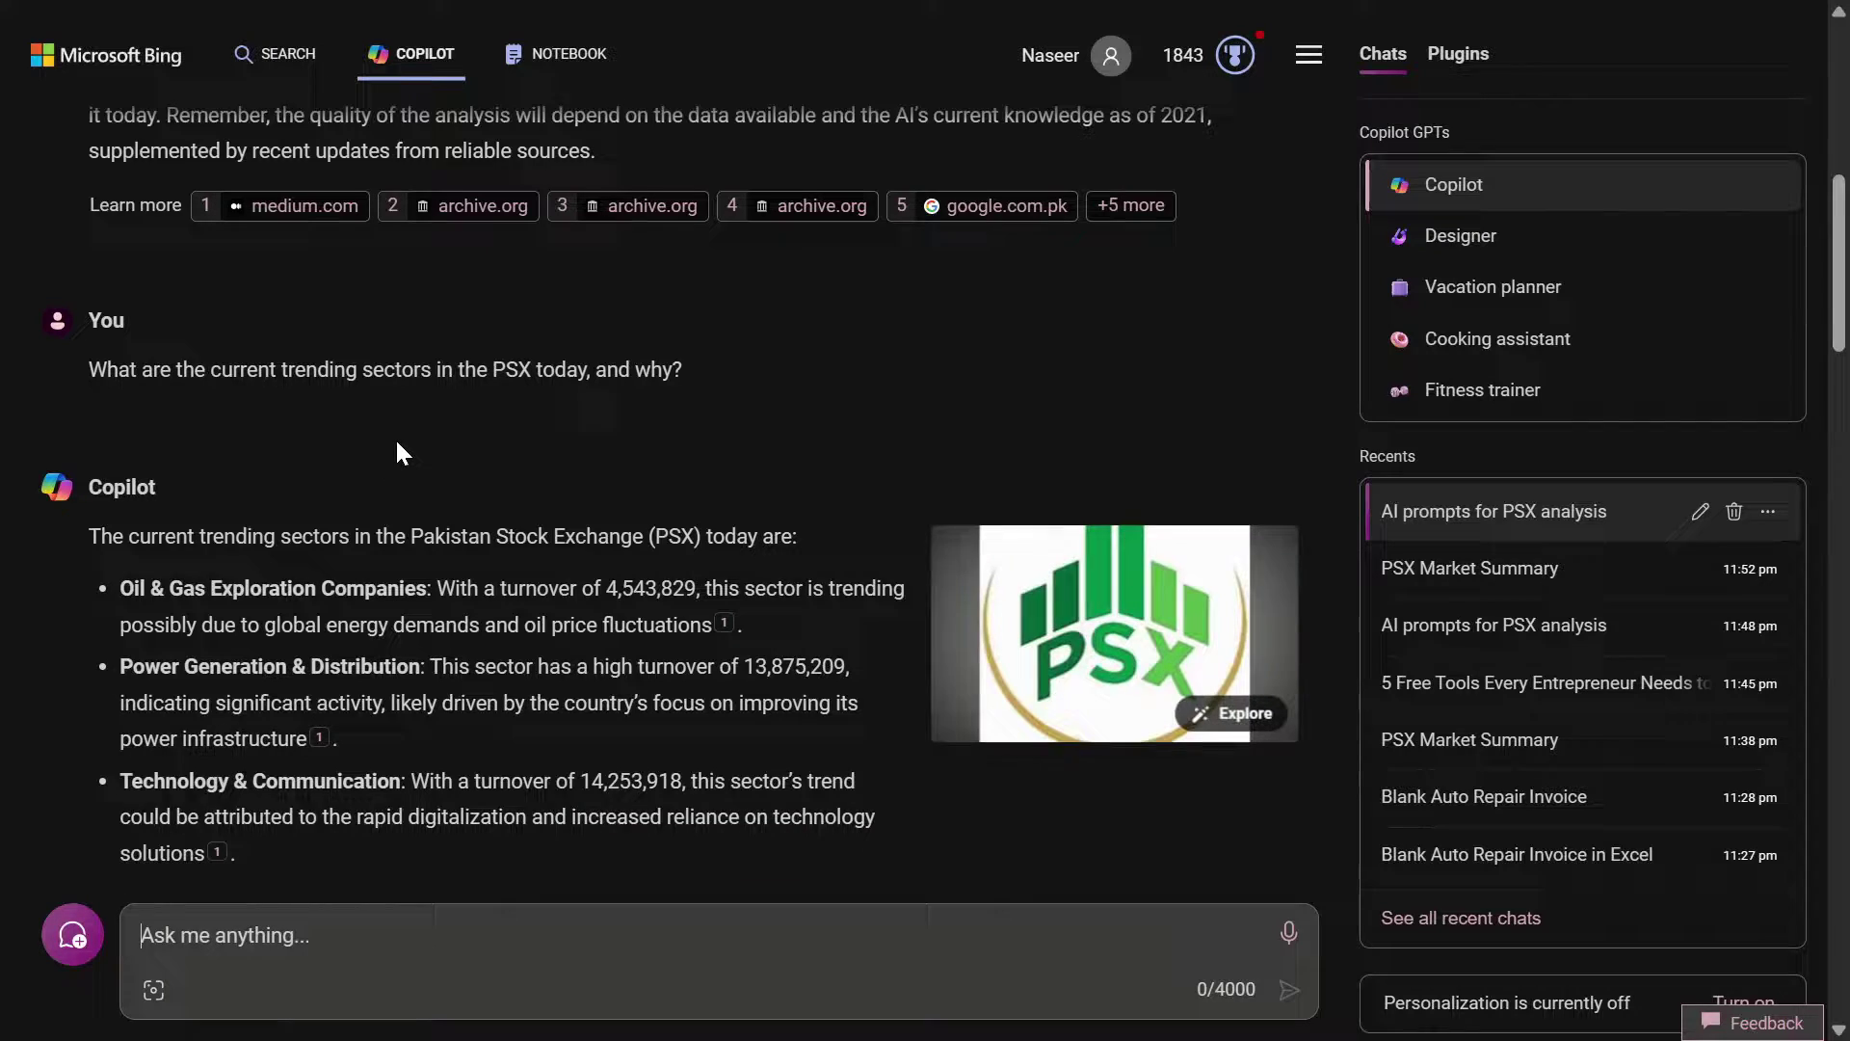
pyautogui.scroll(8, 399, 445)
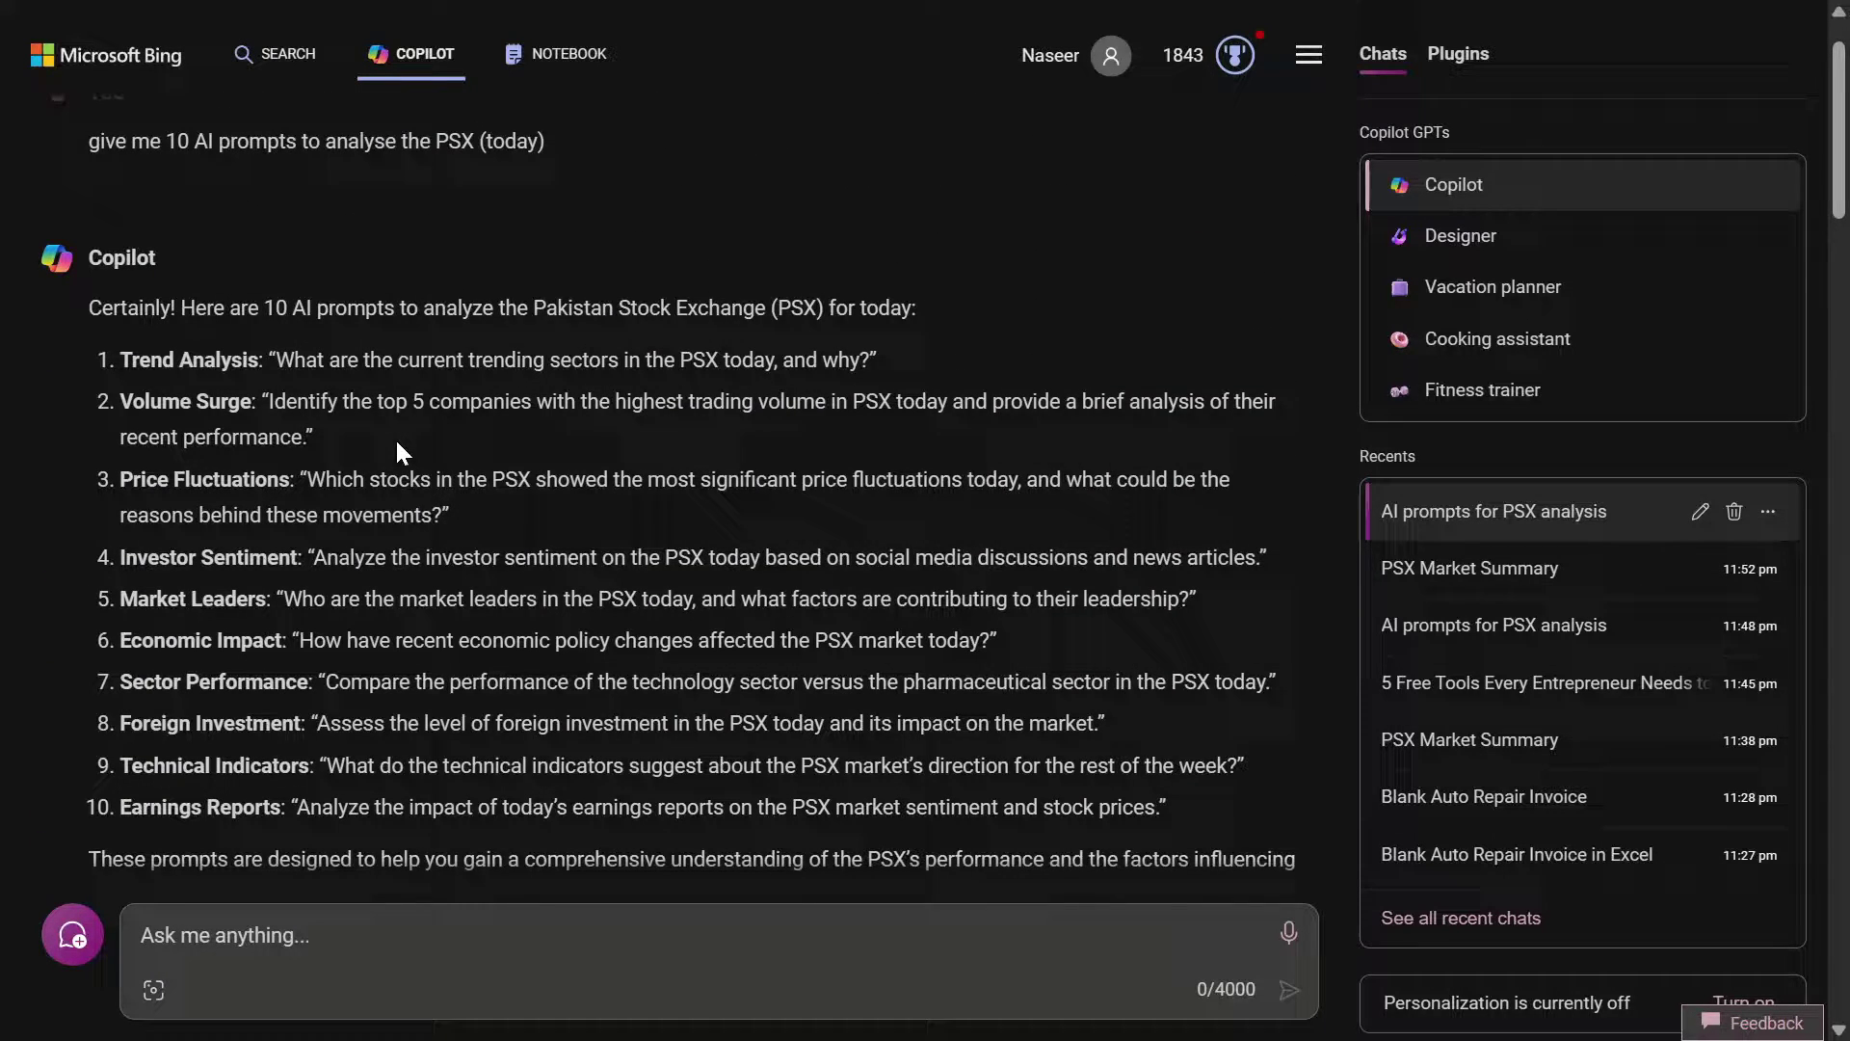
pyautogui.scroll(-12, 231, 443)
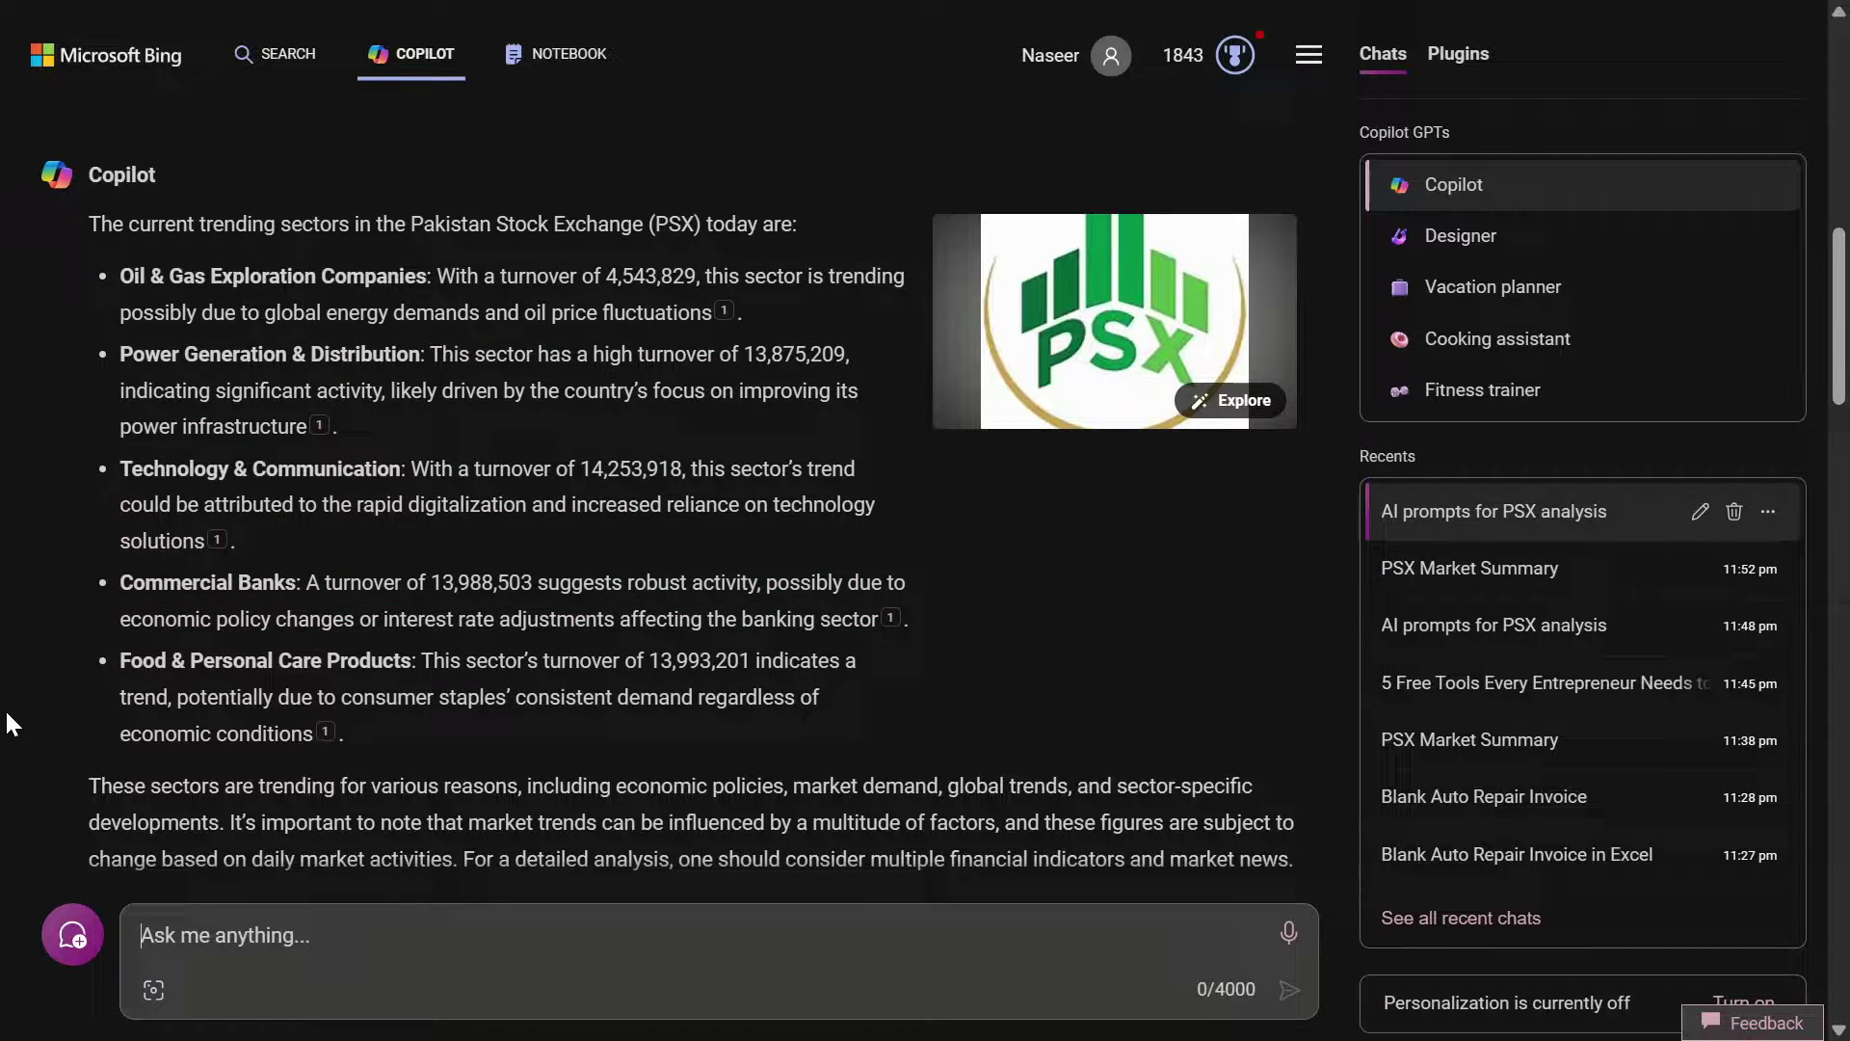
pyautogui.scroll(-3, 14, 718)
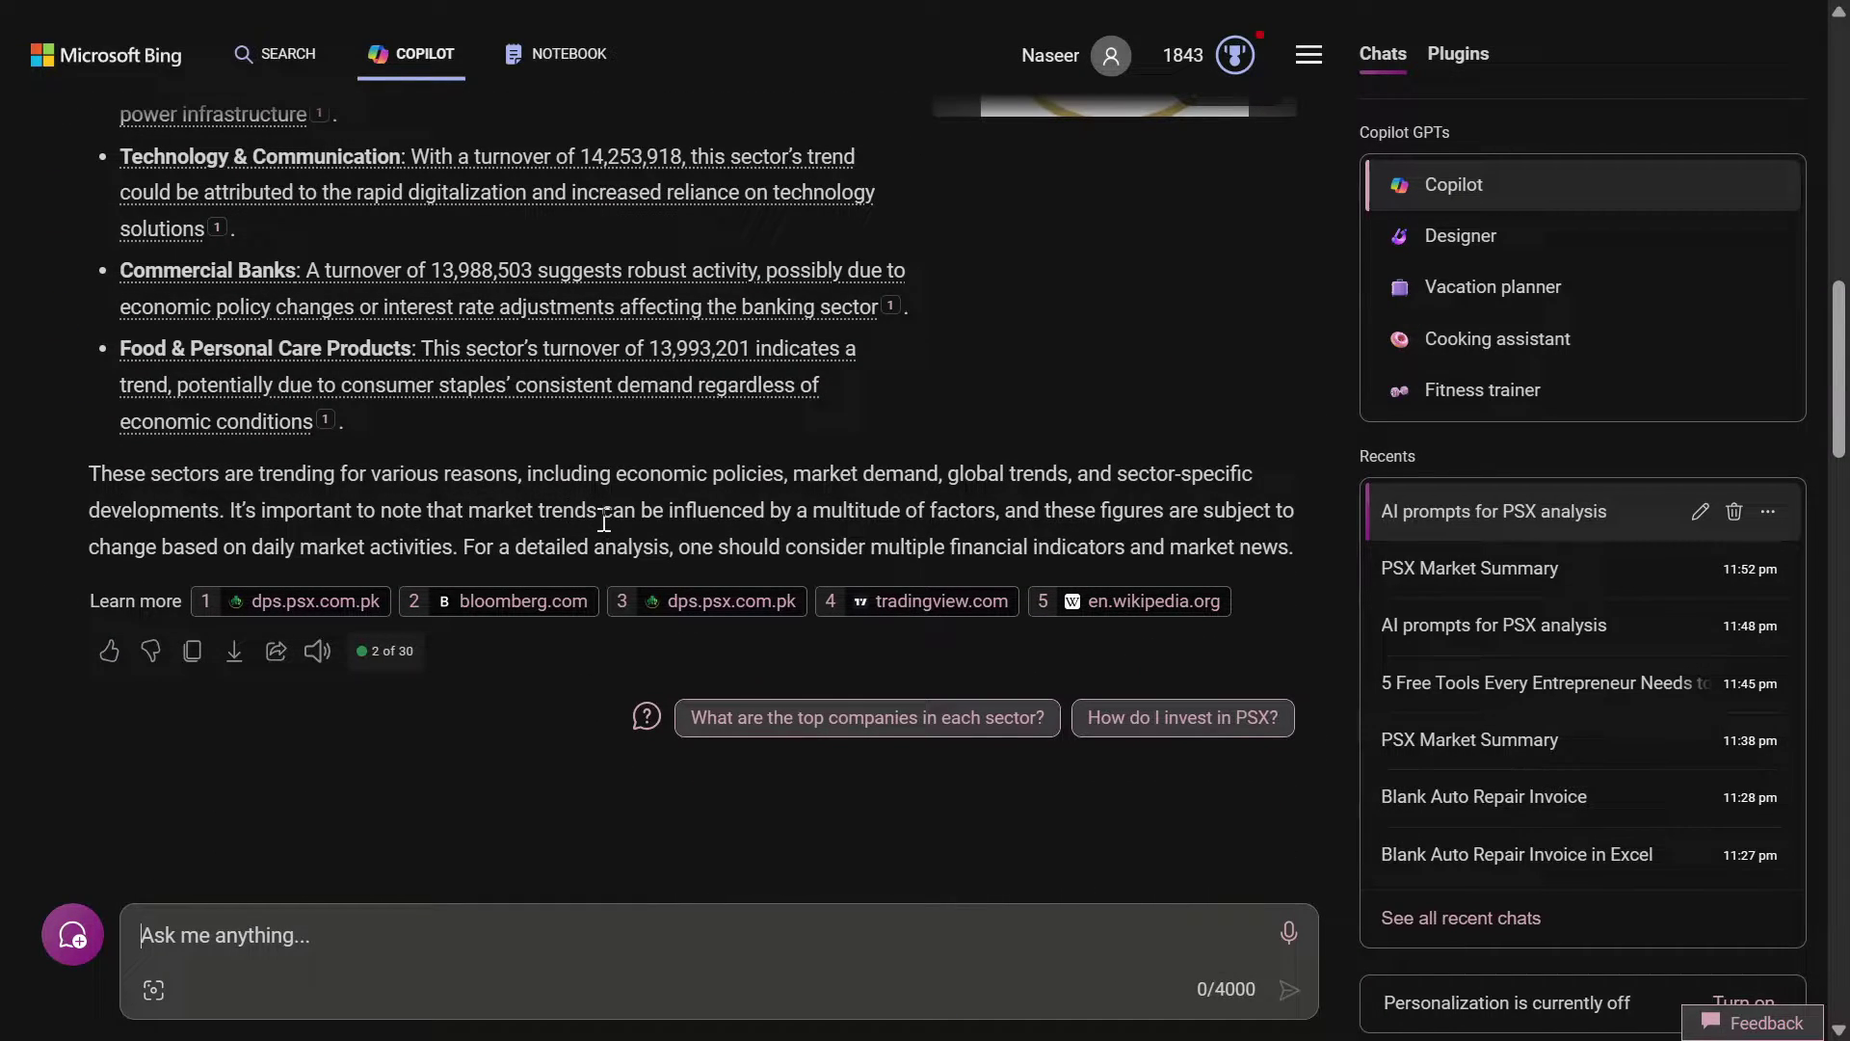
pyautogui.scroll(15, 503, 506)
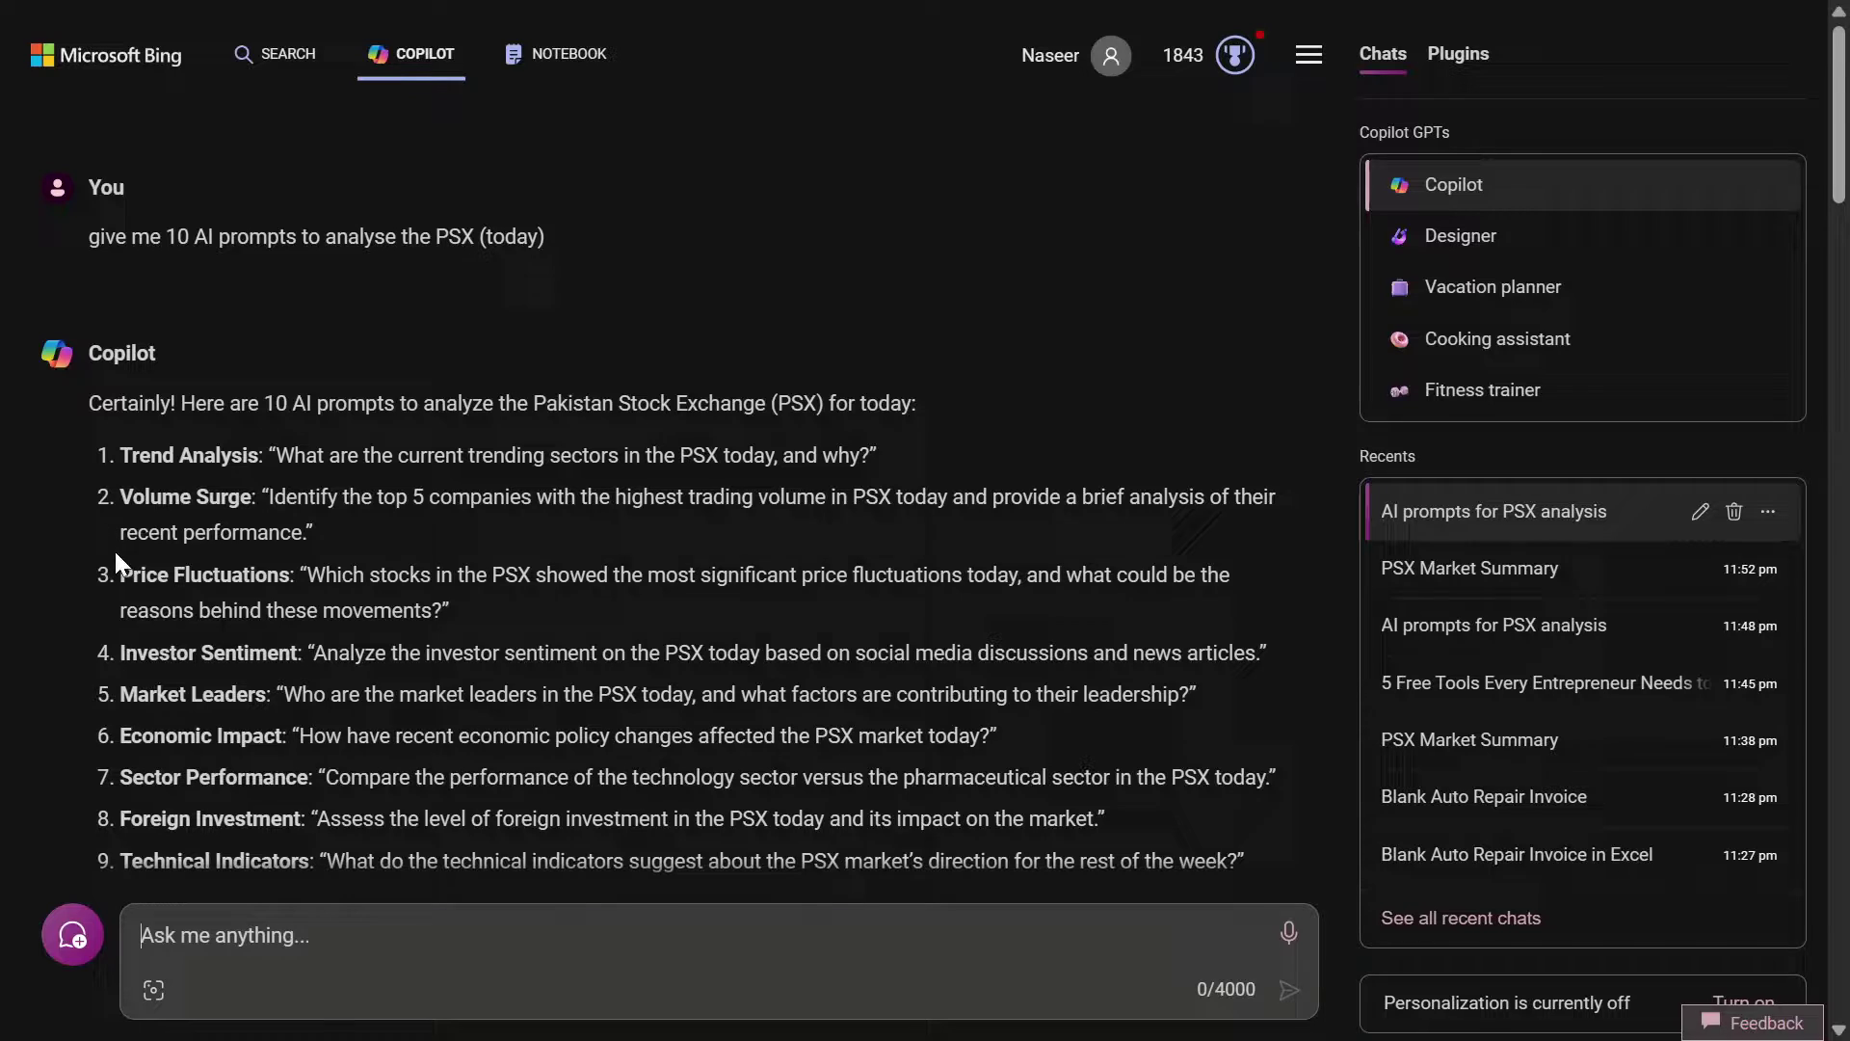
# Ask the Volume Surge prompt to get the top five companies by volume, led by Worldcall Telecom
pyautogui.moveTo(286, 526); pyautogui.dragTo(270, 496)
pyautogui.hotkey('ctrl', 'c')
pyautogui.rightClick(214, 916)
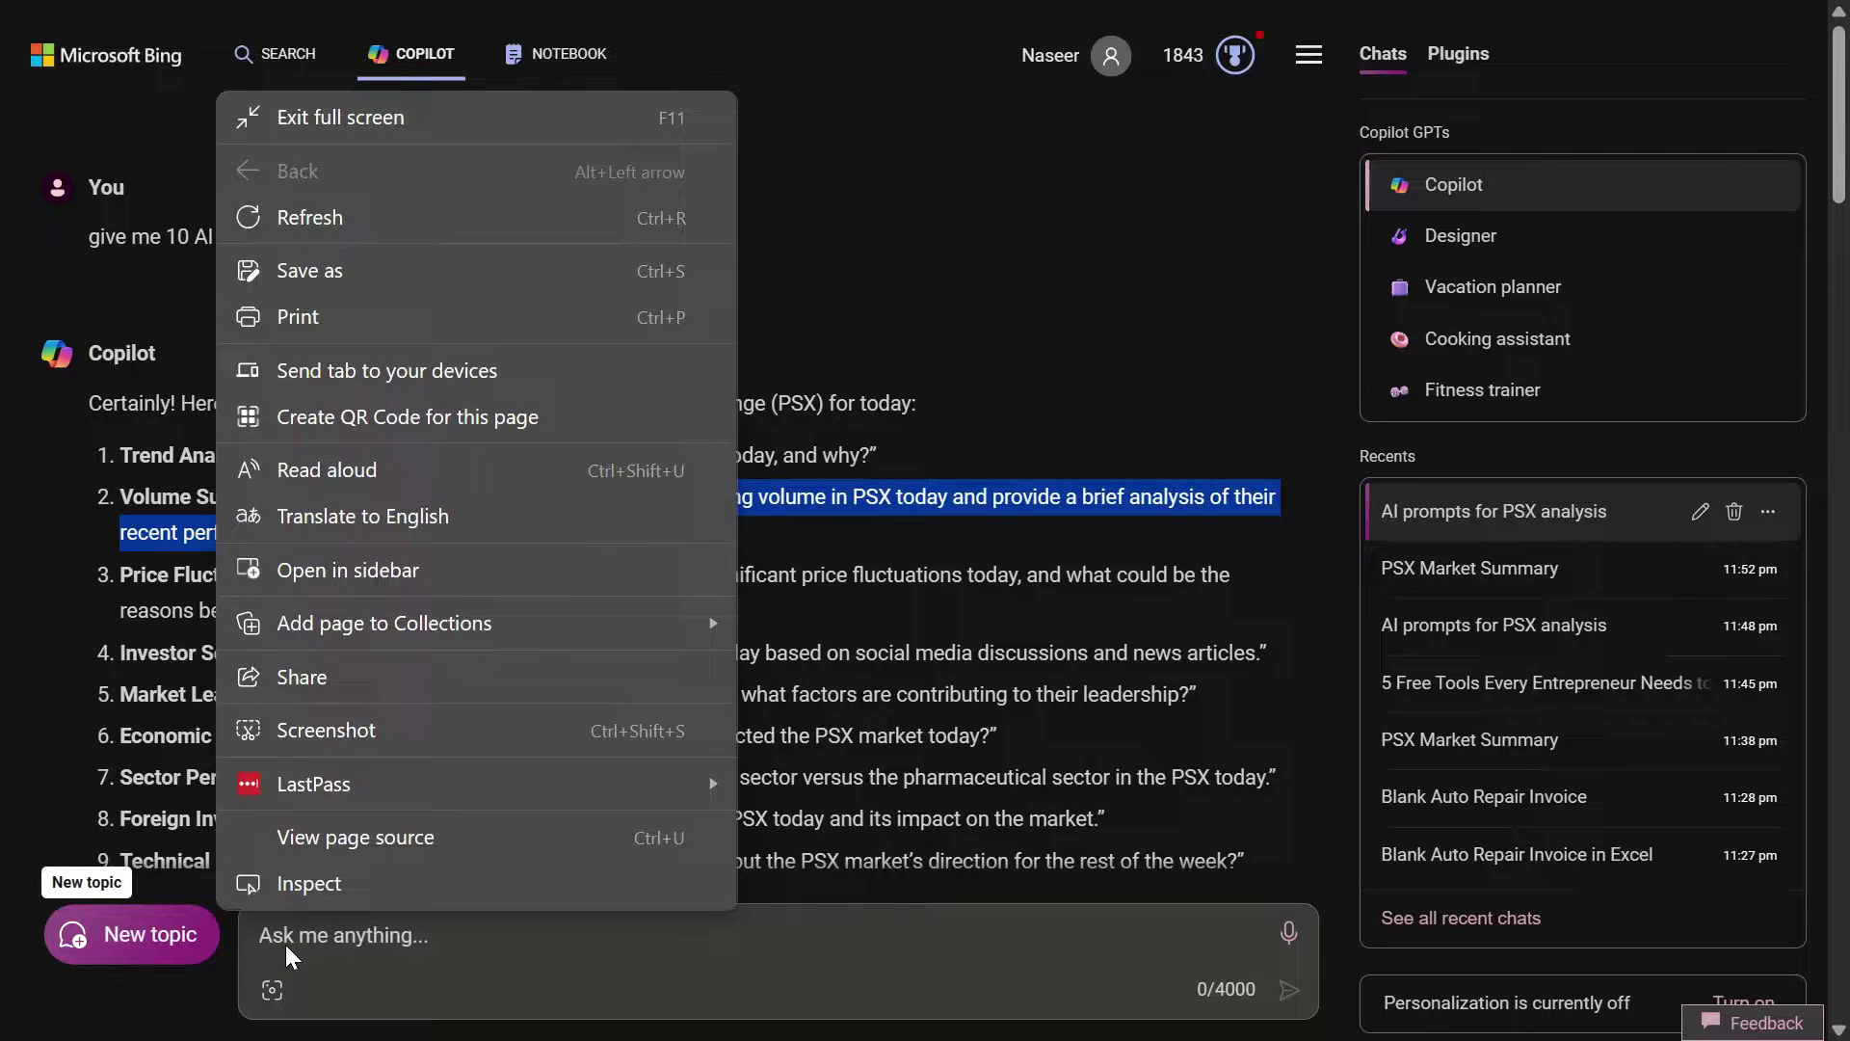
pyautogui.click(285, 945)
pyautogui.rightClick(328, 942)
pyautogui.click(467, 661)
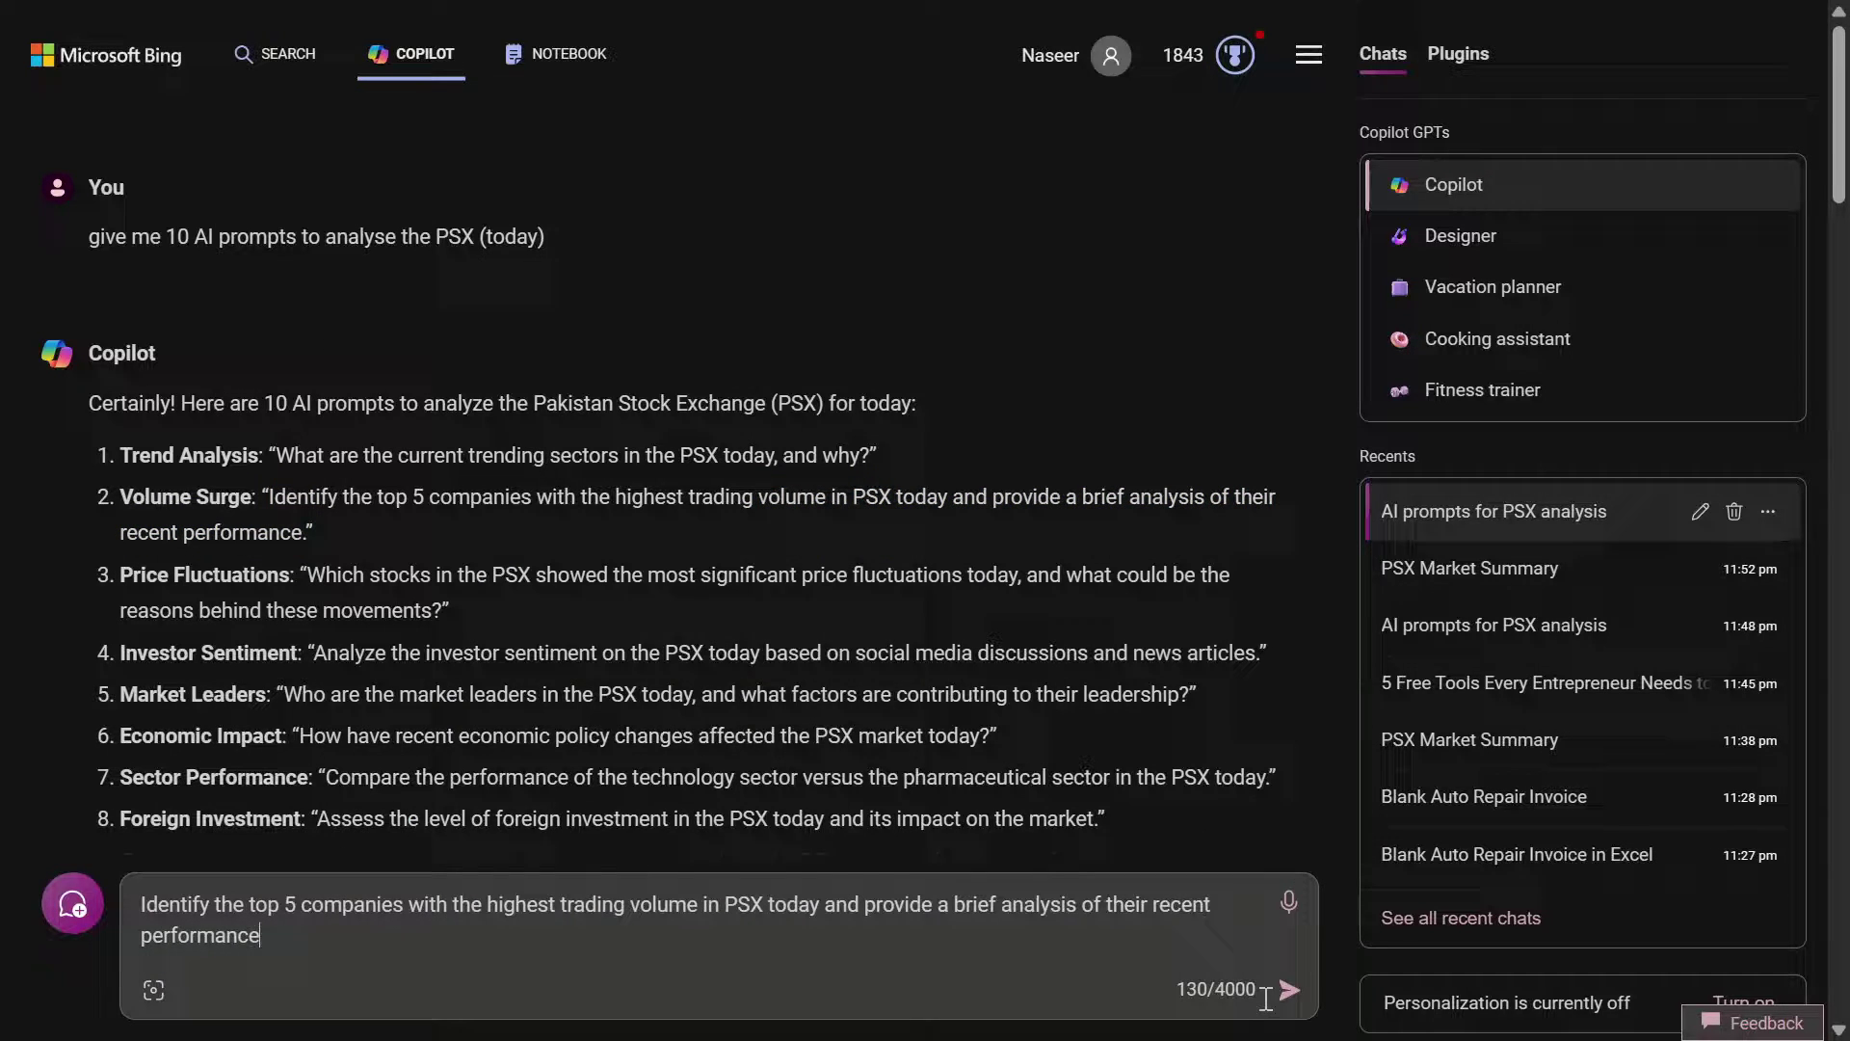
pyautogui.click(1290, 989)
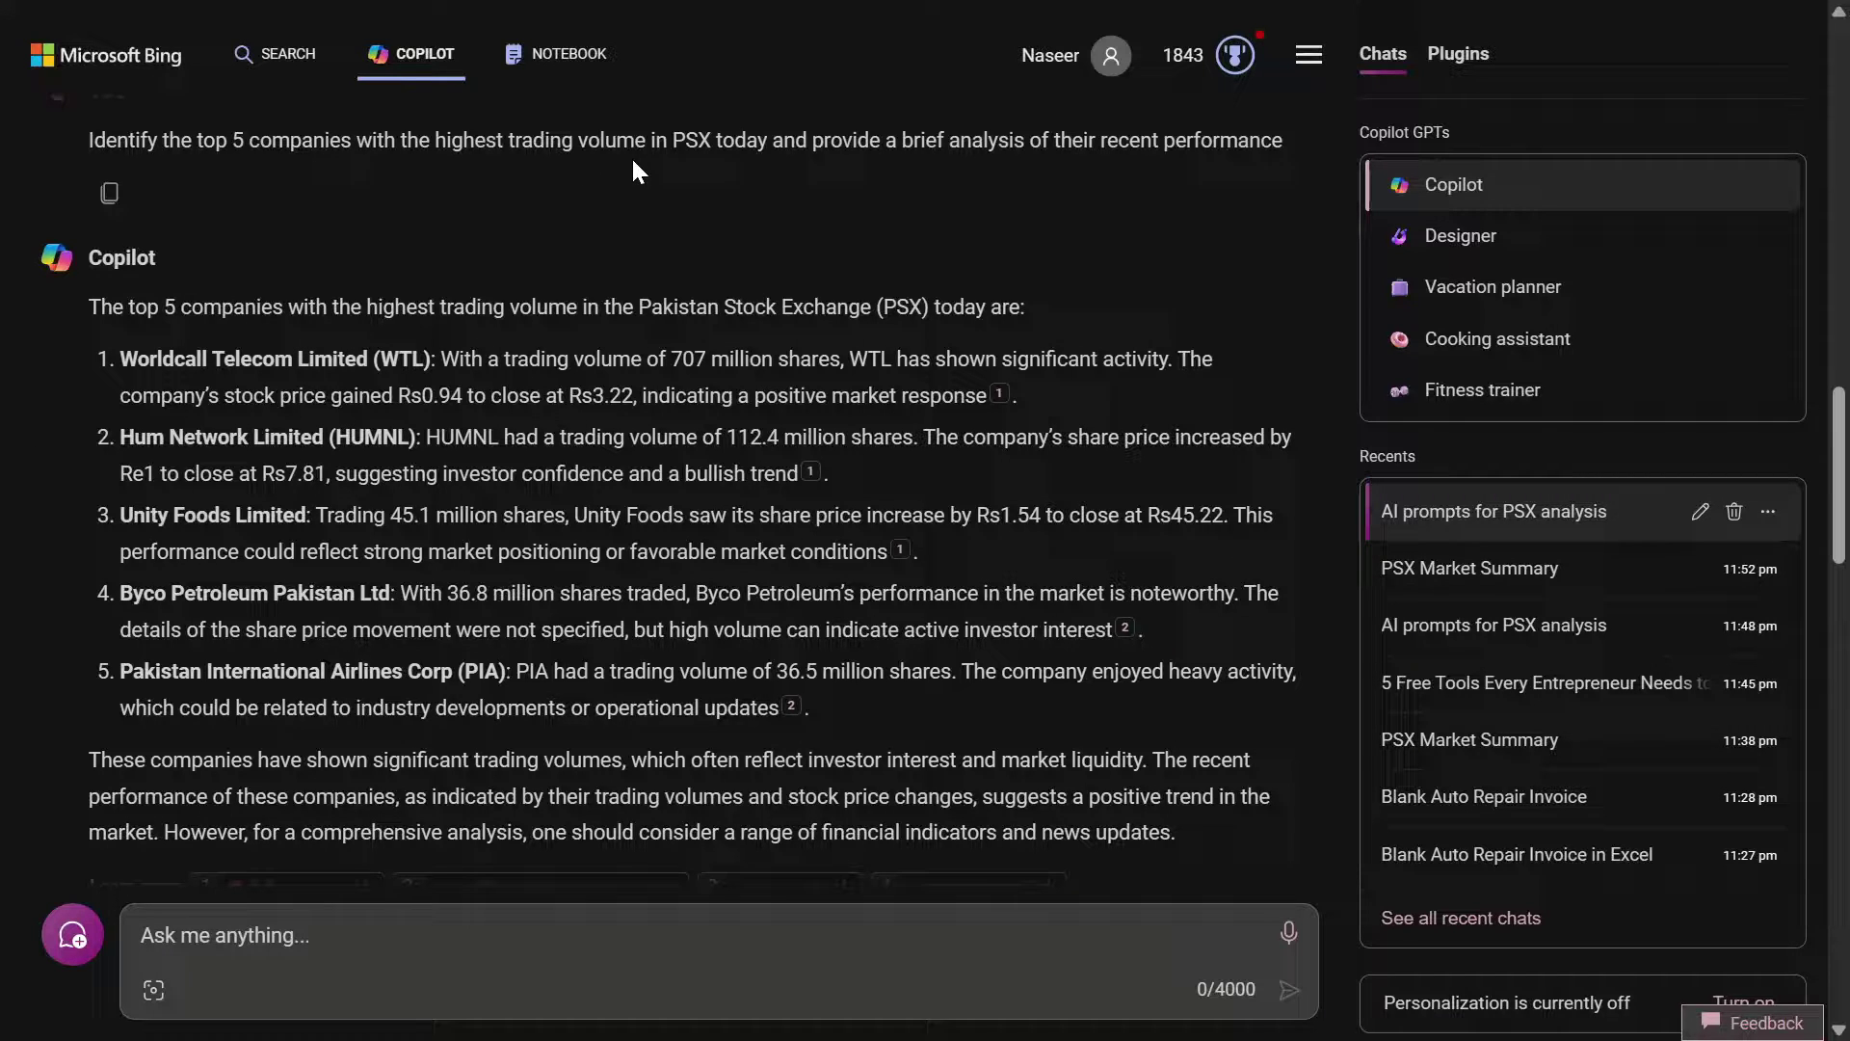
pyautogui.scroll(5, 4, 440)
pyautogui.scroll(10, 3, 441)
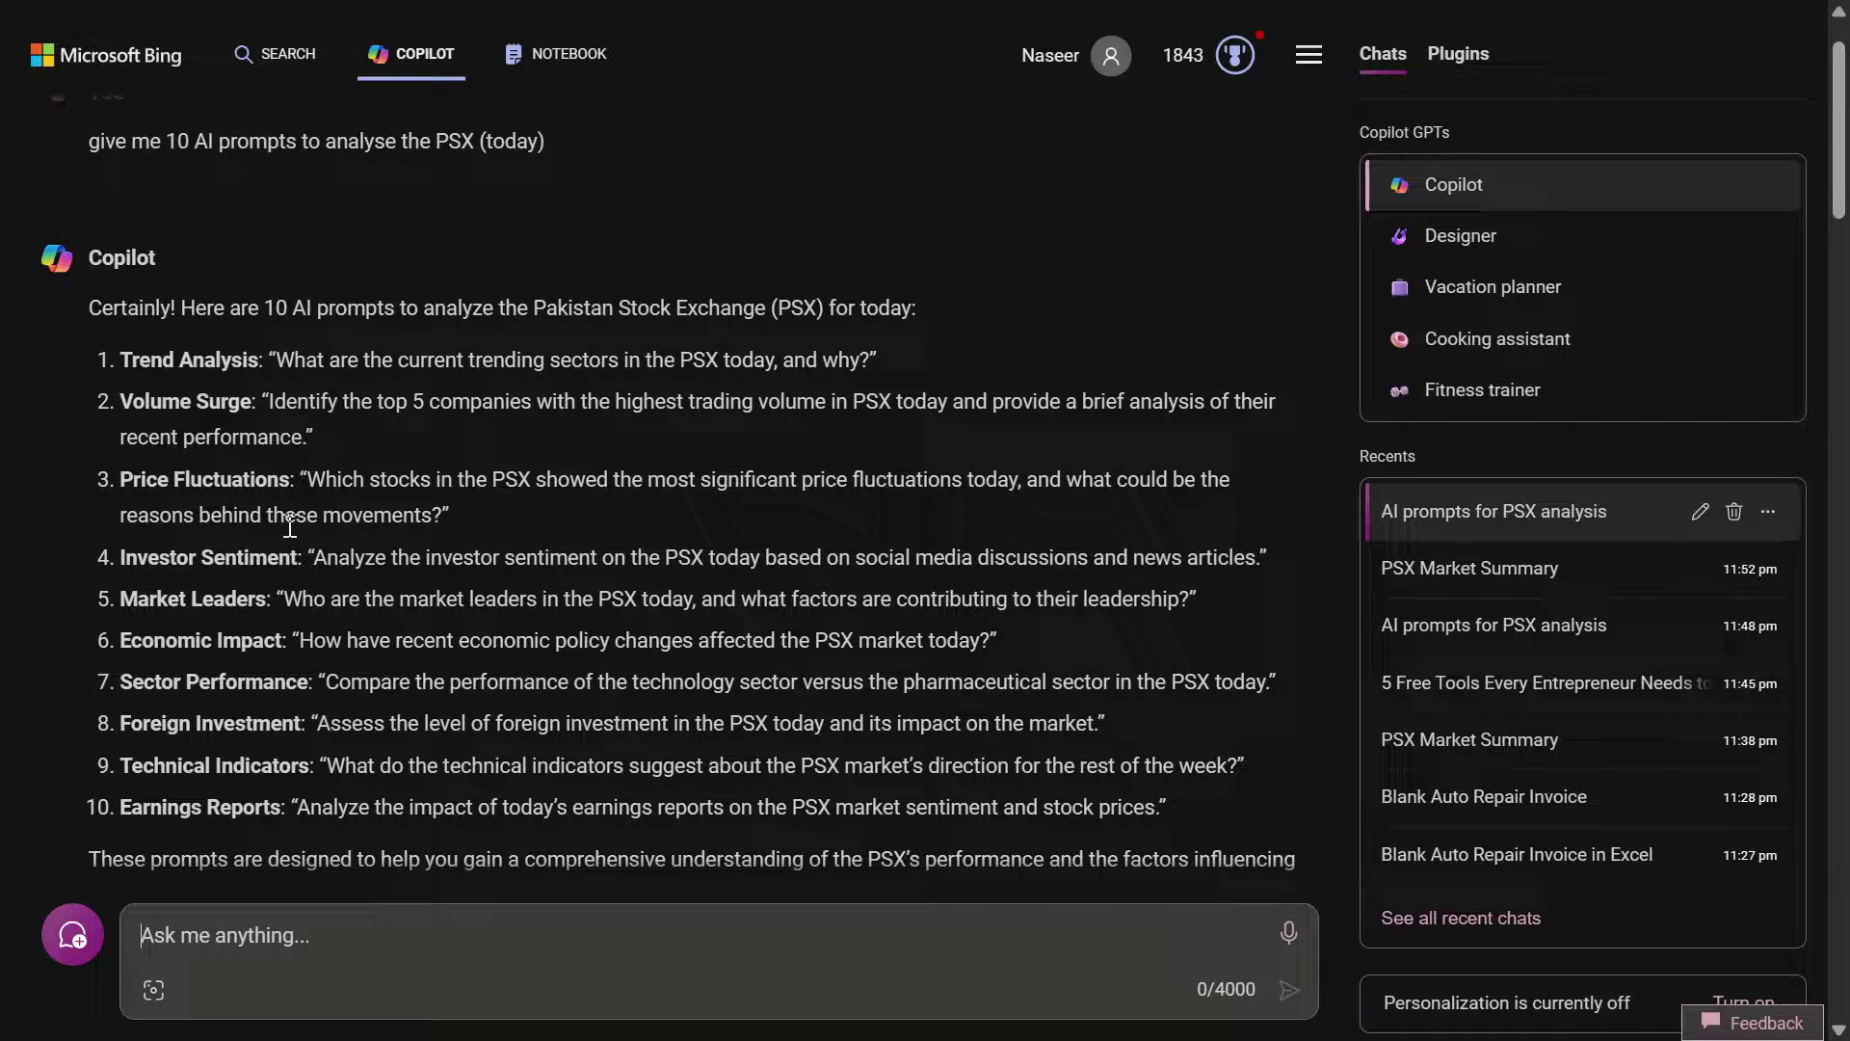
# Ask the Price Fluctuations prompt, then scroll back up to the ten suggested prompts
pyautogui.moveTo(307, 479); pyautogui.dragTo(442, 515)
pyautogui.hotkey('ctrl', 'c')
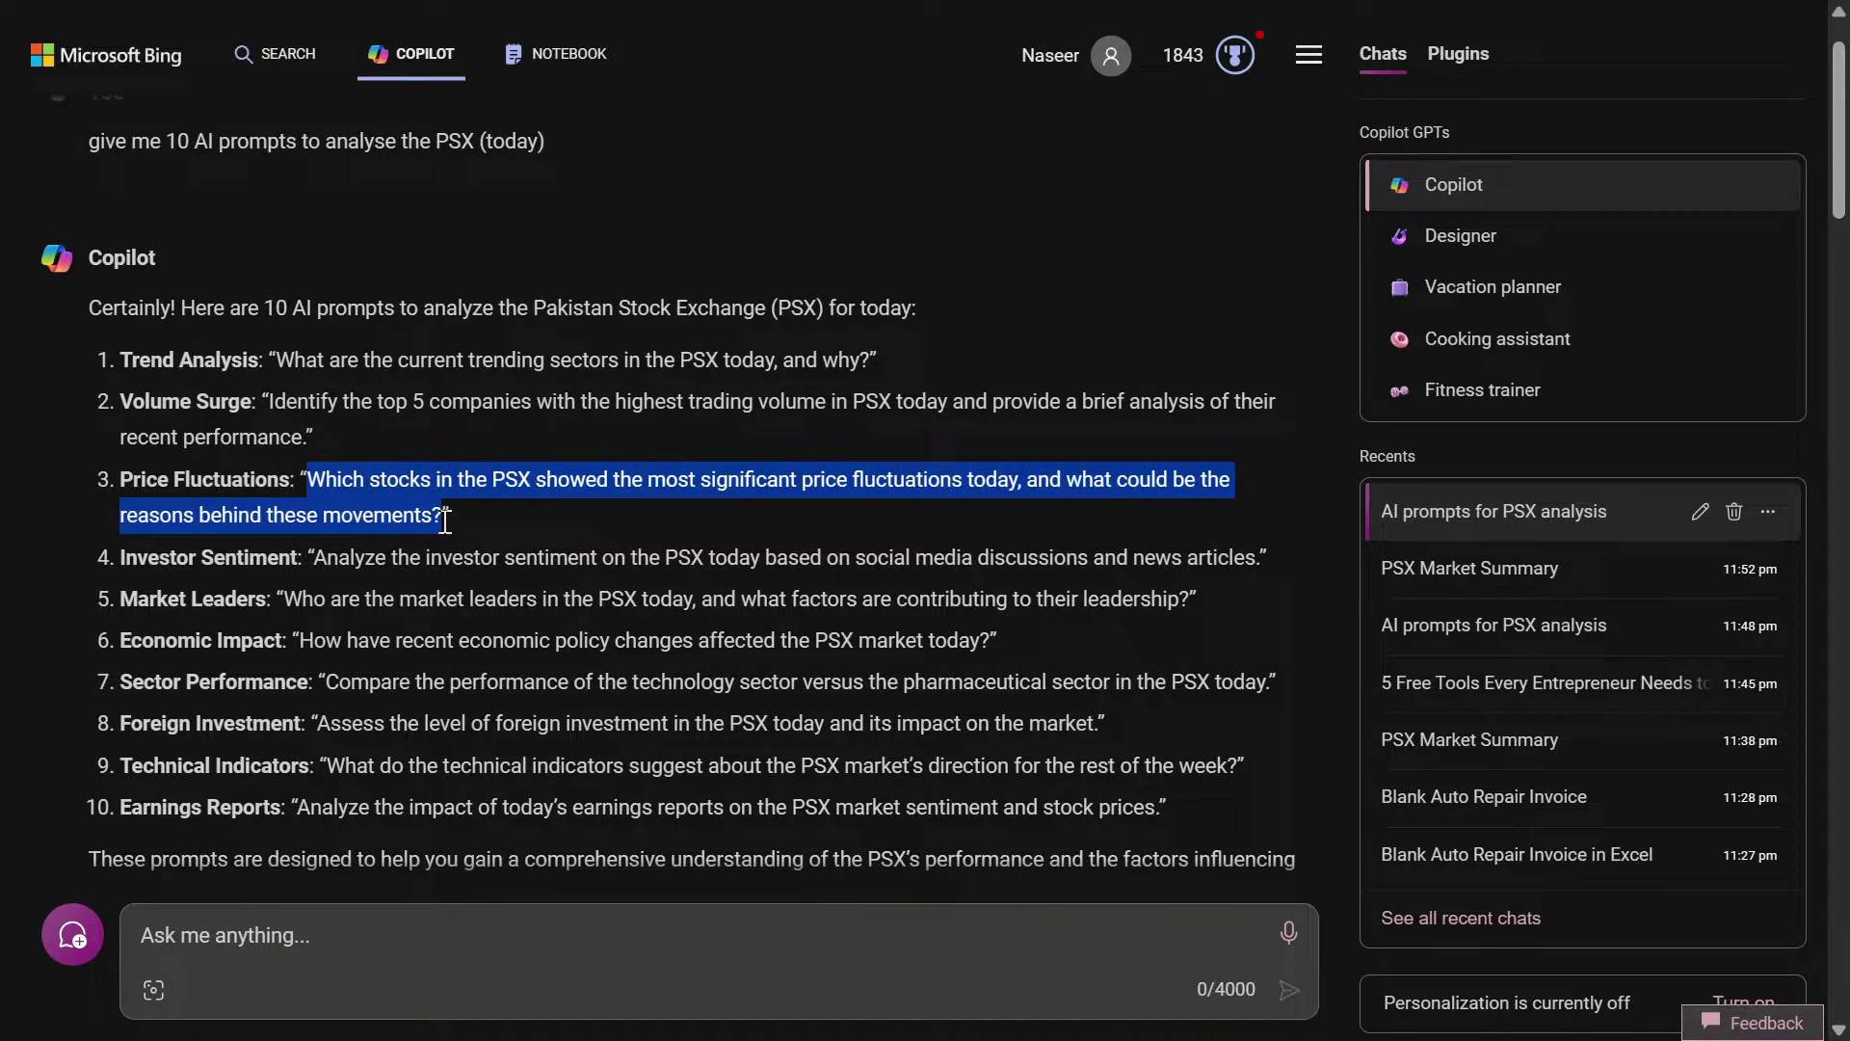
pyautogui.click(326, 946)
pyautogui.rightClick(325, 947)
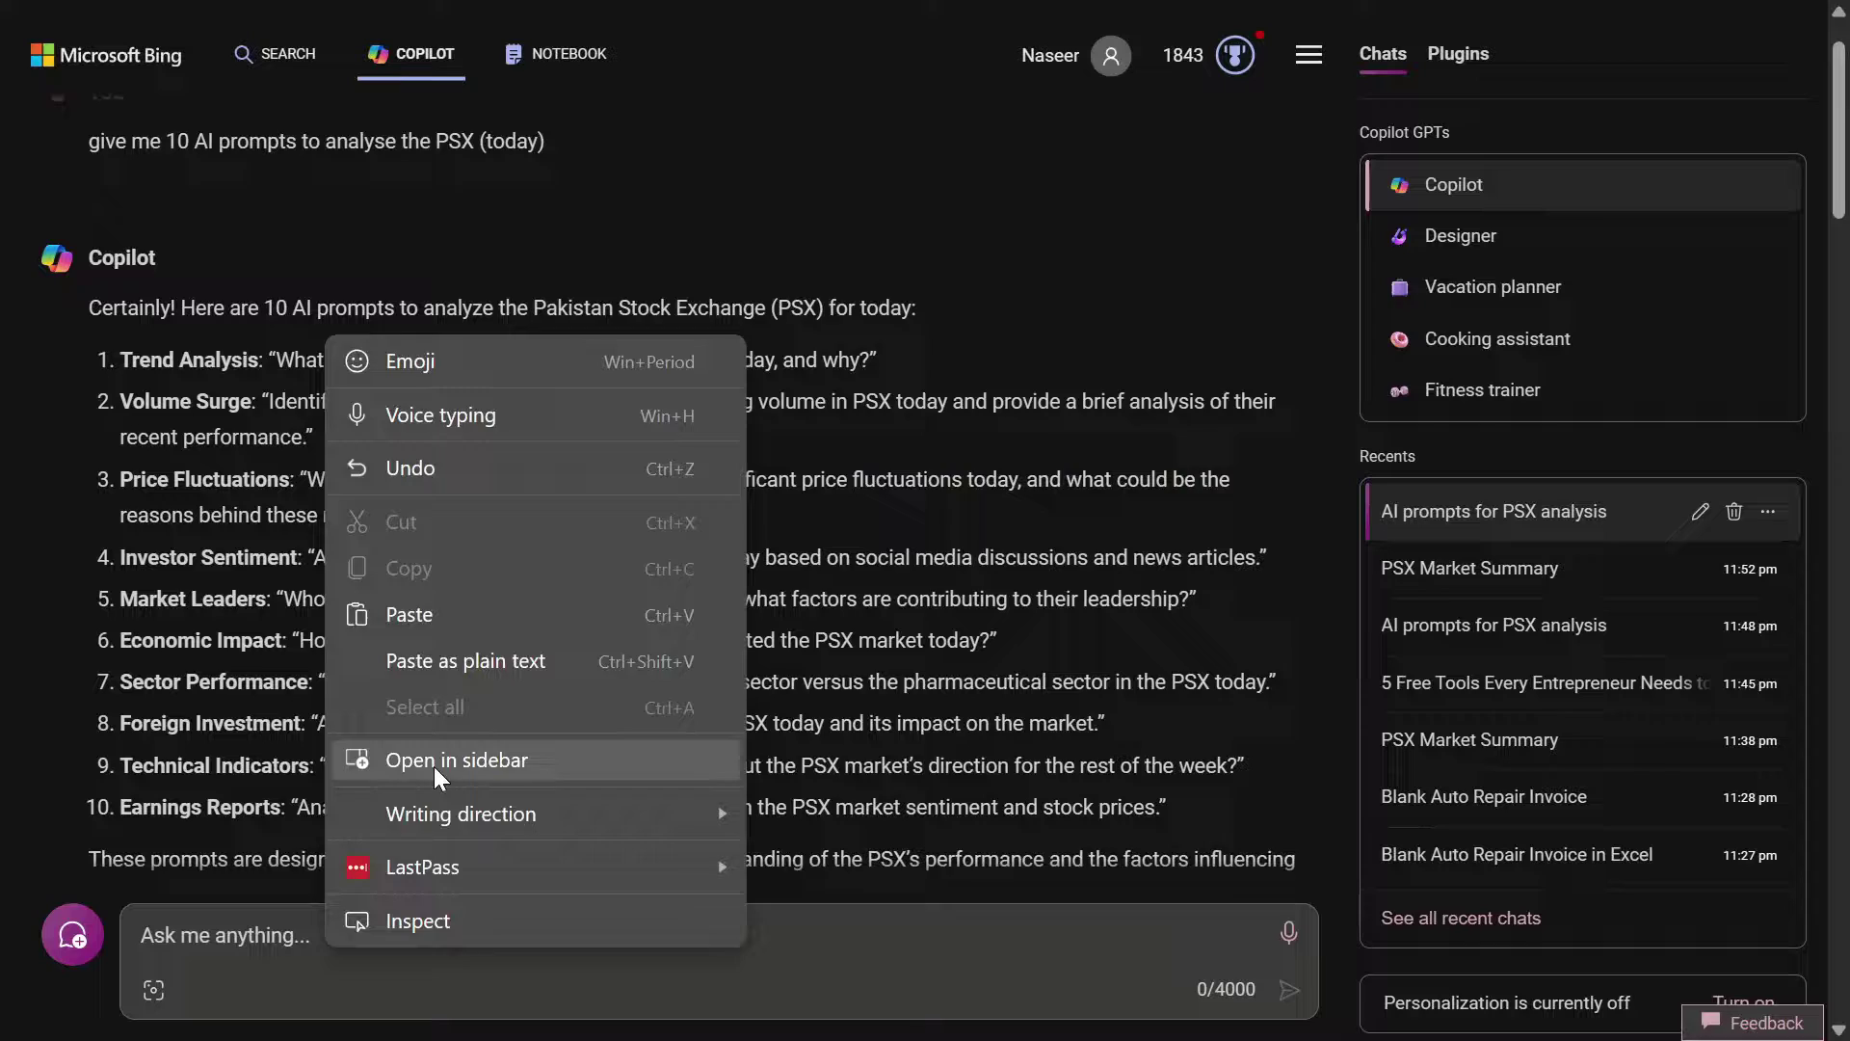
pyautogui.click(415, 611)
pyautogui.click(1289, 990)
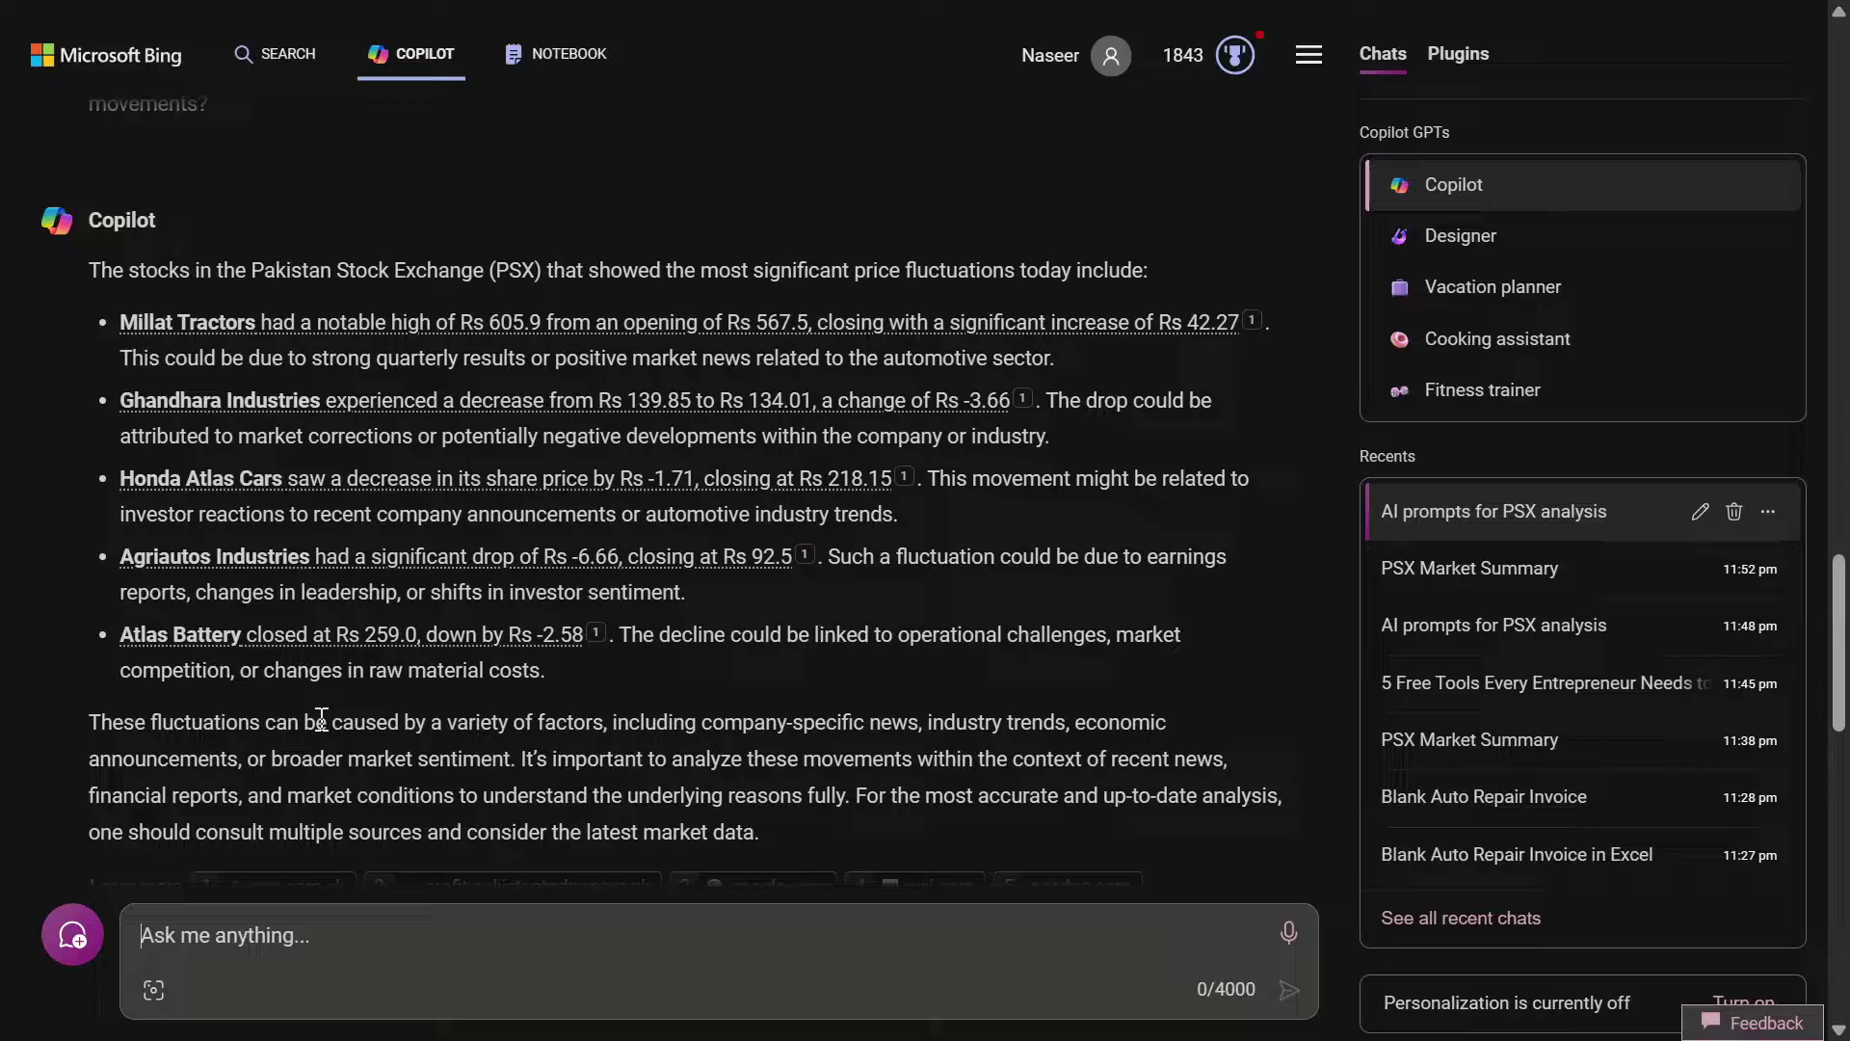
pyautogui.scroll(15, 42, 607)
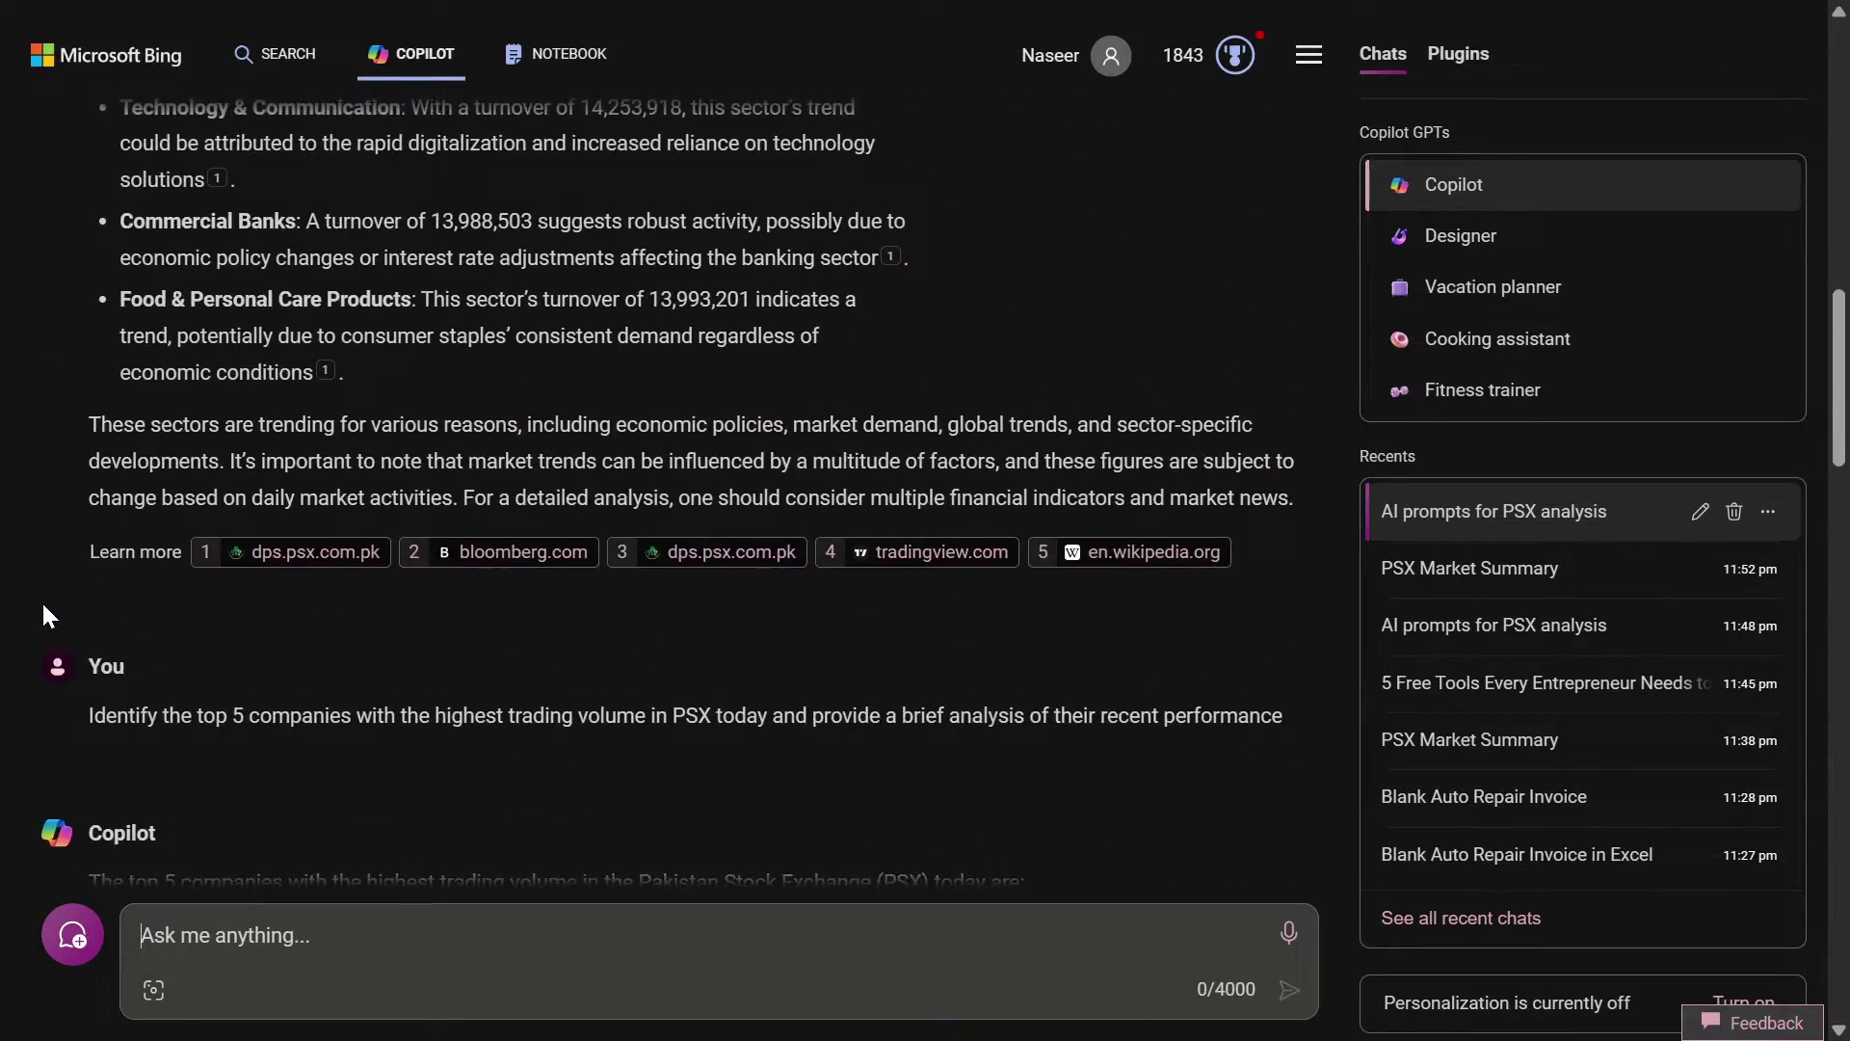
pyautogui.scroll(10, 42, 599)
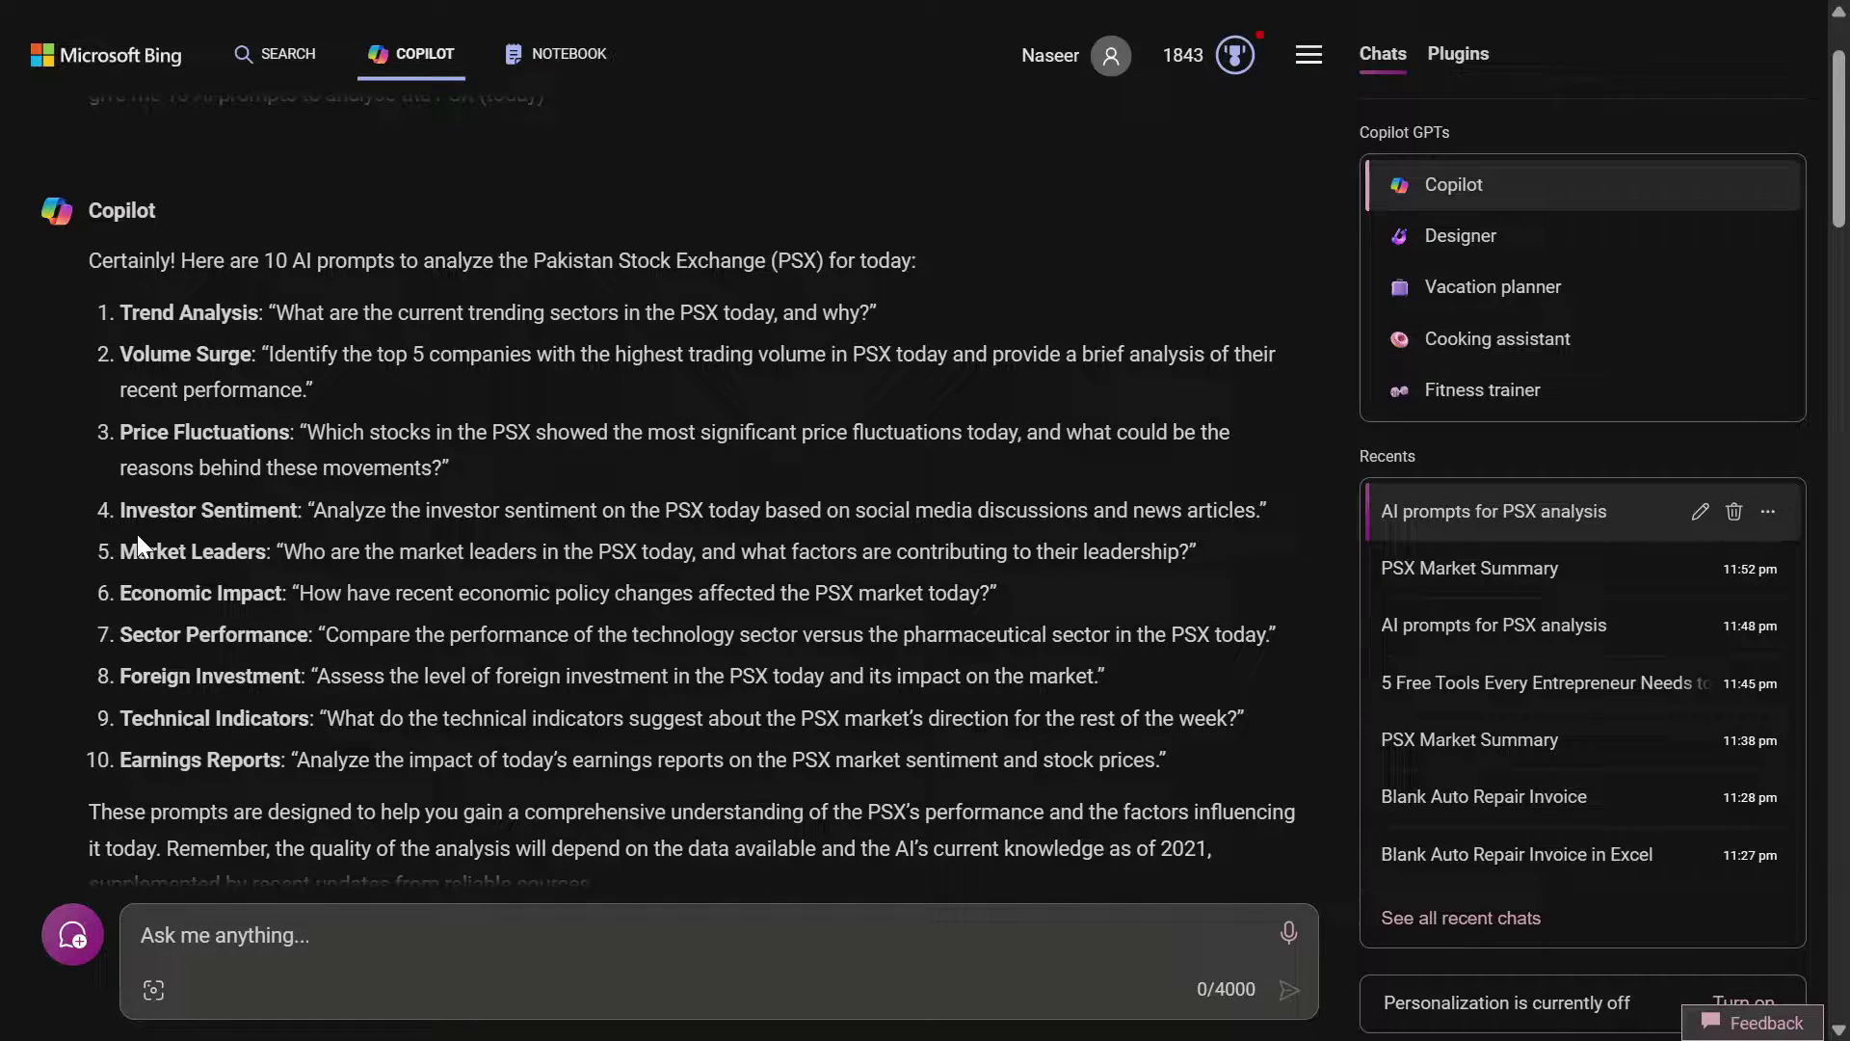
# Paste and send the Investor Sentiment prompt, then read through the answer and its cited sources
pyautogui.write('Analyze the investor sentiment on the PSX today based on social media discussions and news articles.')
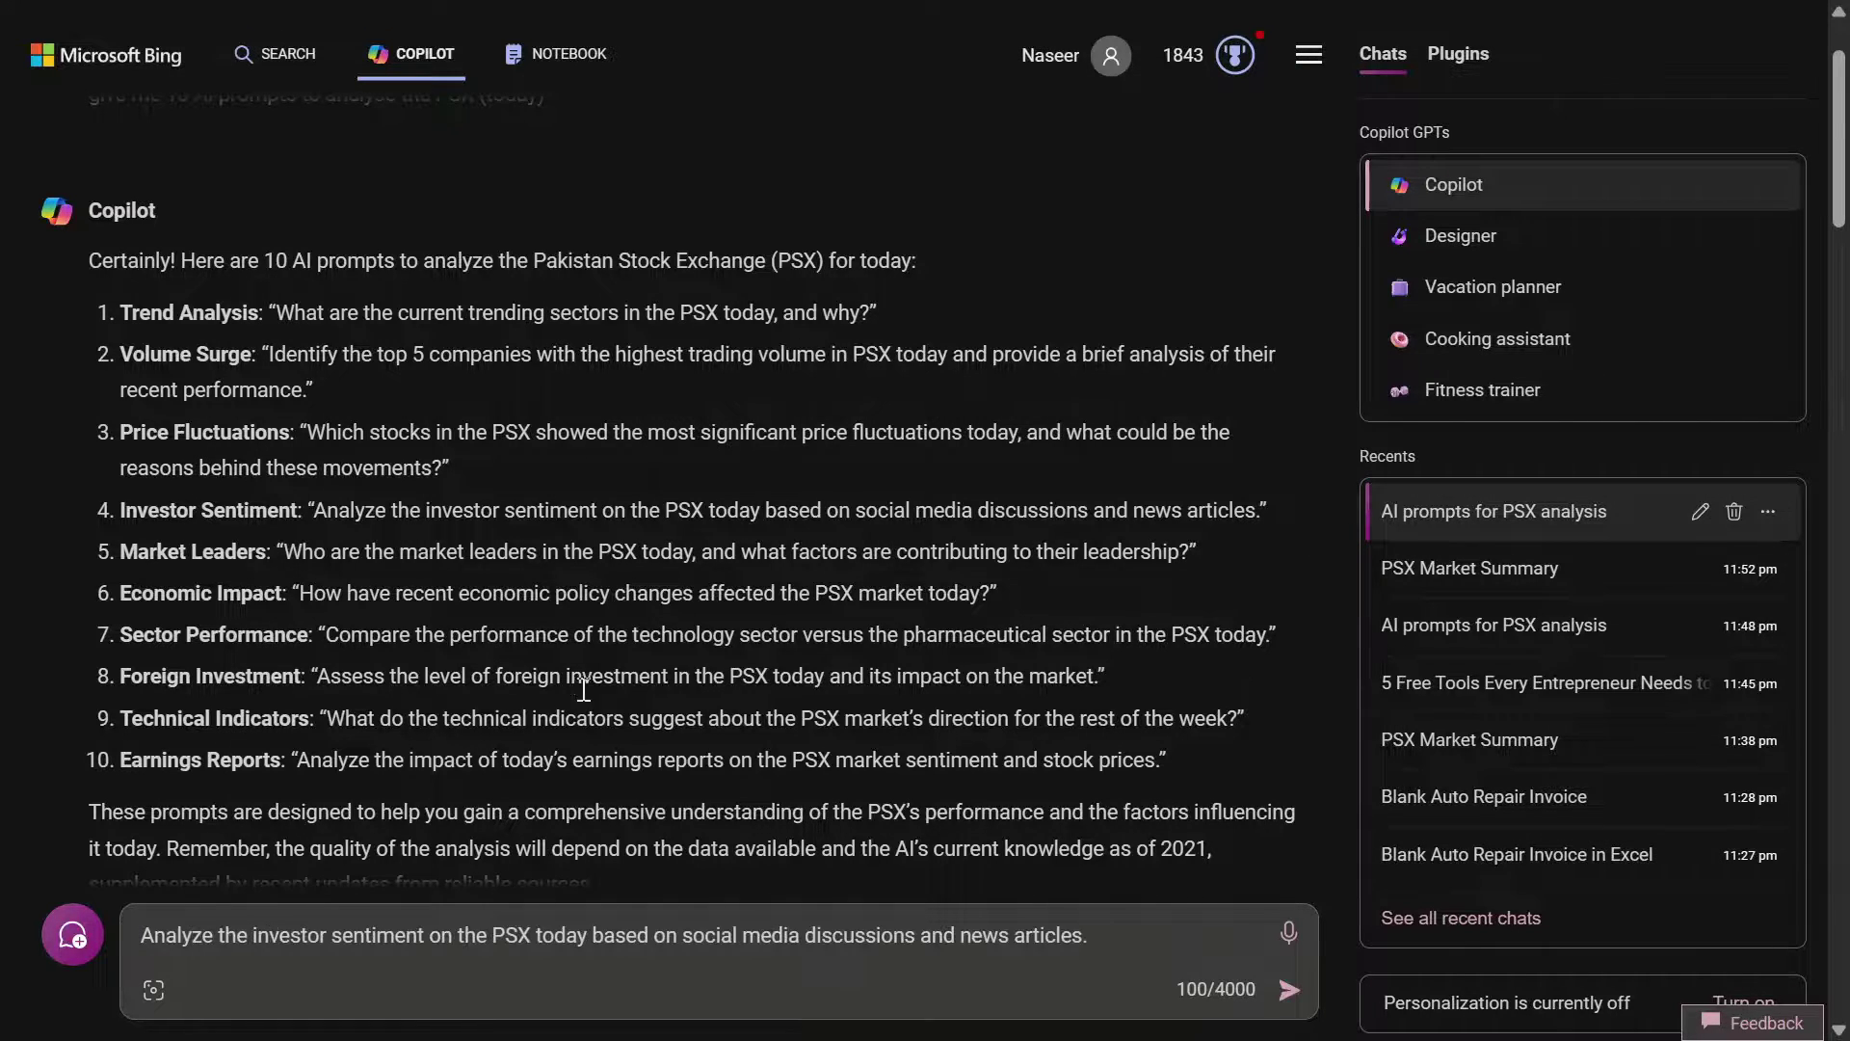
pyautogui.click(1289, 989)
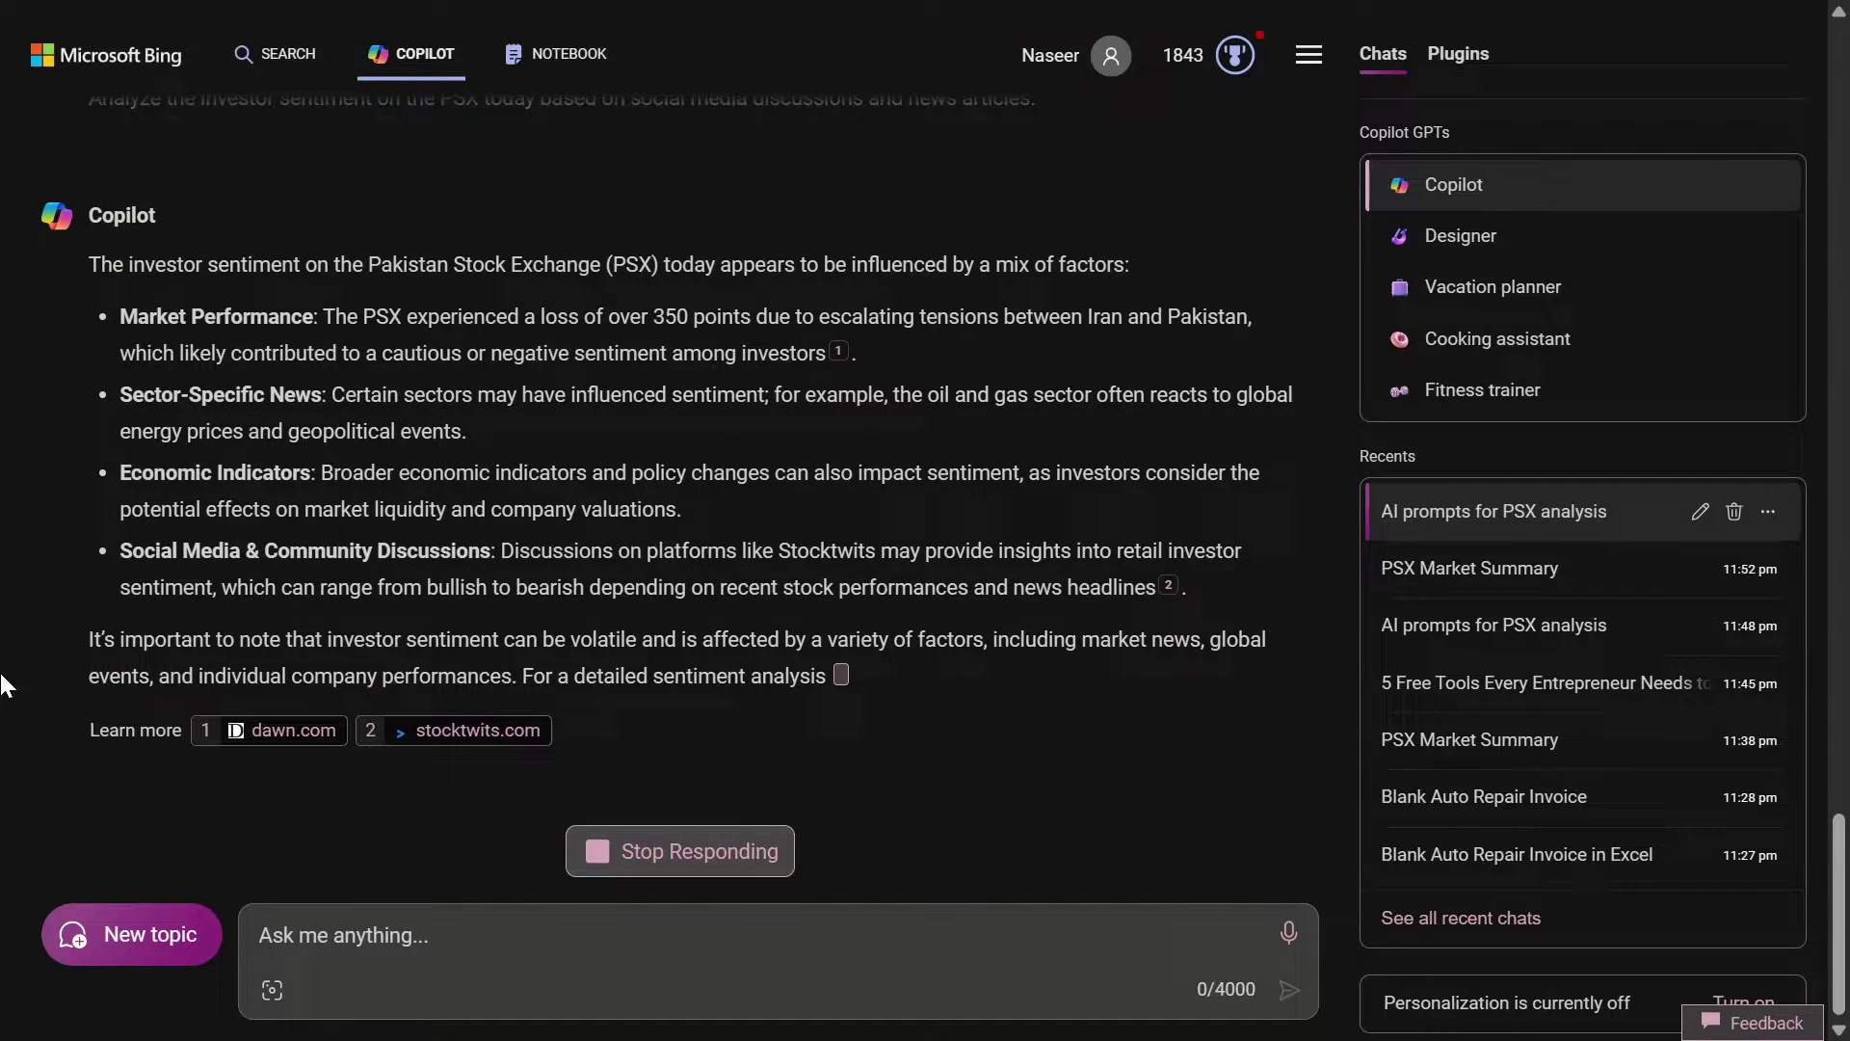
pyautogui.hotkey('ctrl', 'shift', 'a')
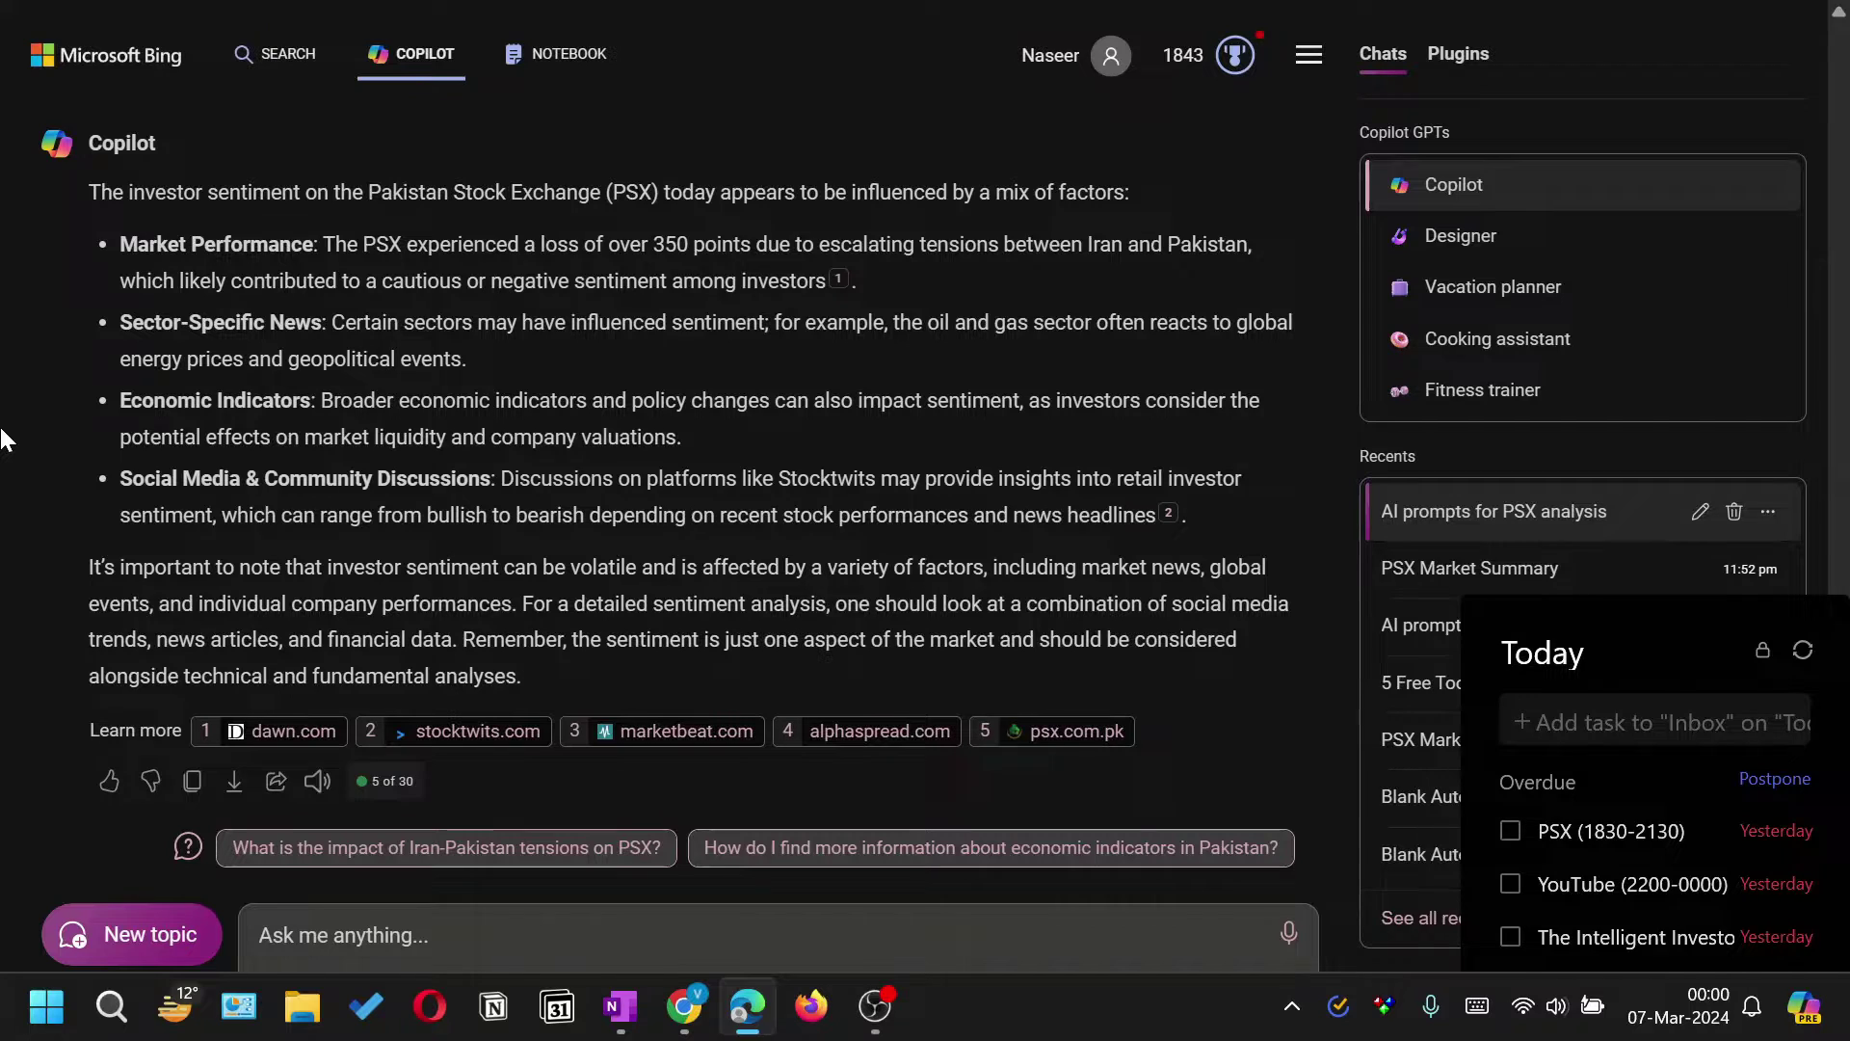
pyautogui.scroll(6, 3, 438)
pyautogui.scroll(-4, 3, 439)
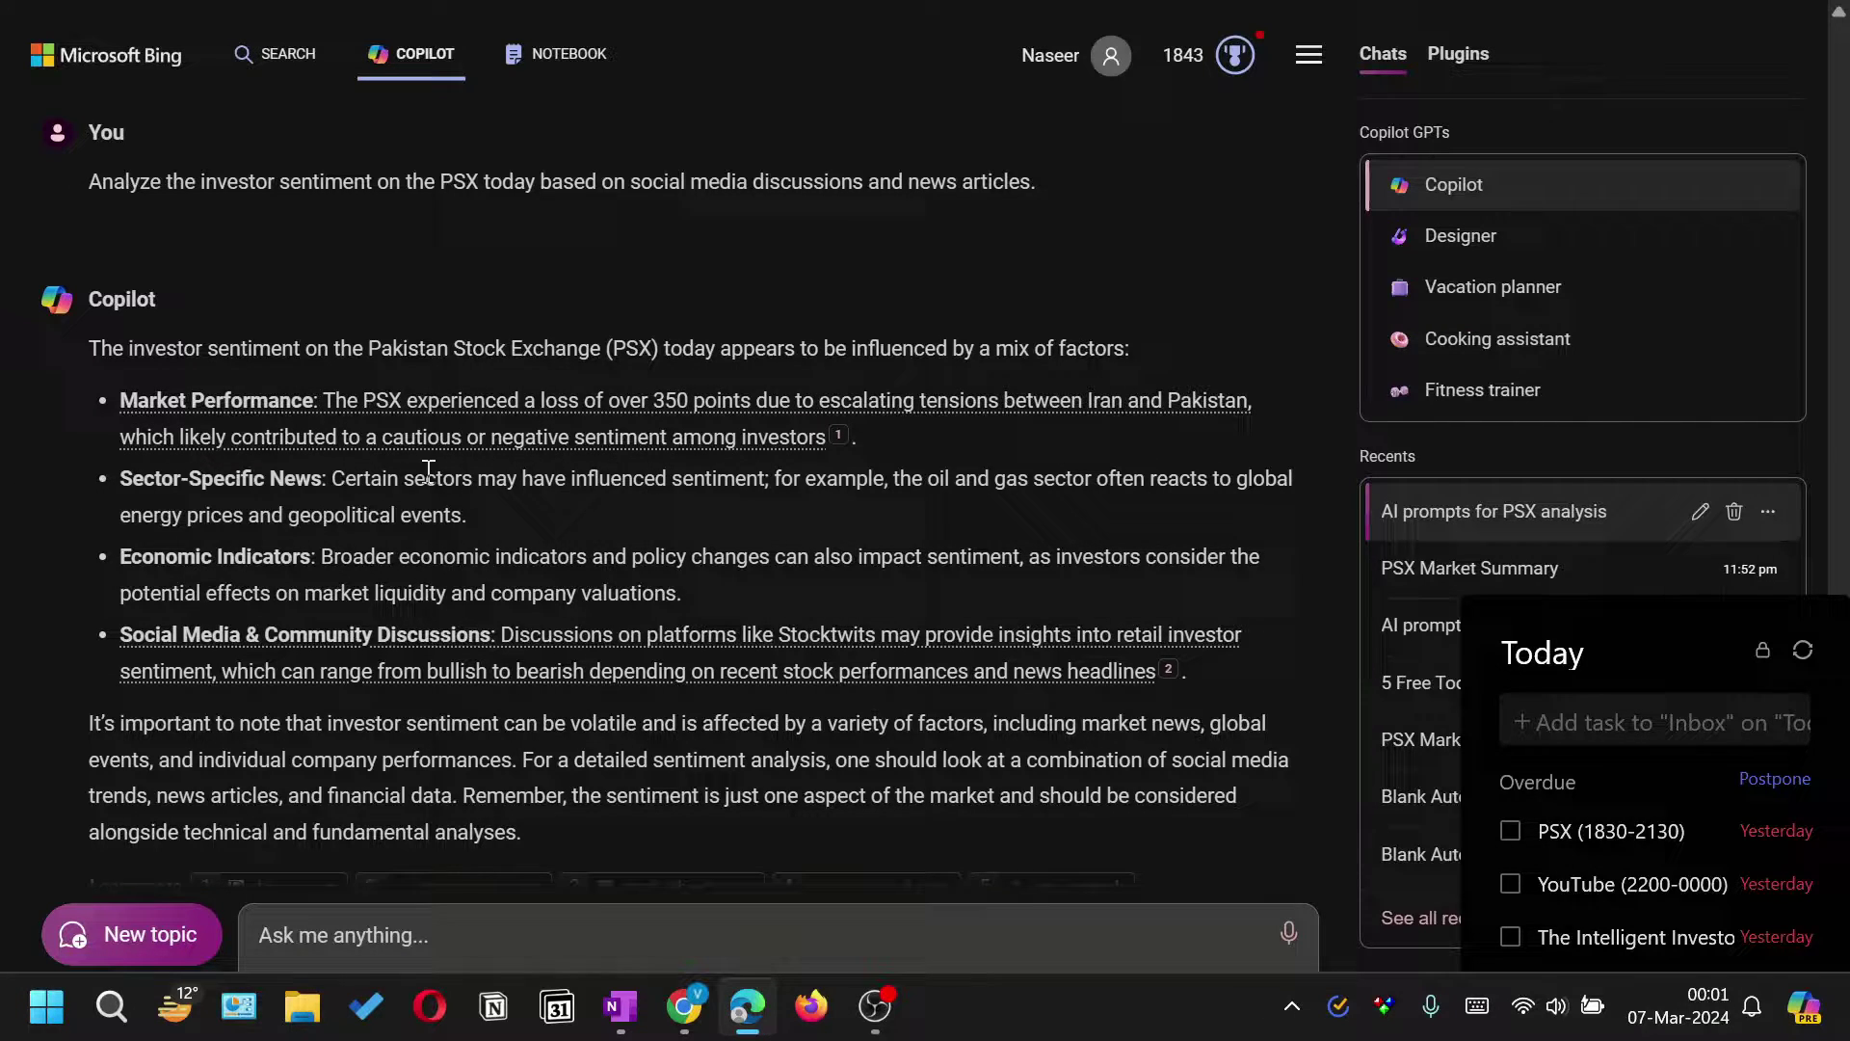
pyautogui.moveTo(324, 455)
pyautogui.scroll(-20, 9, 397)
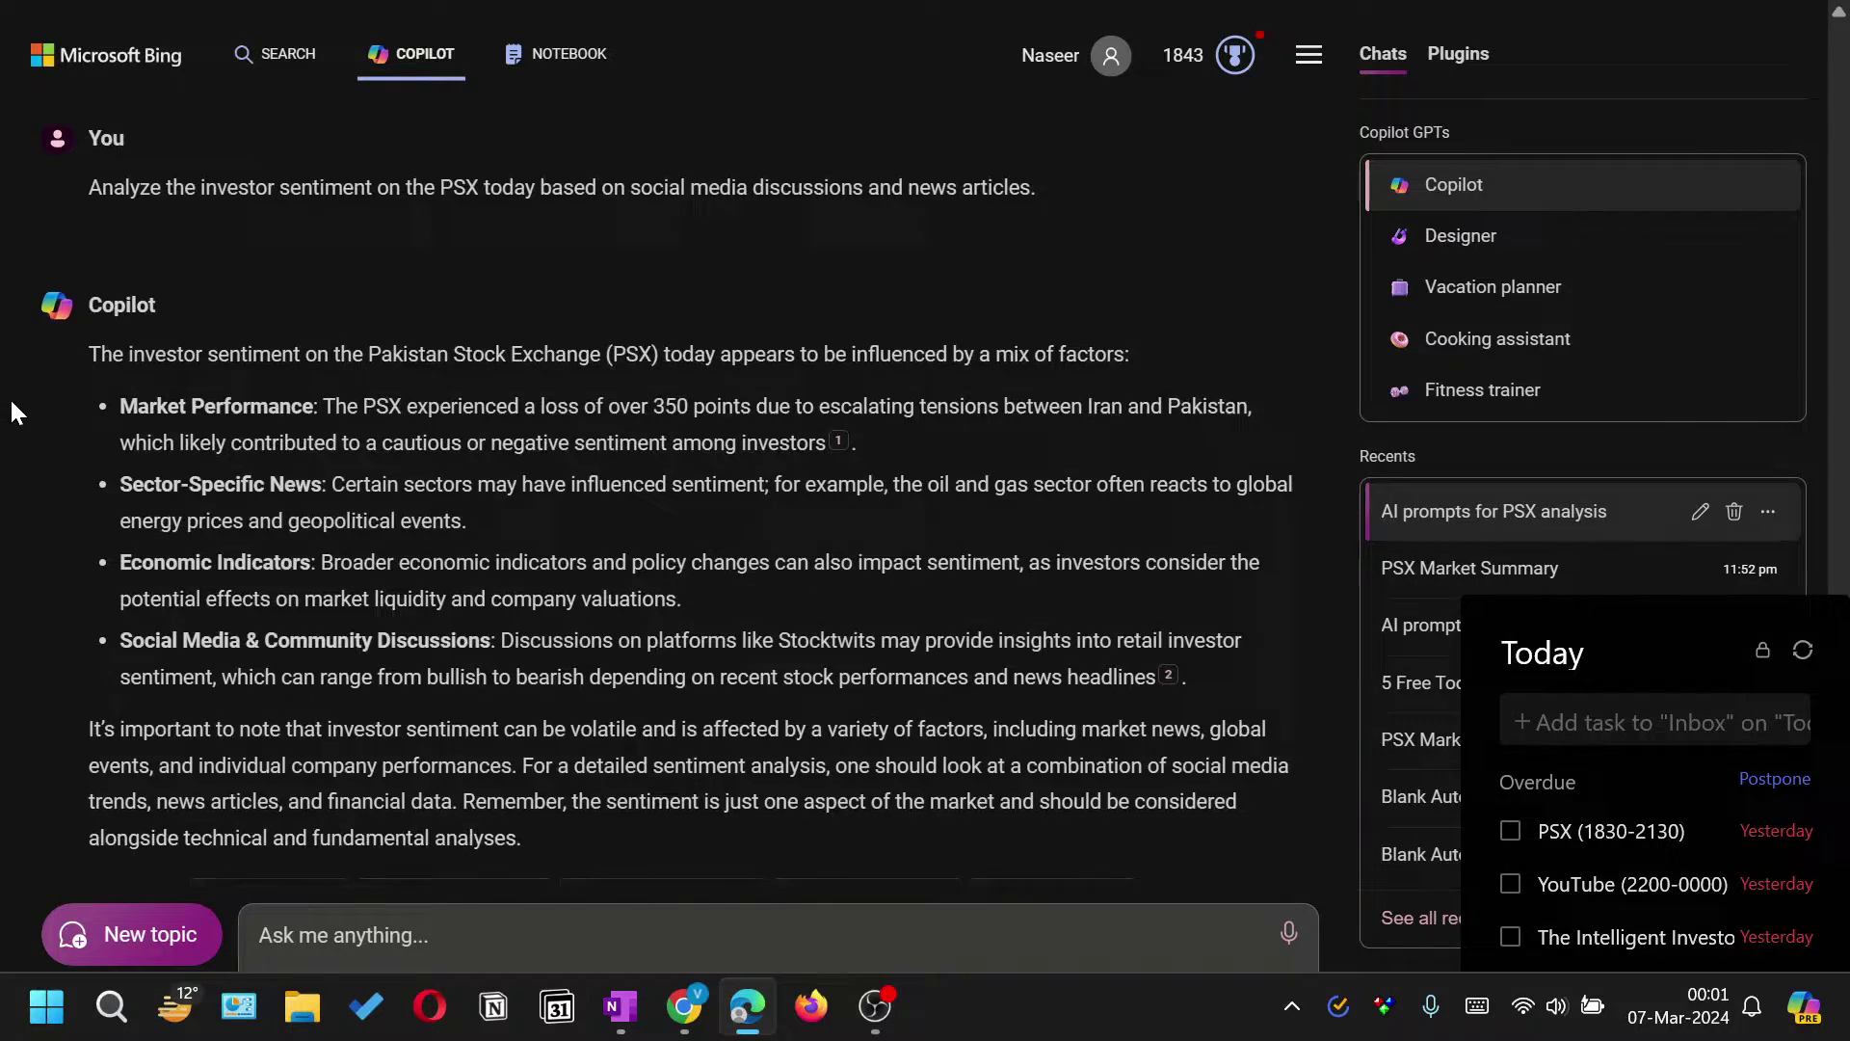
pyautogui.scroll(7, 10, 397)
pyautogui.scroll(10, 9, 397)
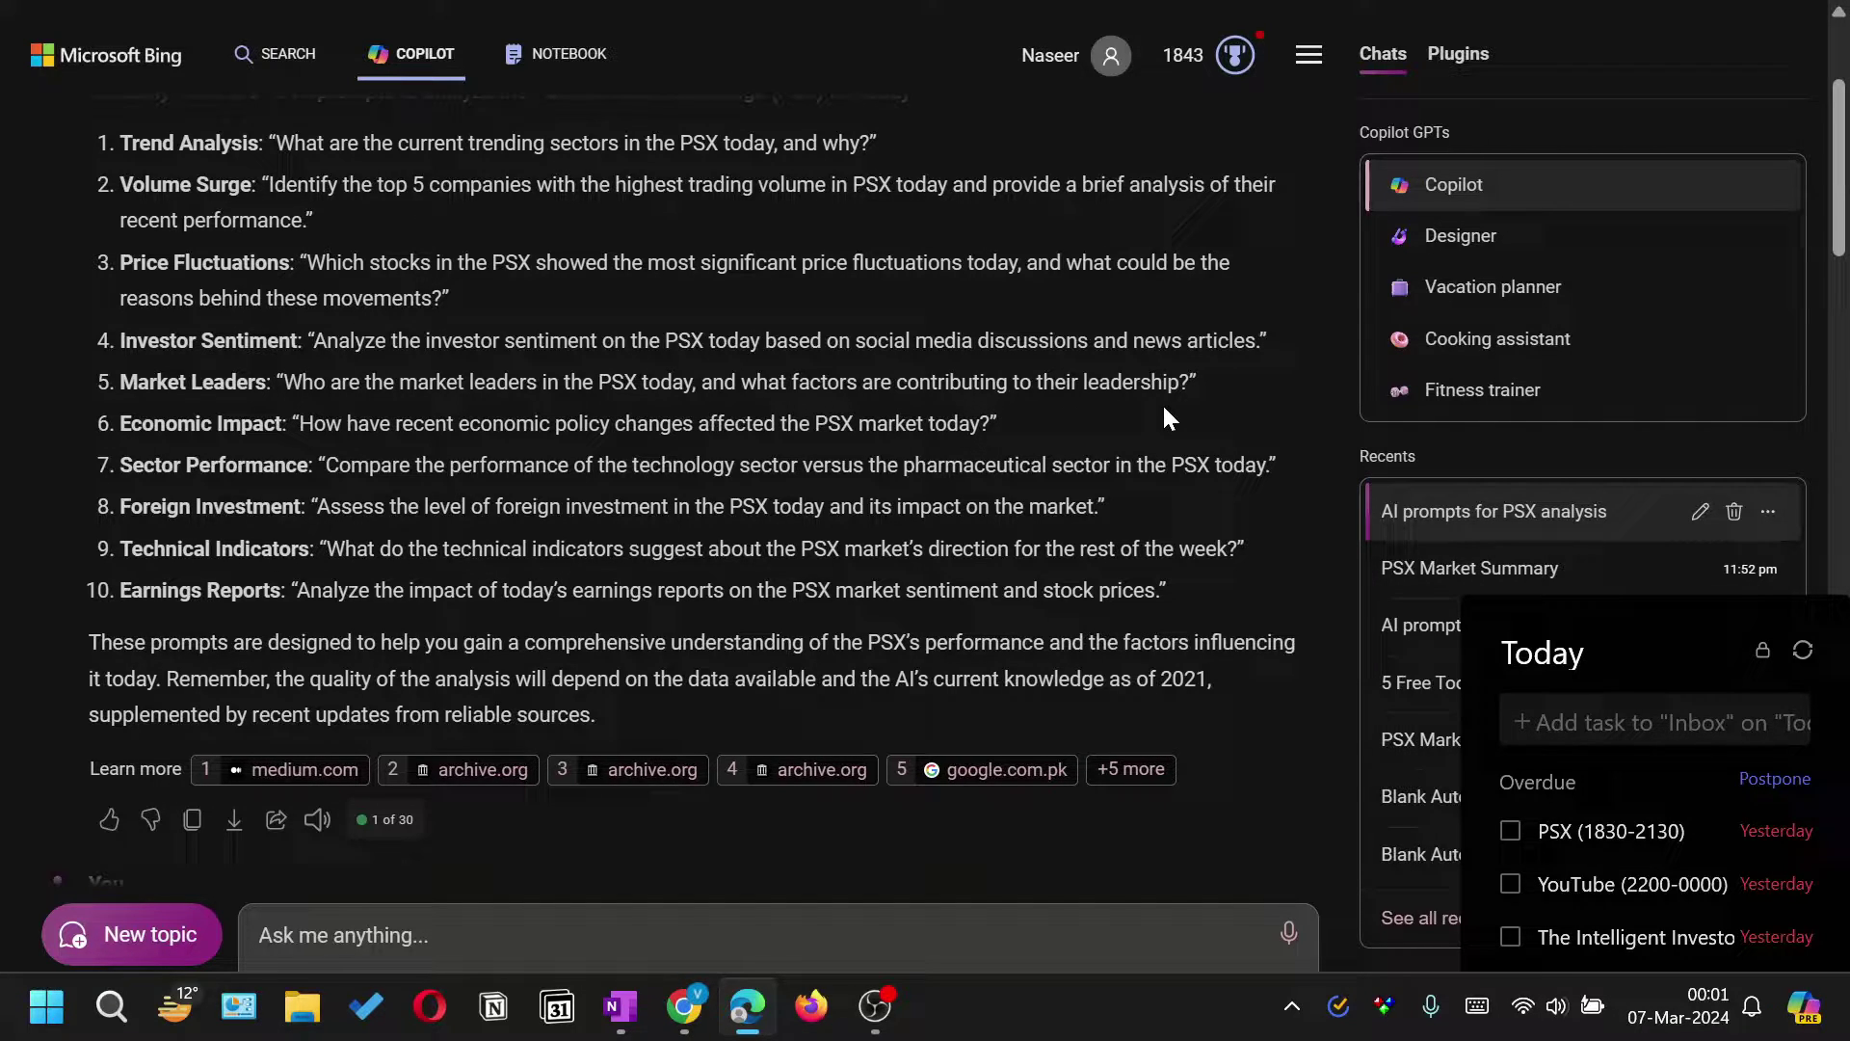
# Ask the Market Leaders prompt as plain text and review the KSE-100 top performers answer
pyautogui.moveTo(284, 382); pyautogui.dragTo(1199, 384)
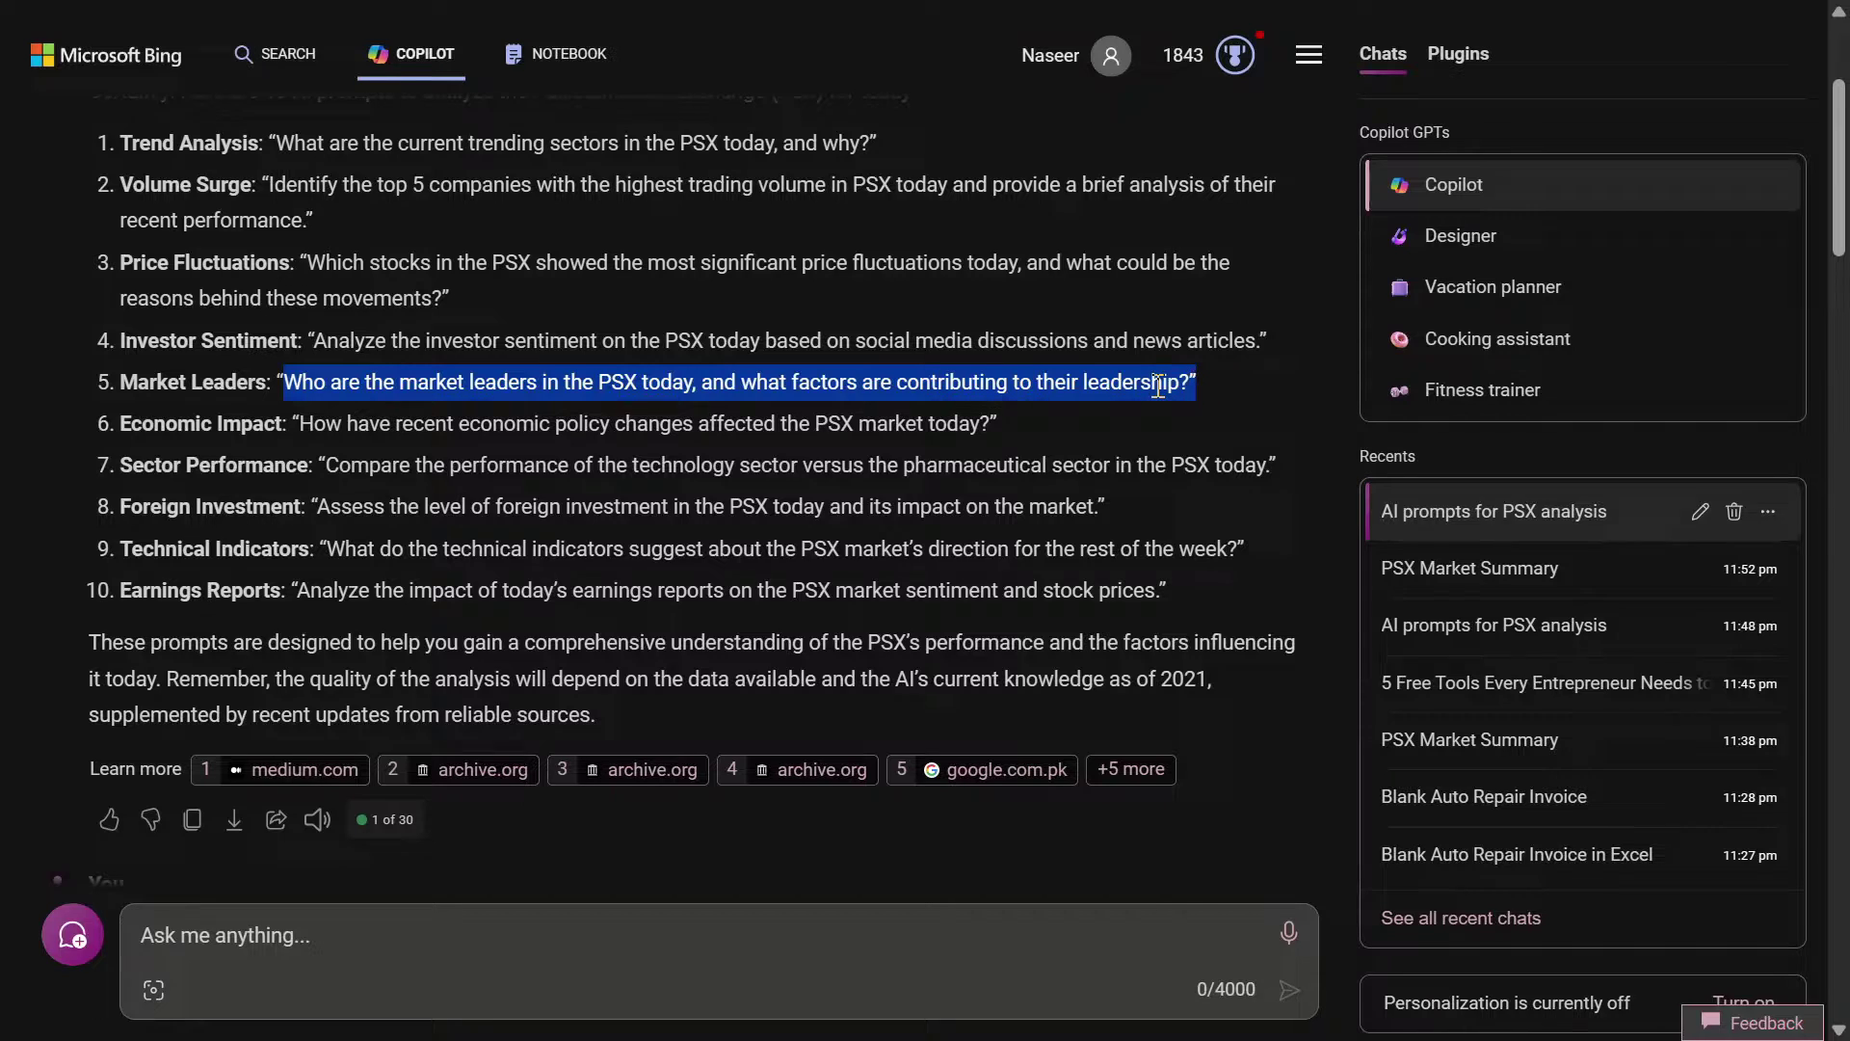
pyautogui.rightClick(1158, 384)
pyautogui.click(454, 373)
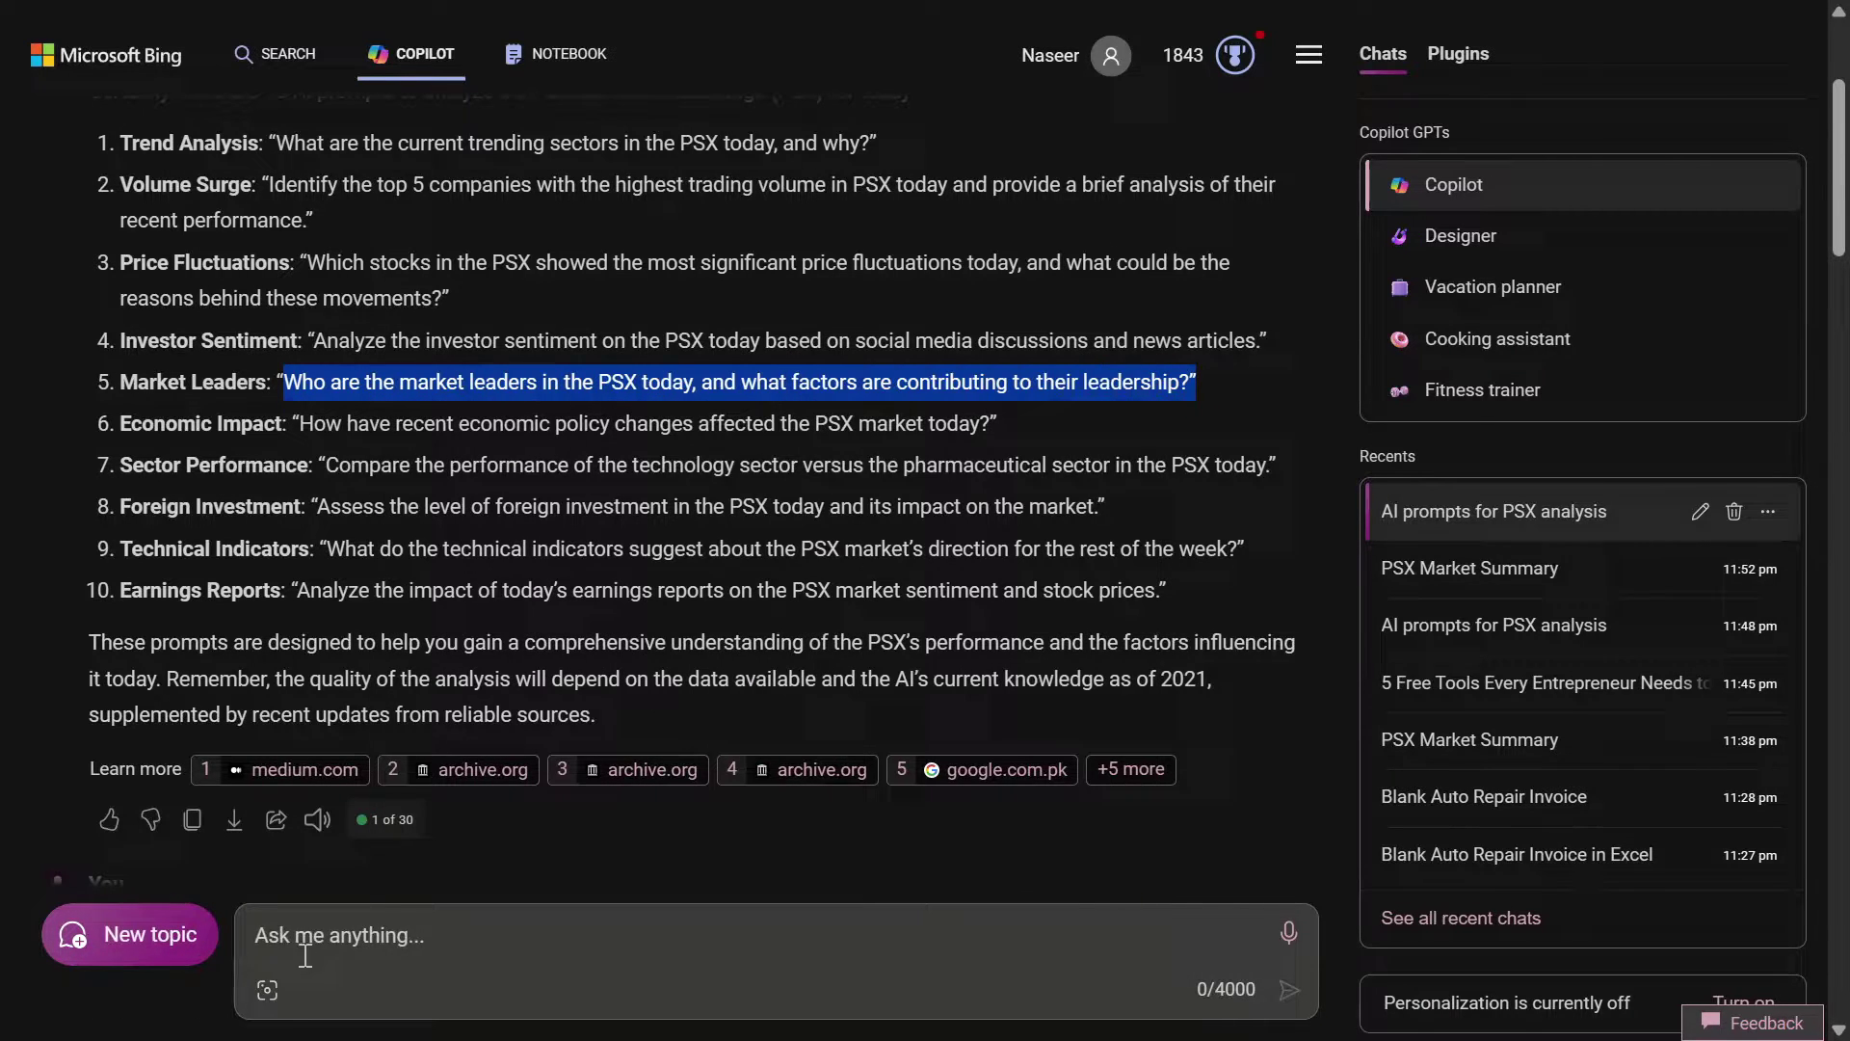
pyautogui.rightClick(362, 931)
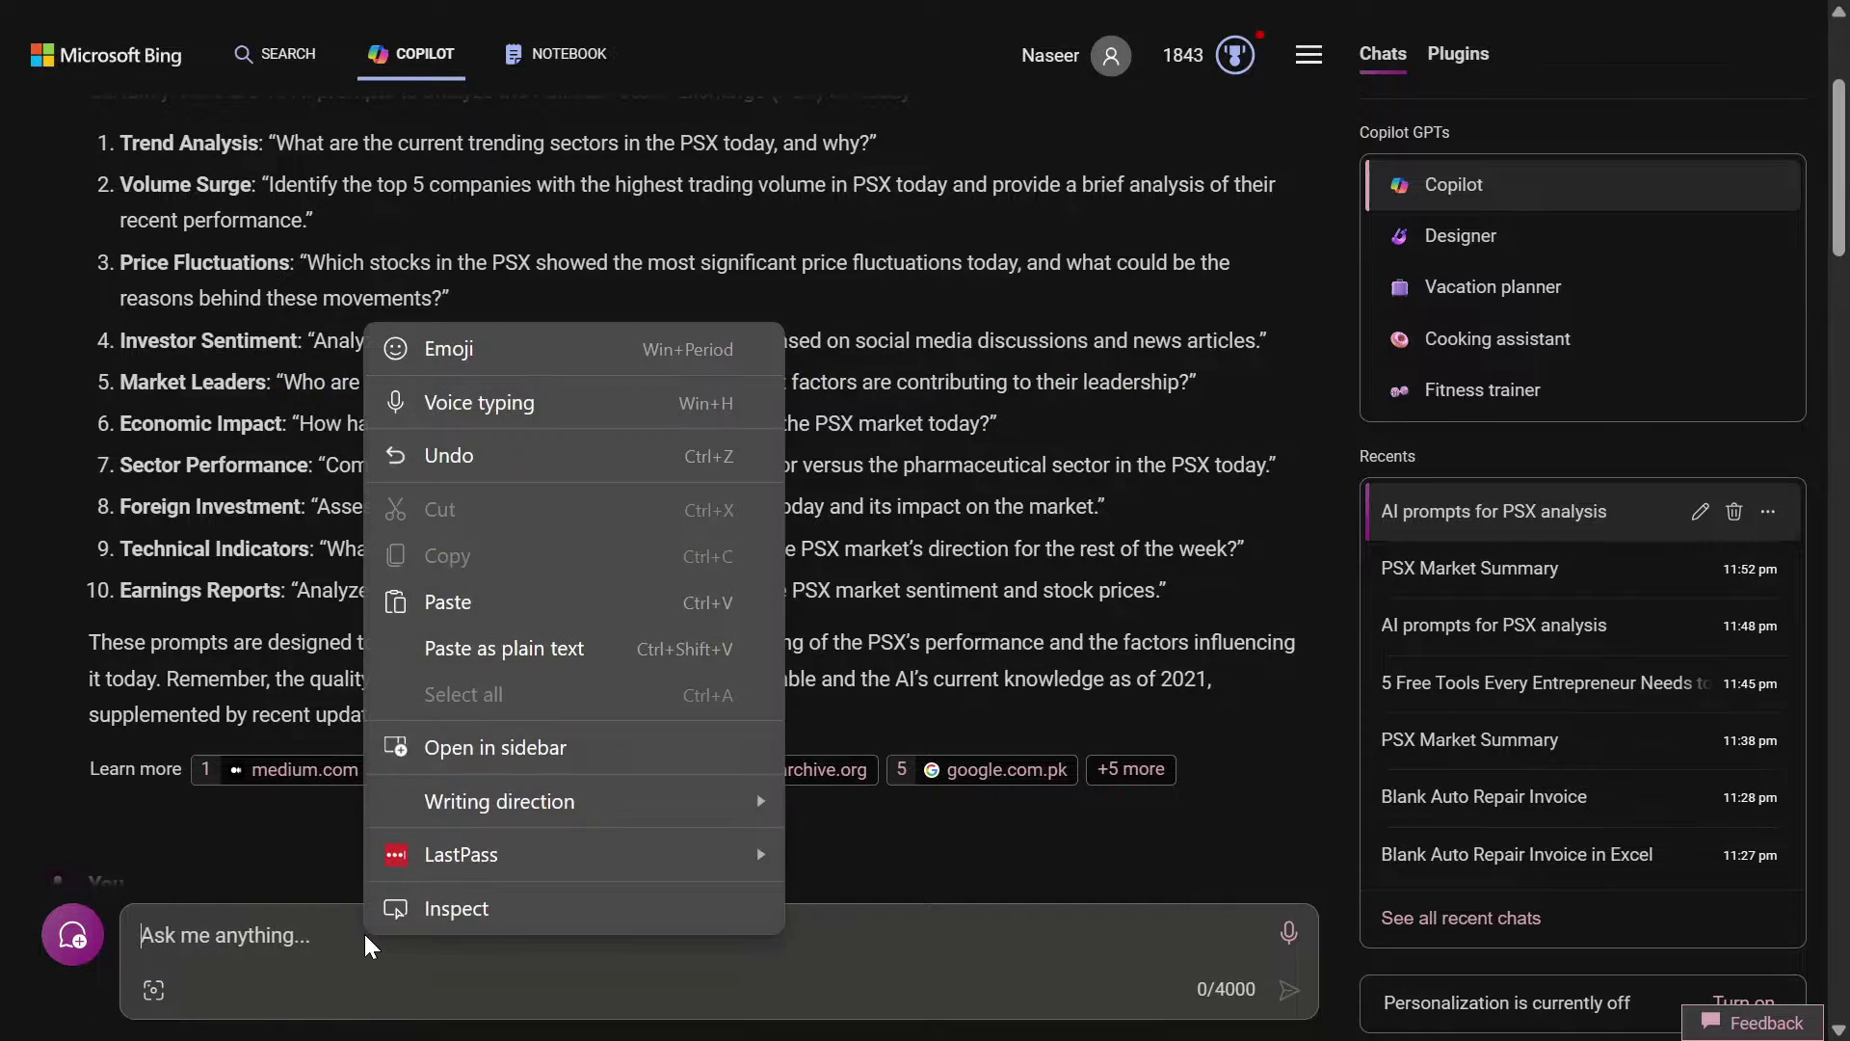
pyautogui.click(497, 649)
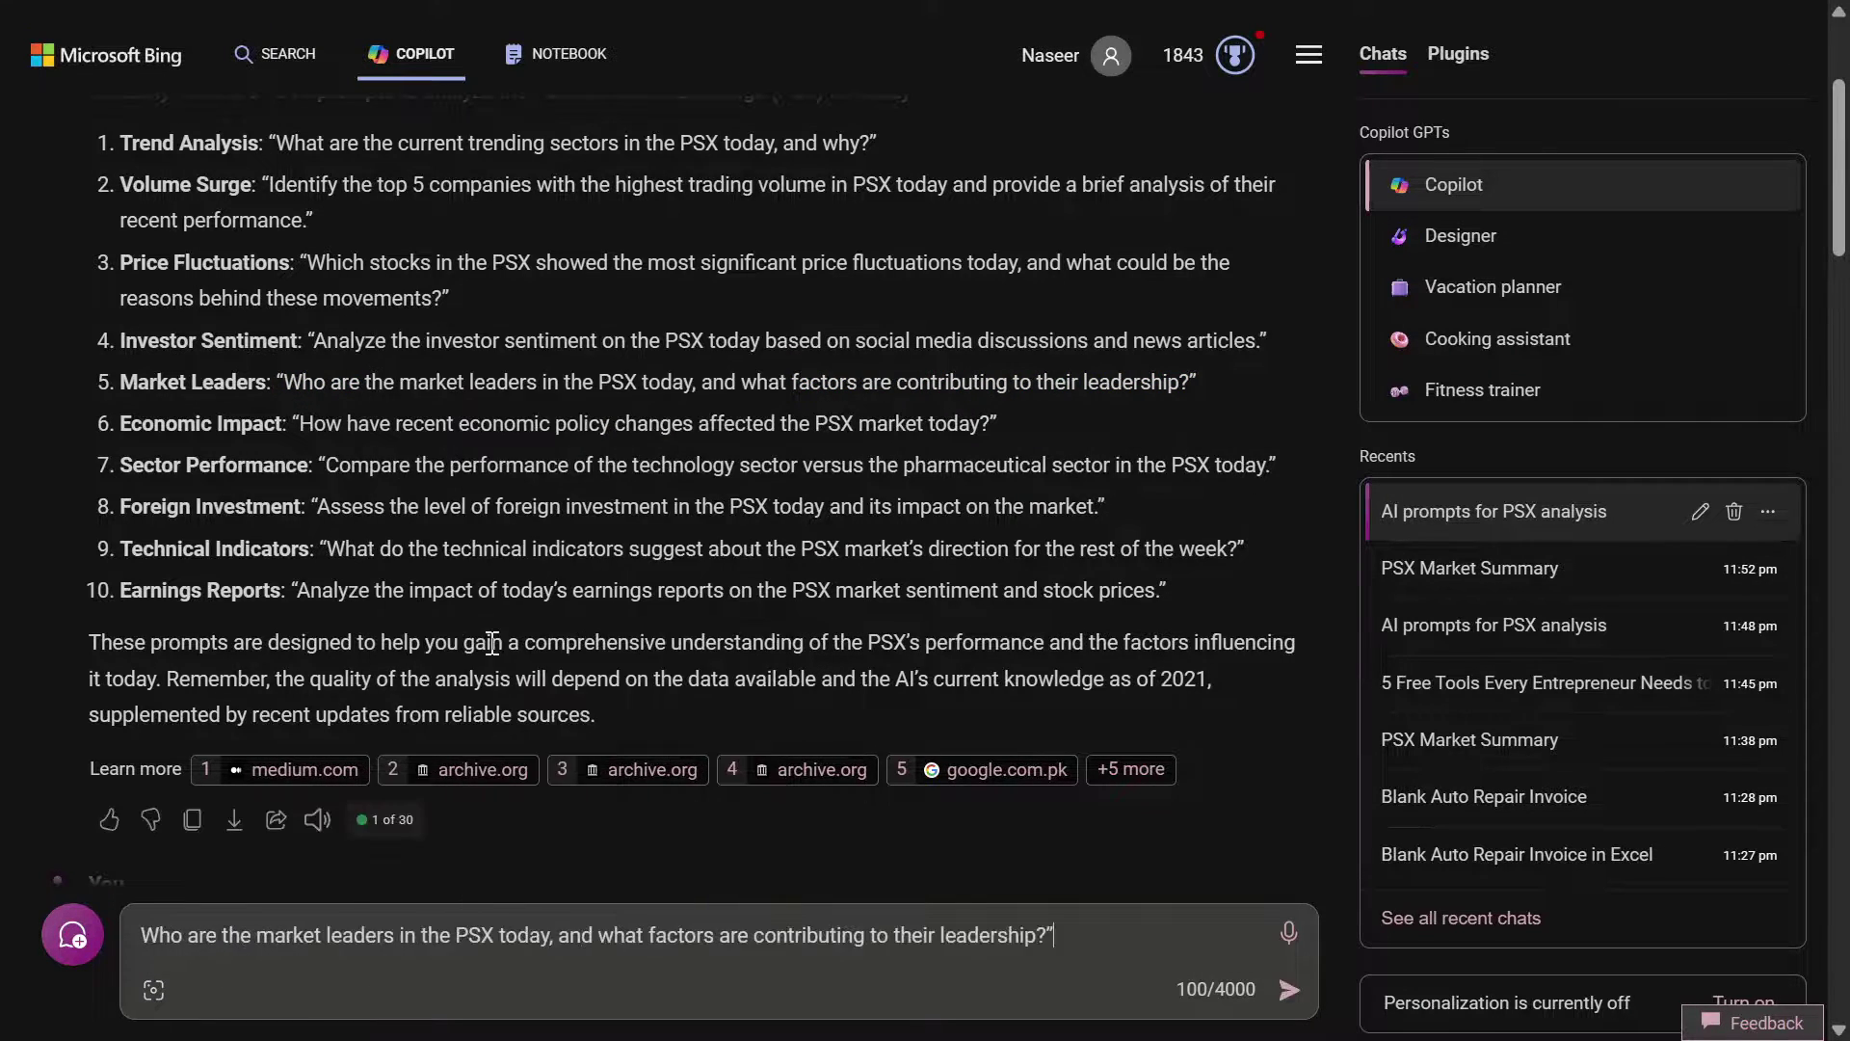
pyautogui.click(1289, 989)
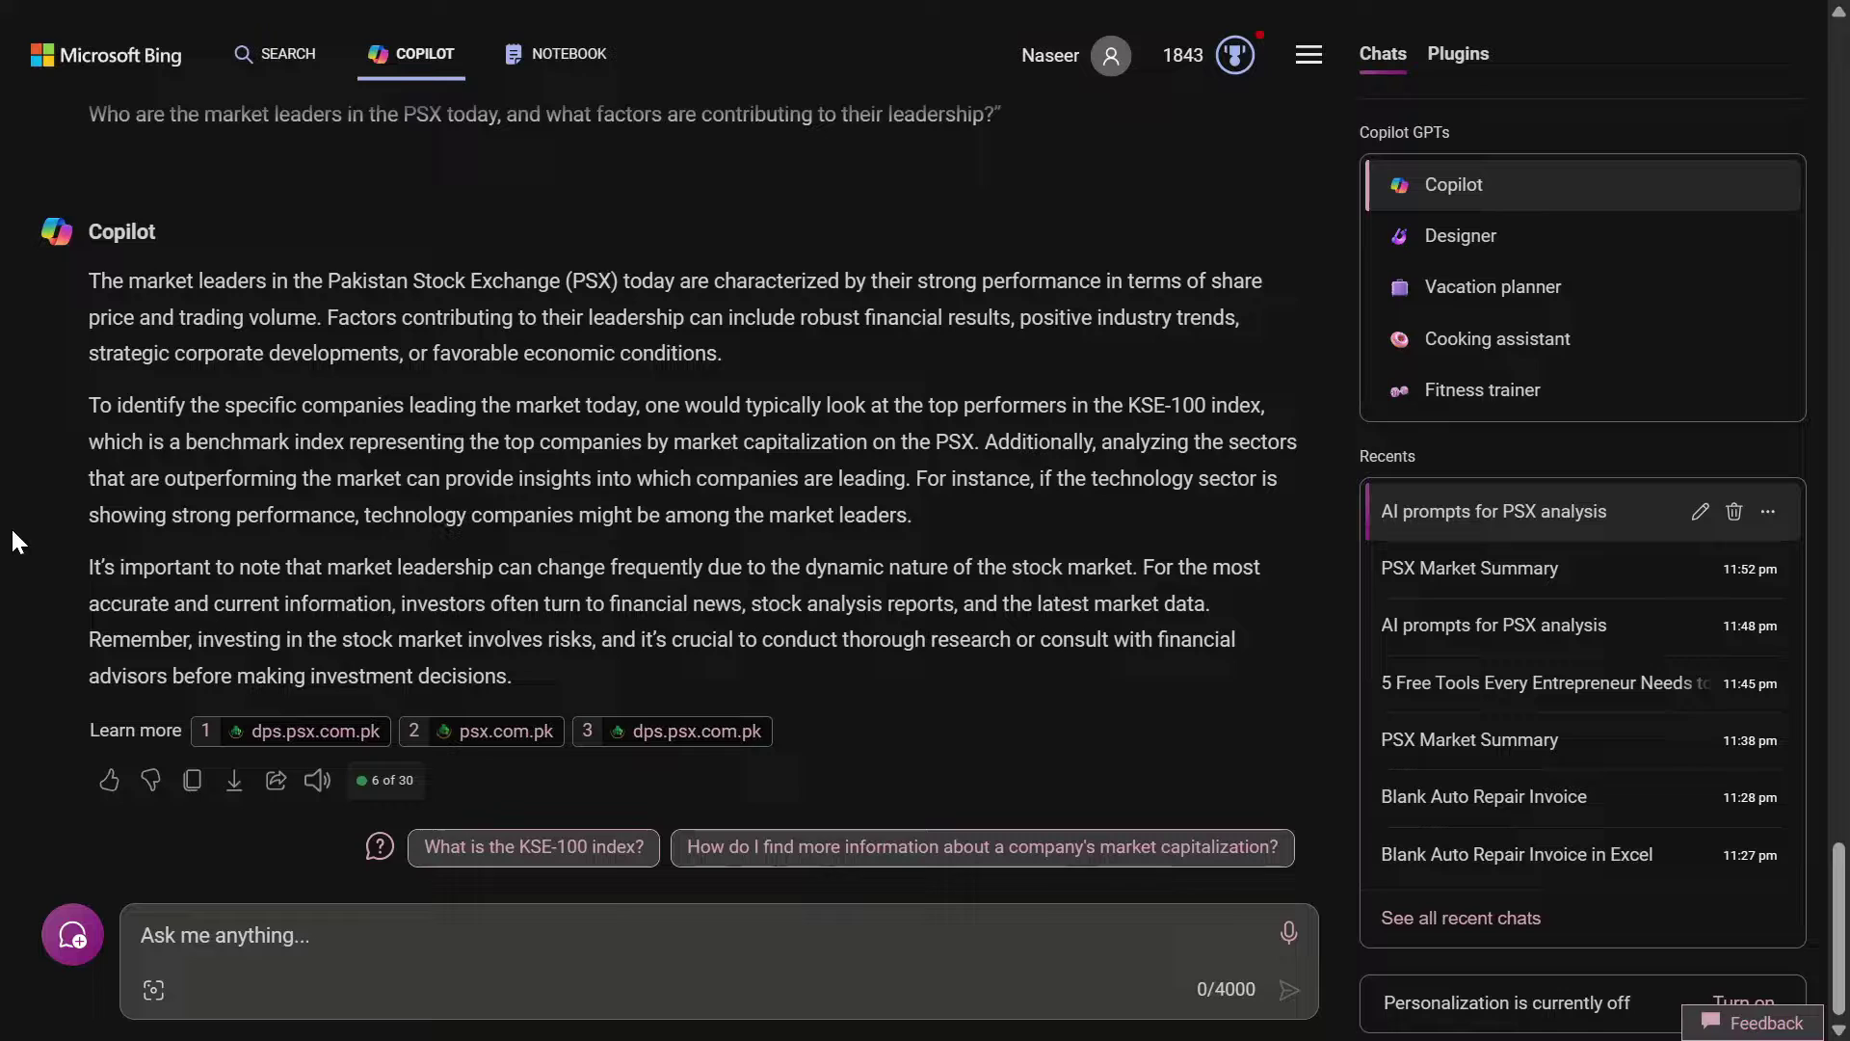
pyautogui.scroll(2, 12, 530)
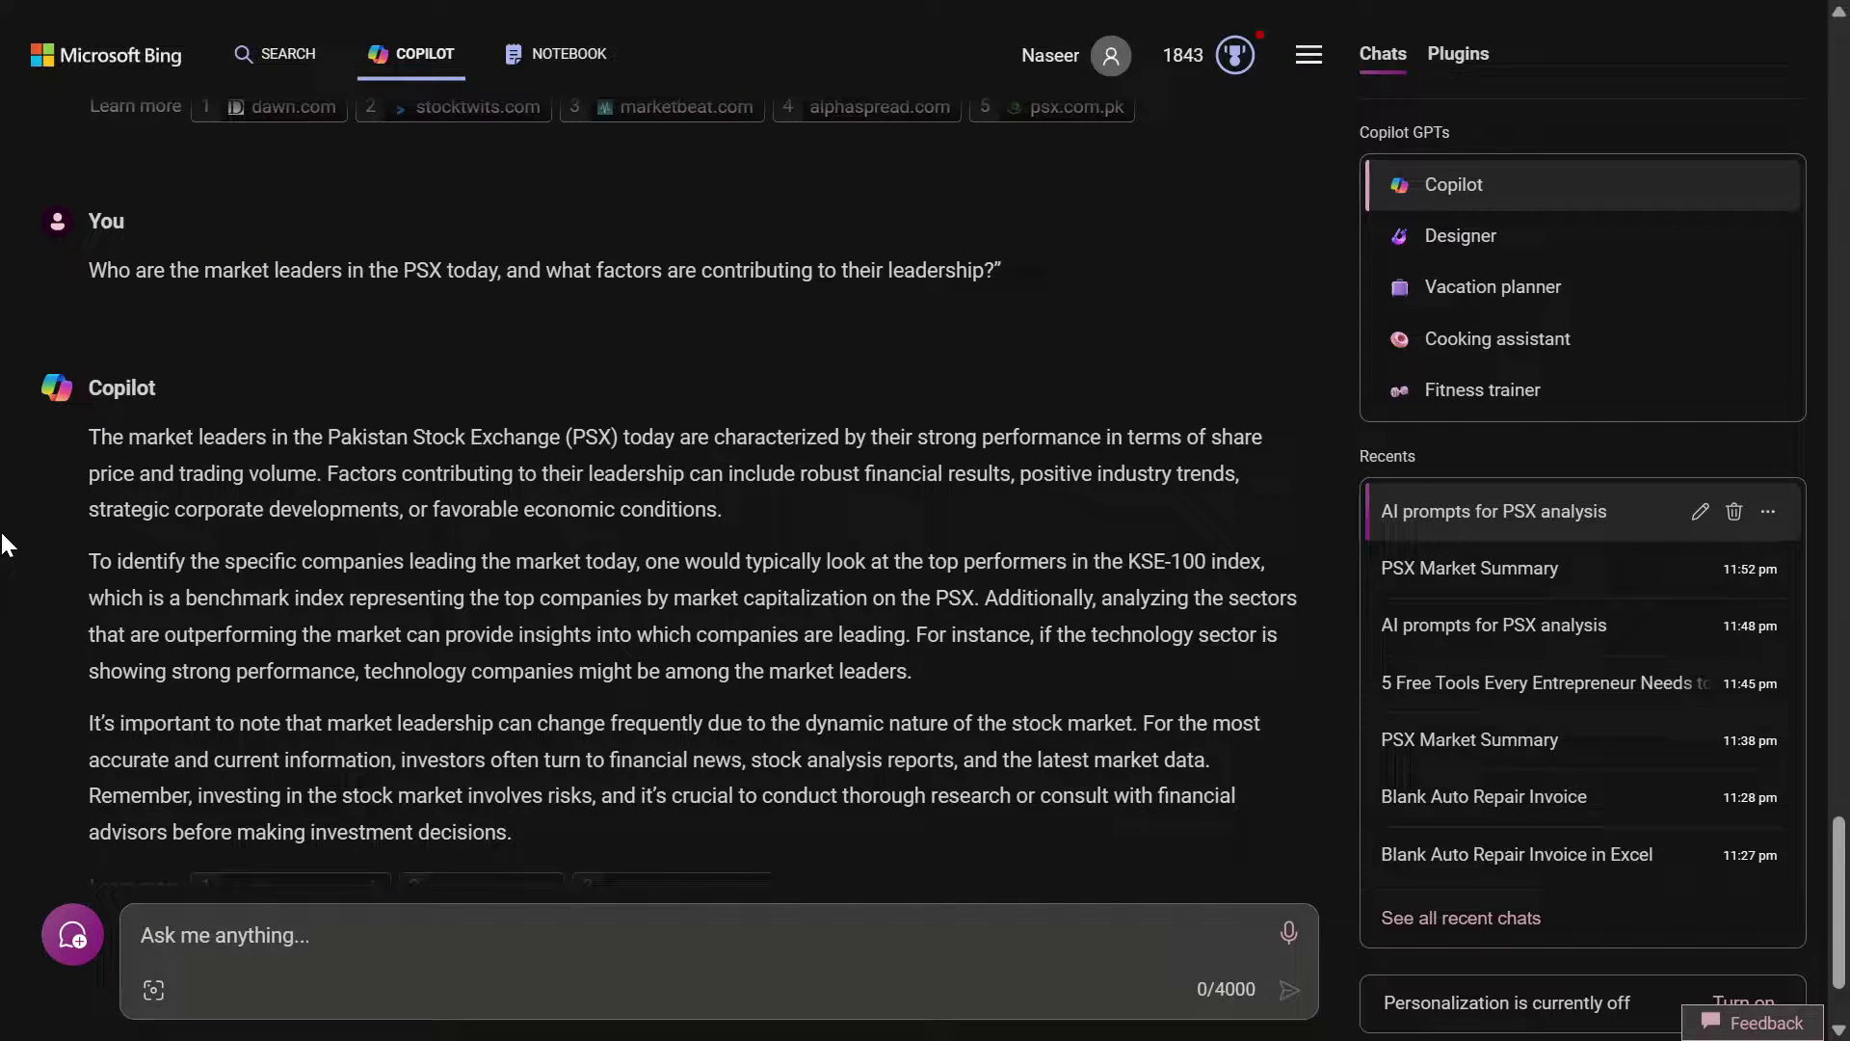
pyautogui.scroll(20, 5, 544)
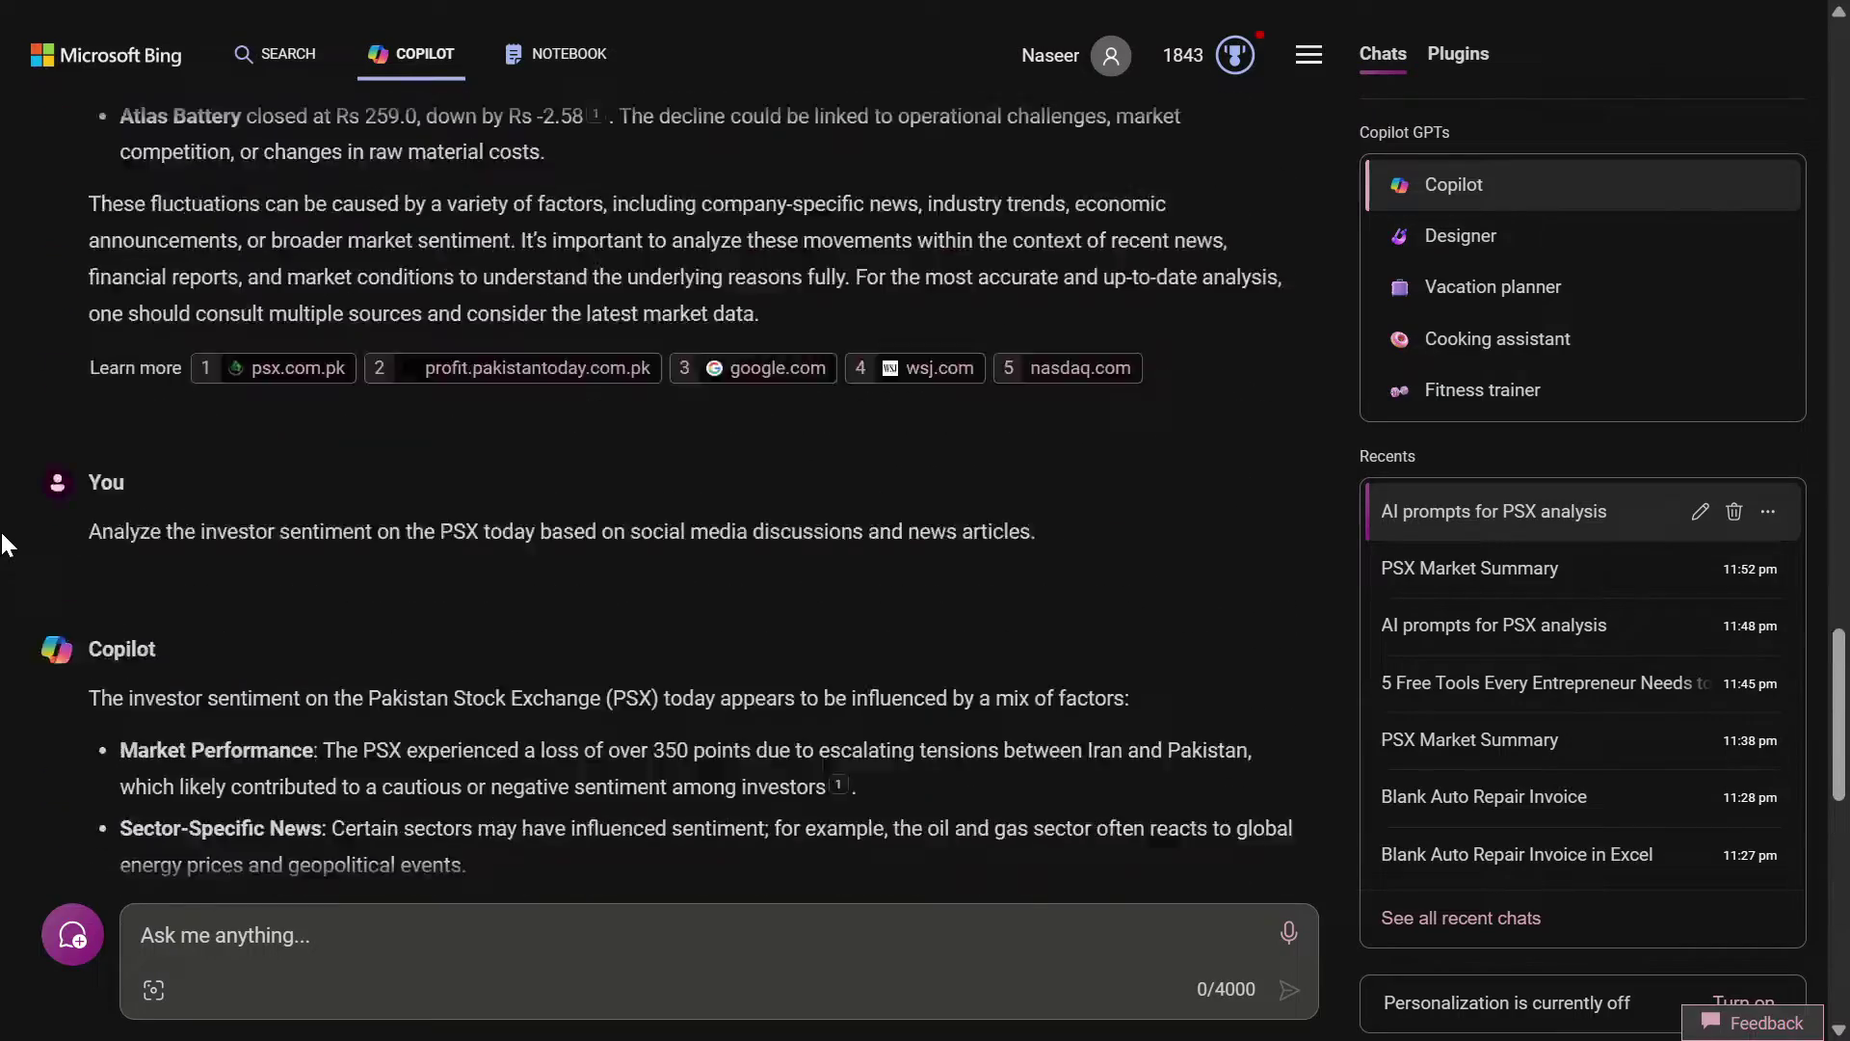
pyautogui.scroll(20, 5, 544)
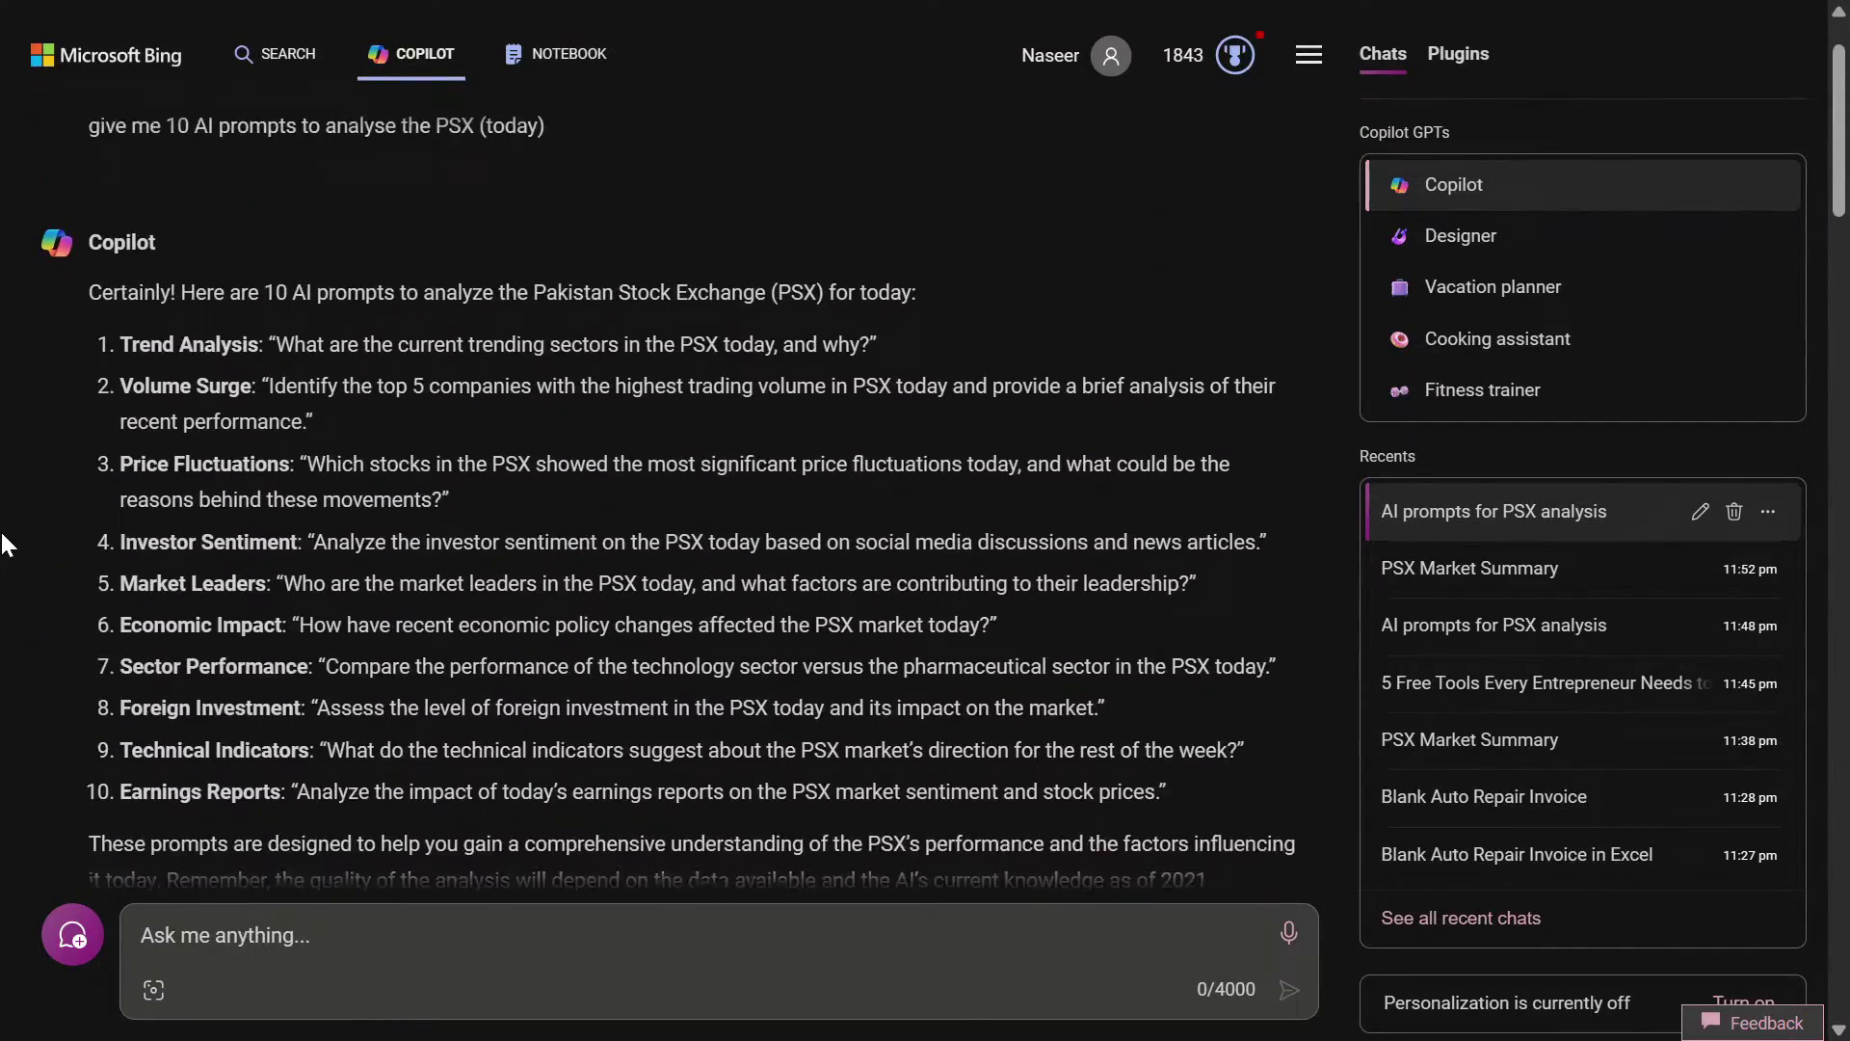
pyautogui.scroll(-4, 5, 544)
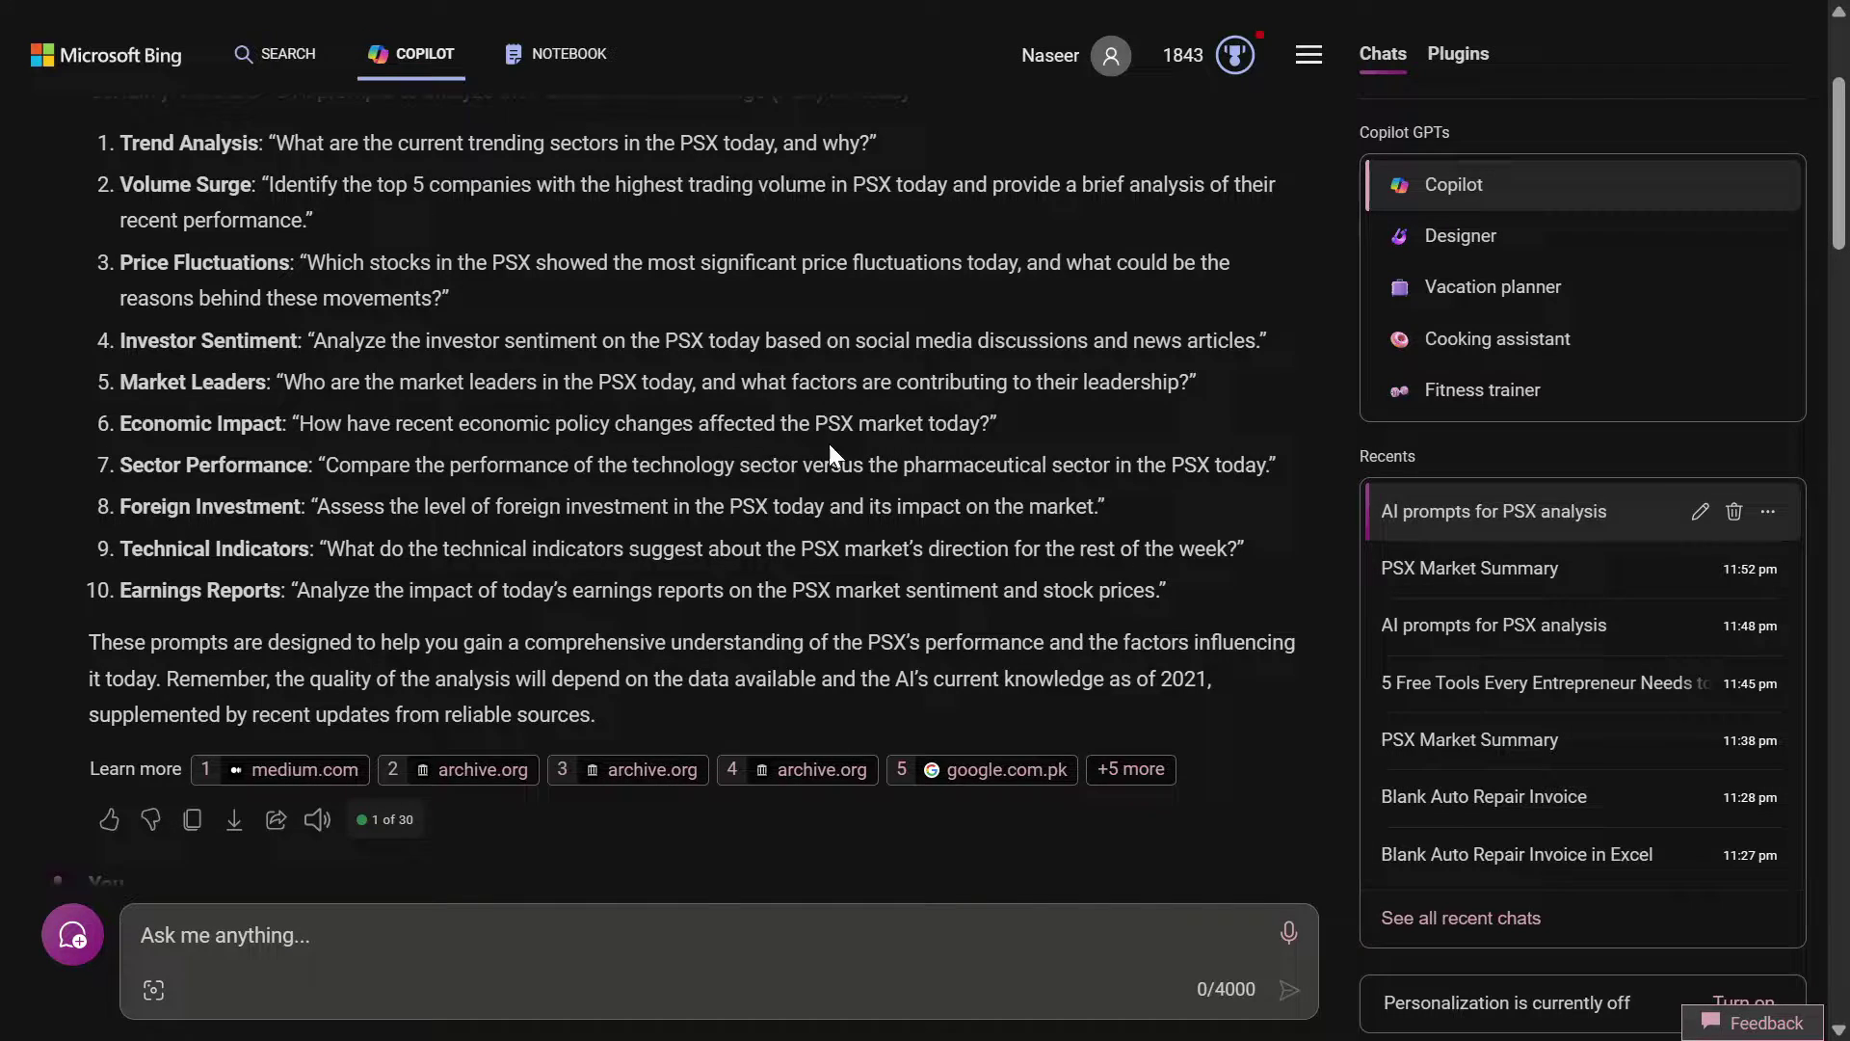
# Ask the Economic Impact prompt and review the answer on contraction, inflation, the IMF arrangement and the currency
pyautogui.moveTo(294, 423); pyautogui.dragTo(999, 423)
pyautogui.rightClick(963, 423)
pyautogui.click(973, 366)
pyautogui.rightClick(309, 939)
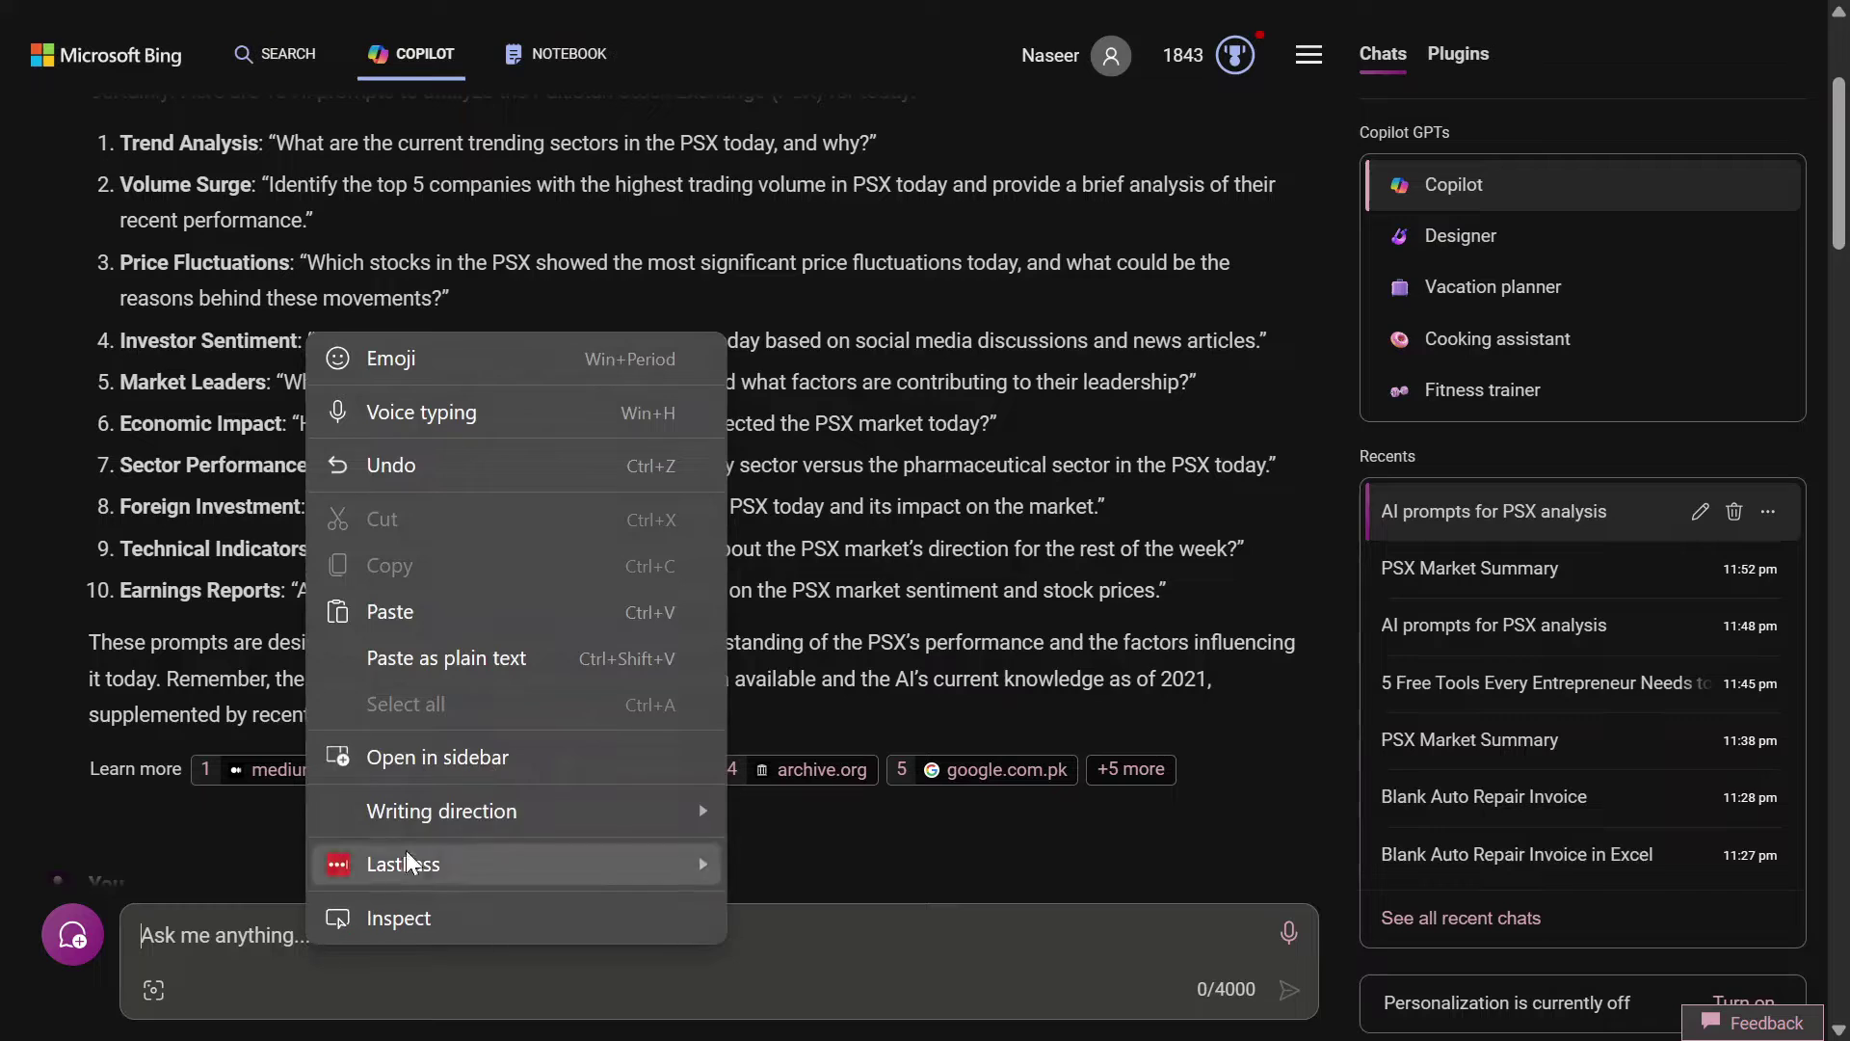
pyautogui.click(524, 658)
pyautogui.click(1288, 990)
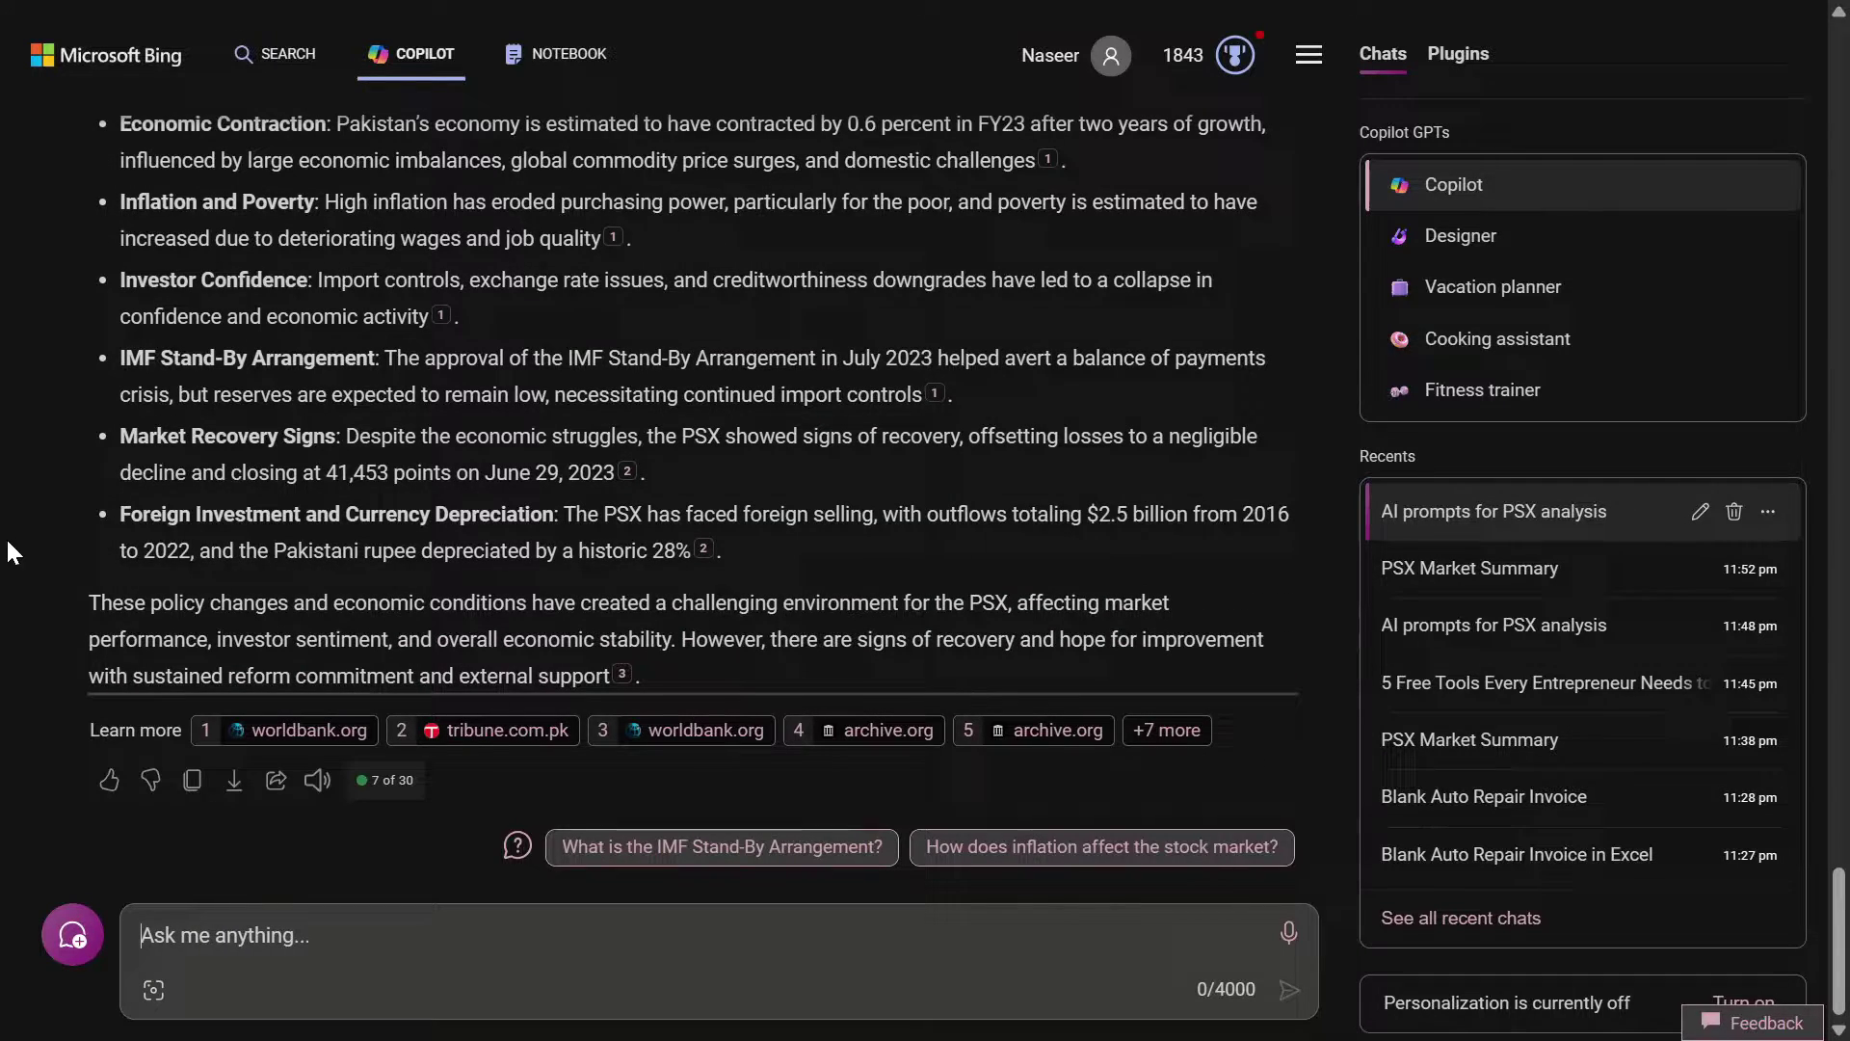
pyautogui.scroll(3, 25, 535)
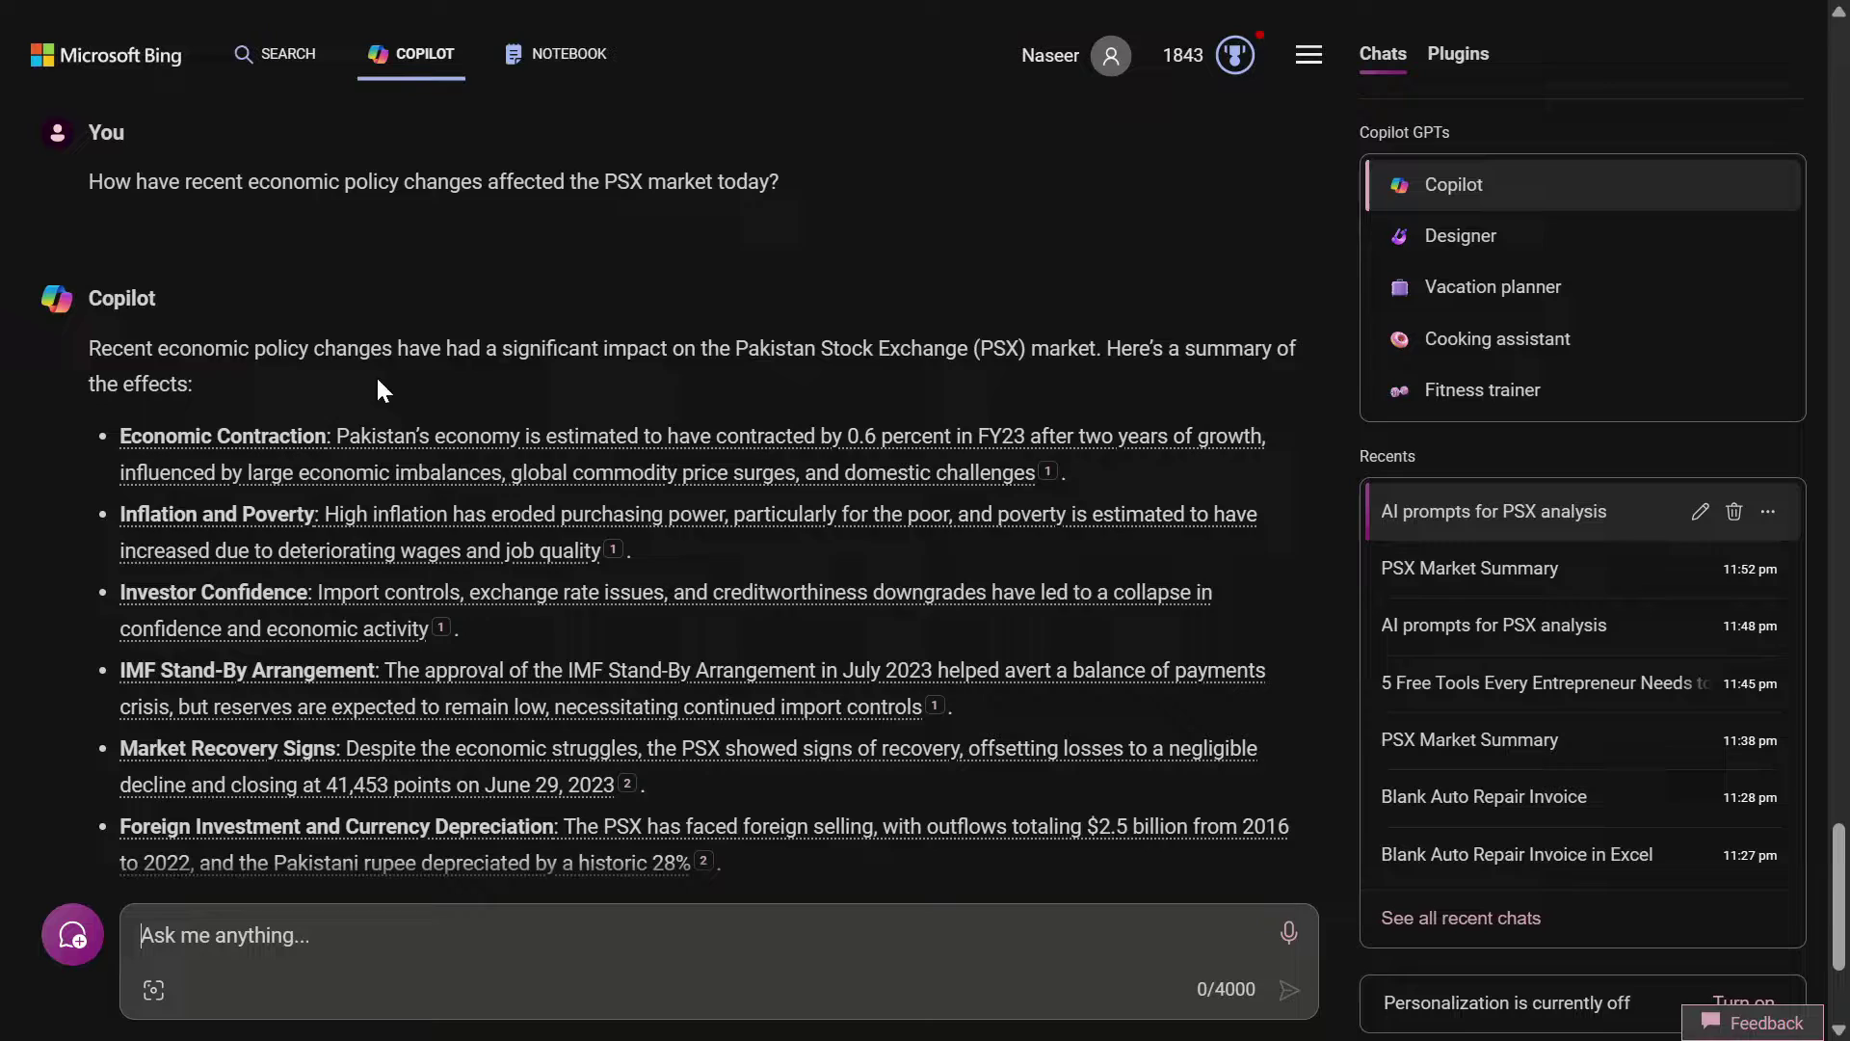
pyautogui.moveTo(30, 503)
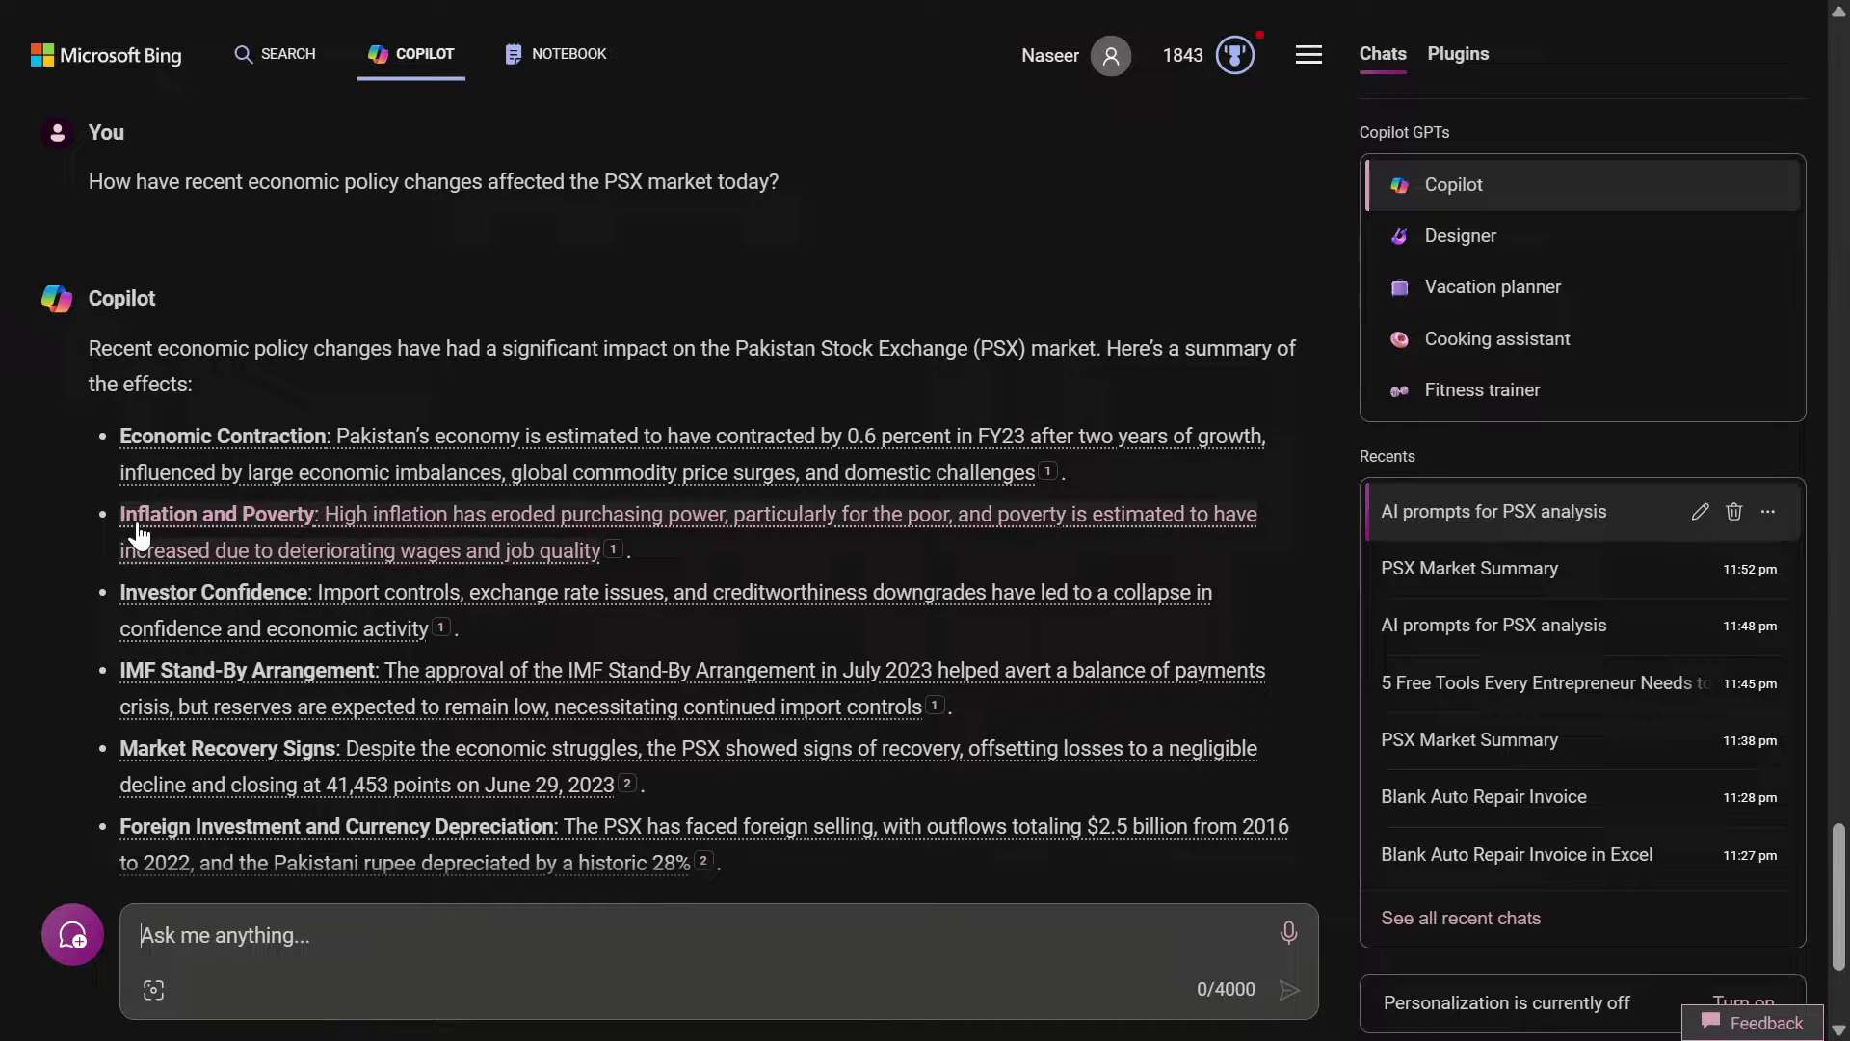
pyautogui.scroll(-3, 5, 561)
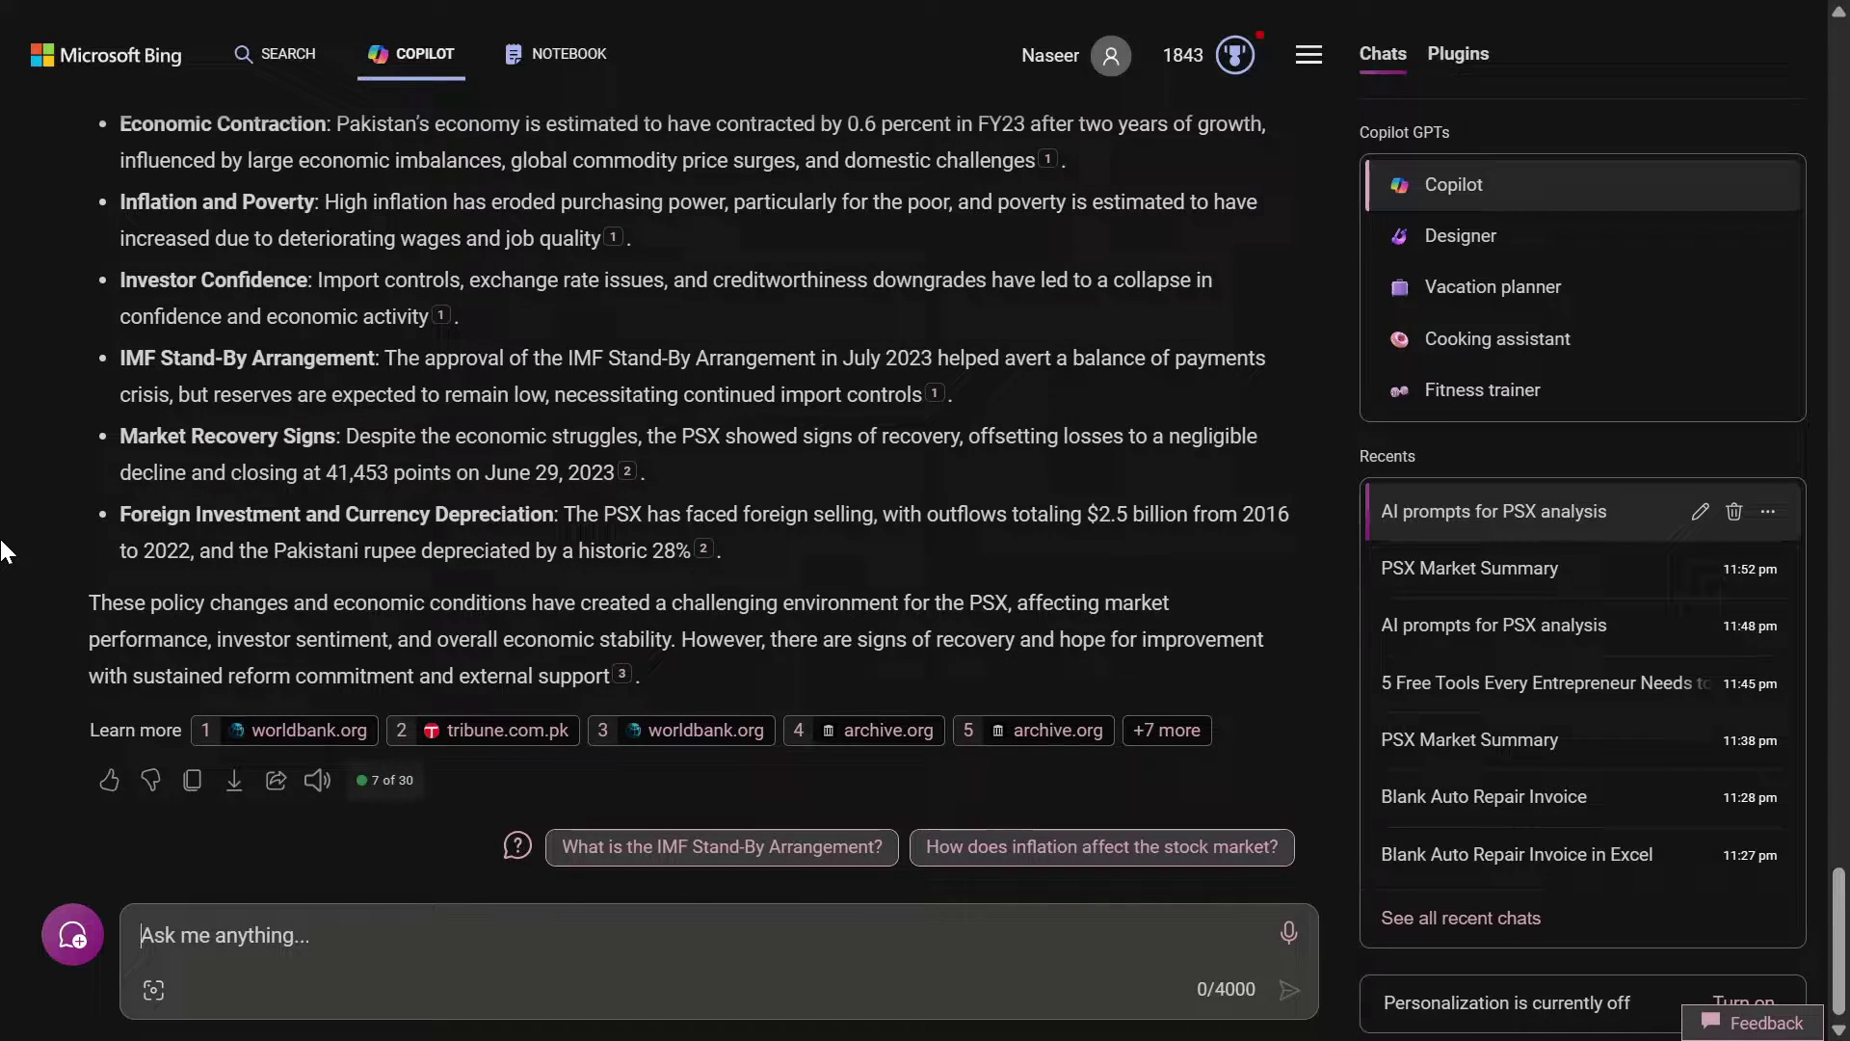
pyautogui.scroll(15, 5, 551)
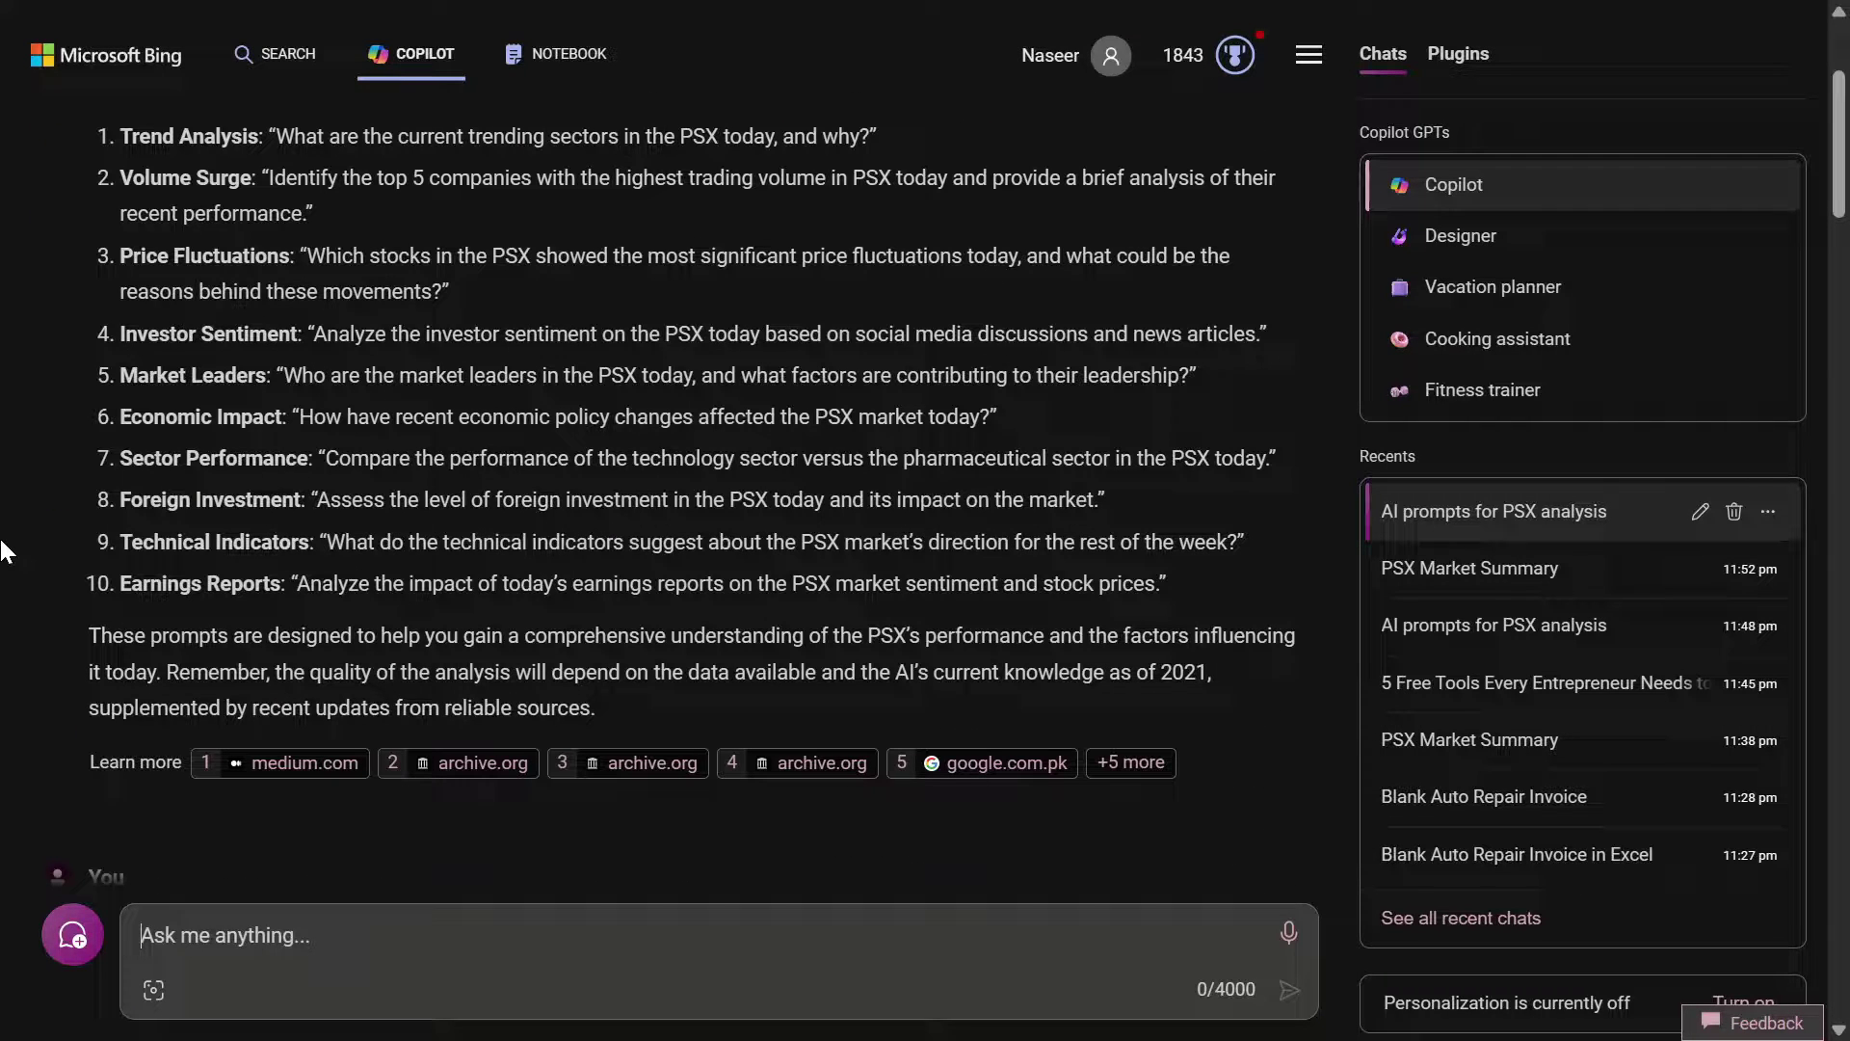
pyautogui.moveTo(495, 487)
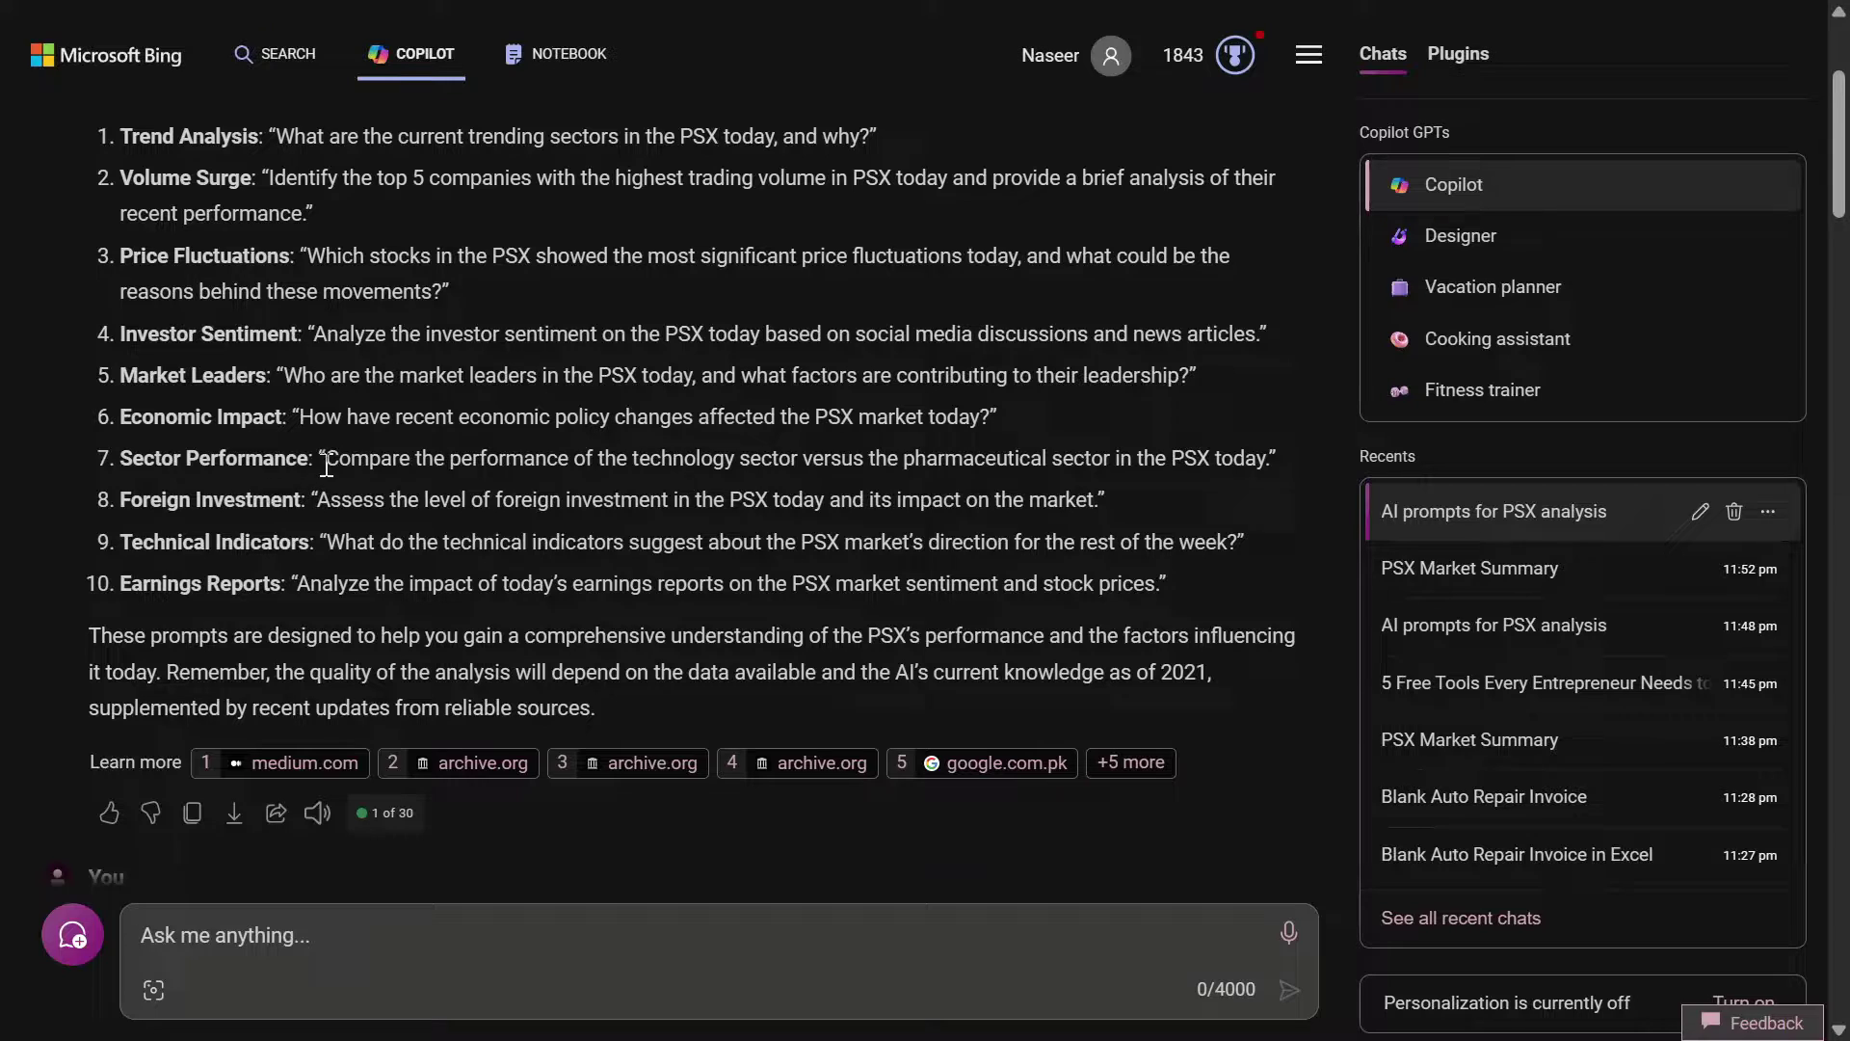
# Ask the Sector Performance prompt comparing technology and pharmaceutical sectors as plain text
pyautogui.moveTo(327, 465); pyautogui.dragTo(1223, 473)
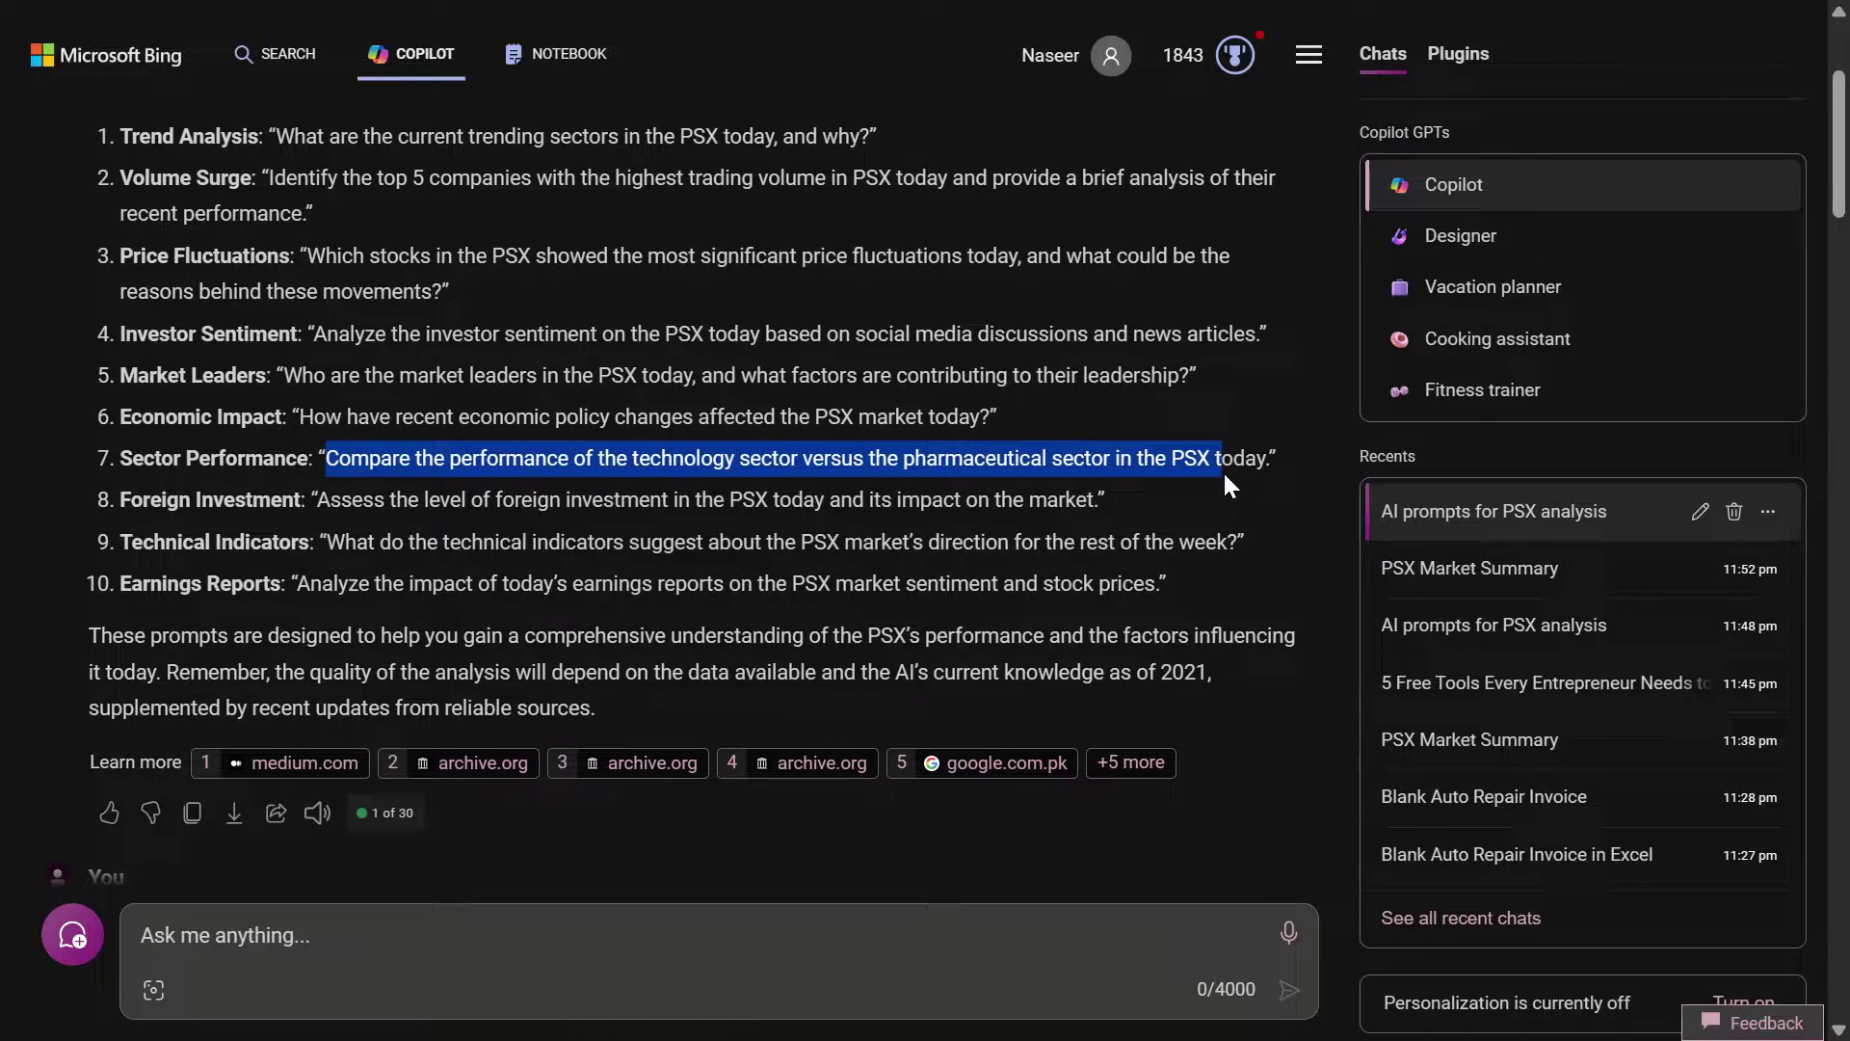
pyautogui.rightClick(1230, 456)
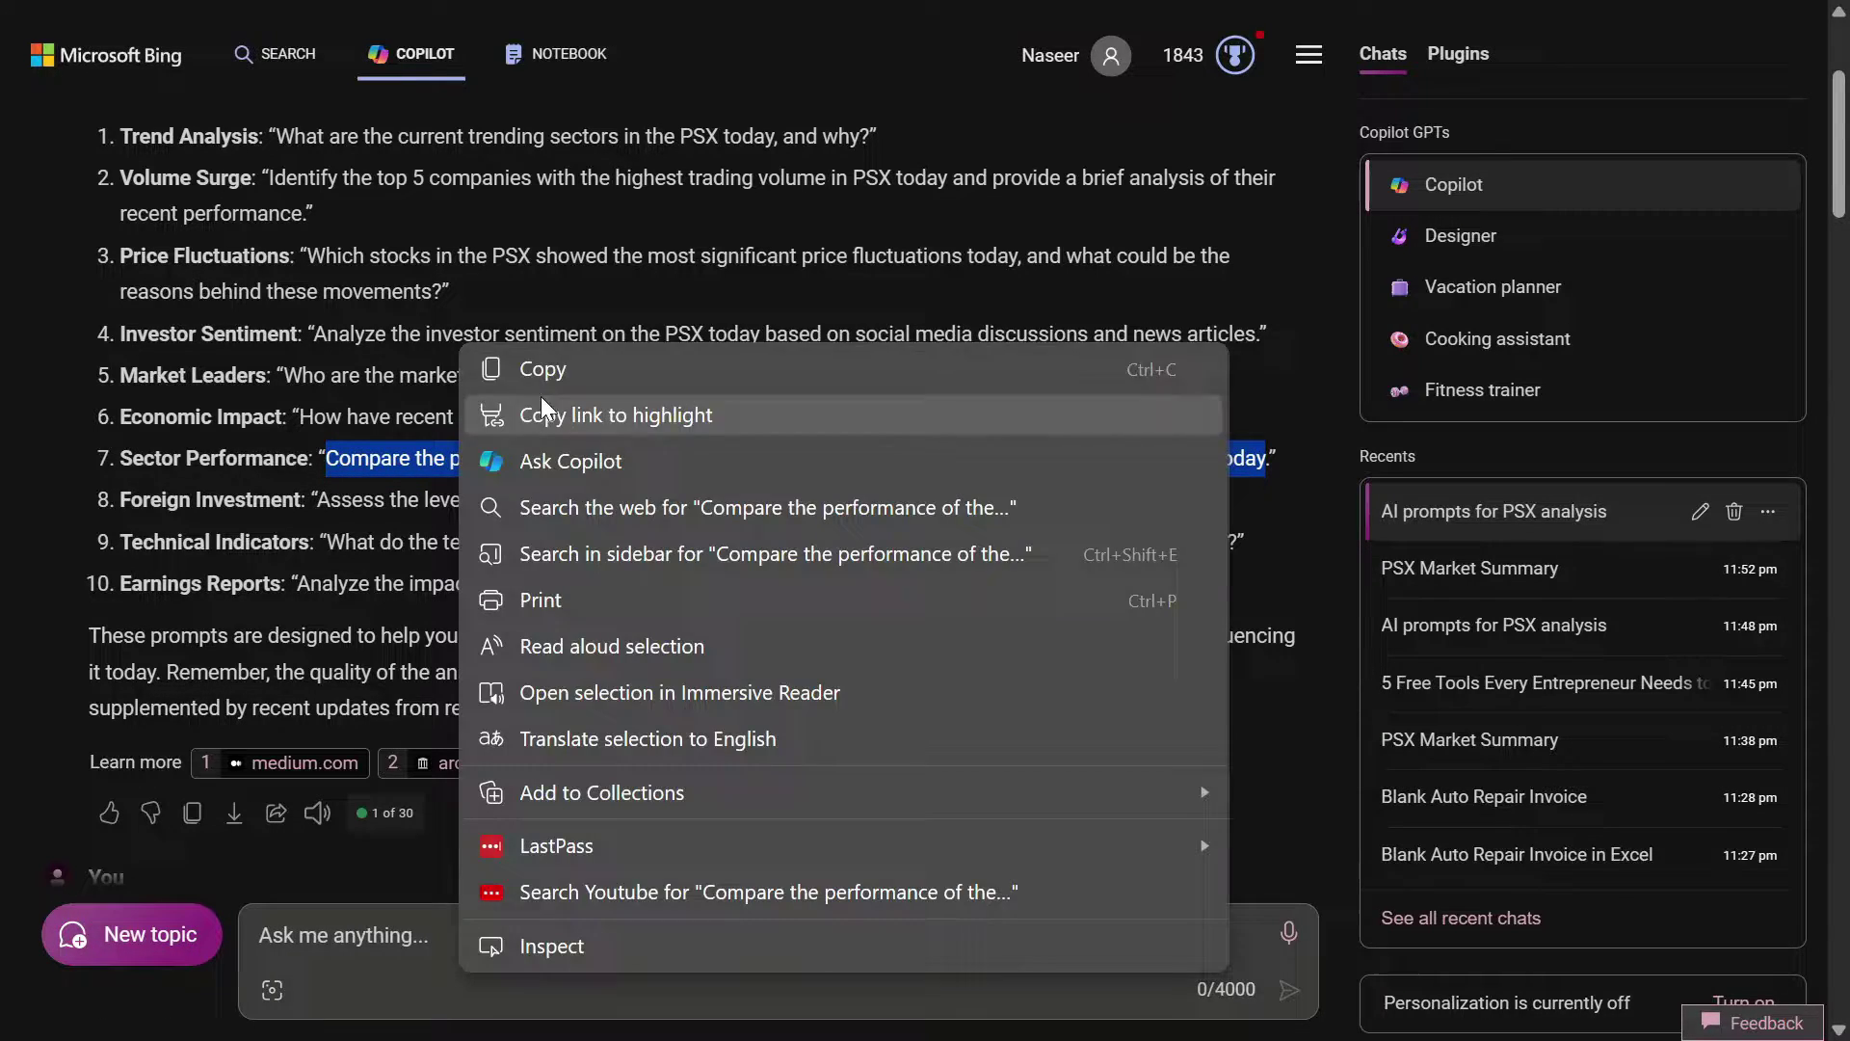
pyautogui.click(539, 364)
pyautogui.click(353, 935)
pyautogui.rightClick(355, 936)
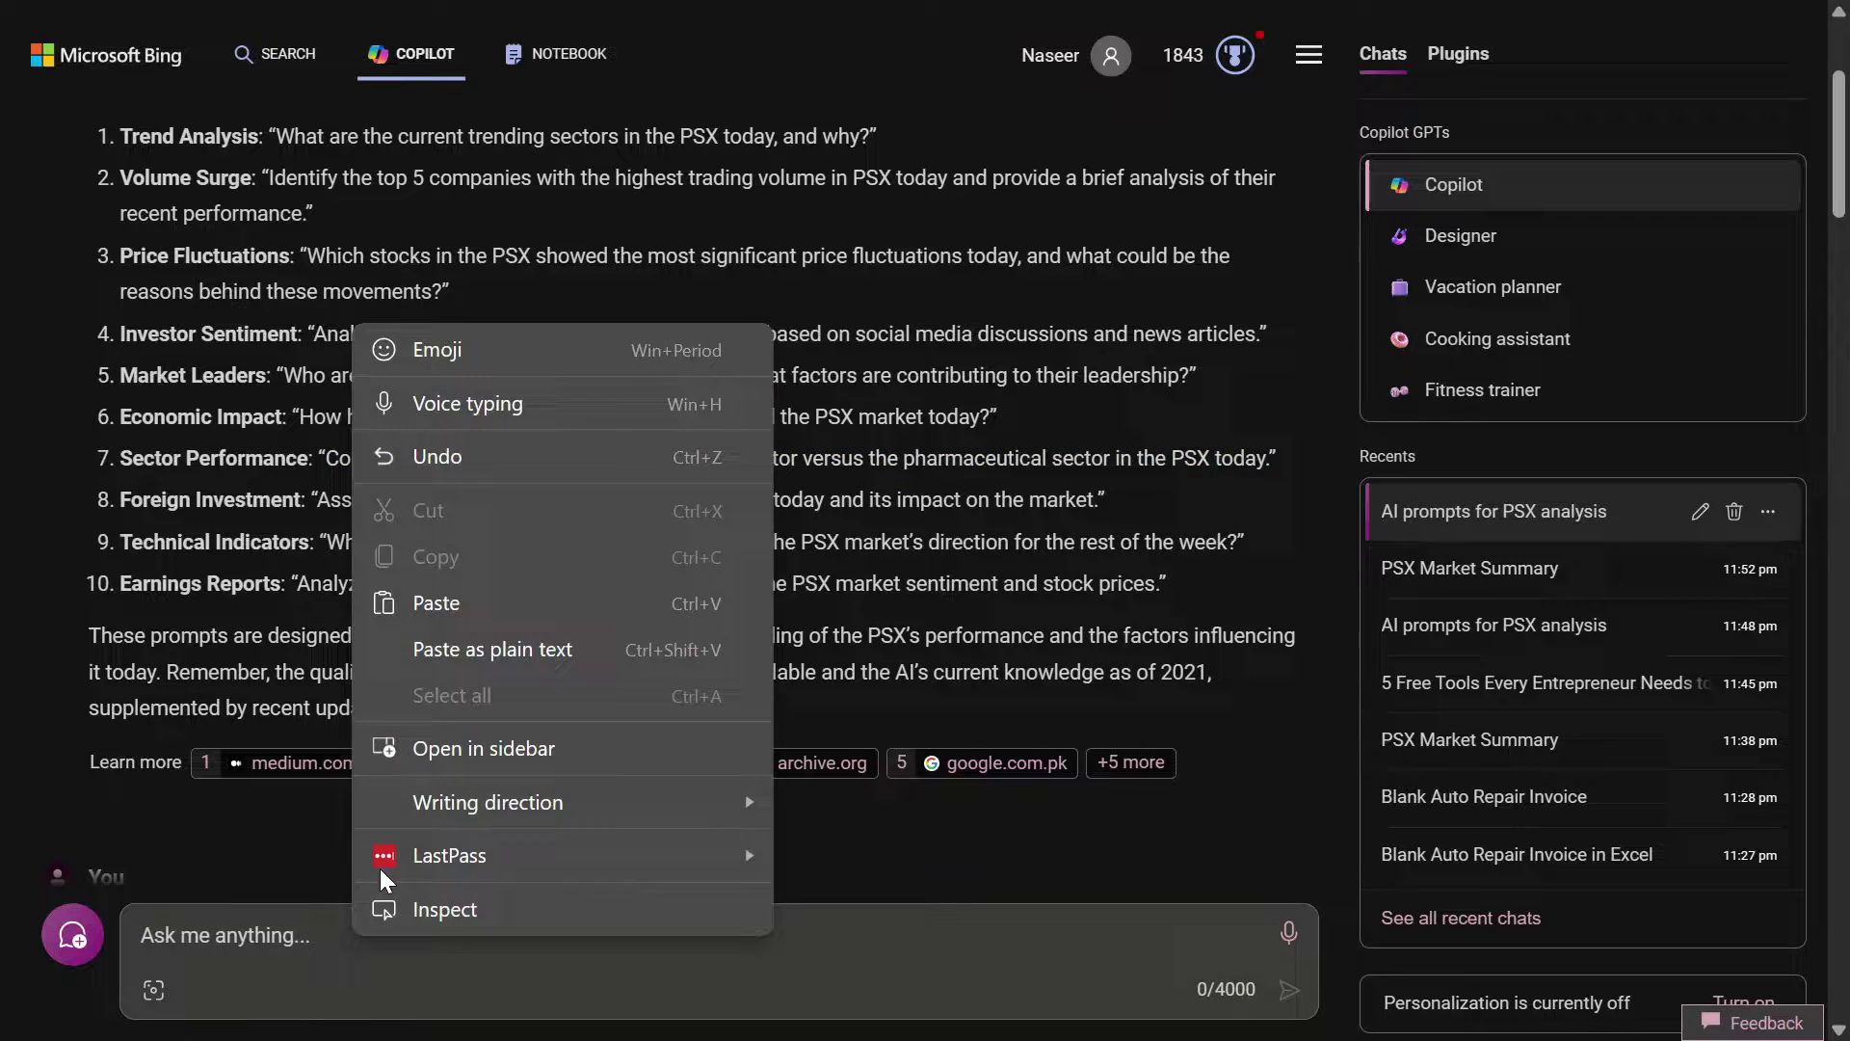
pyautogui.click(477, 650)
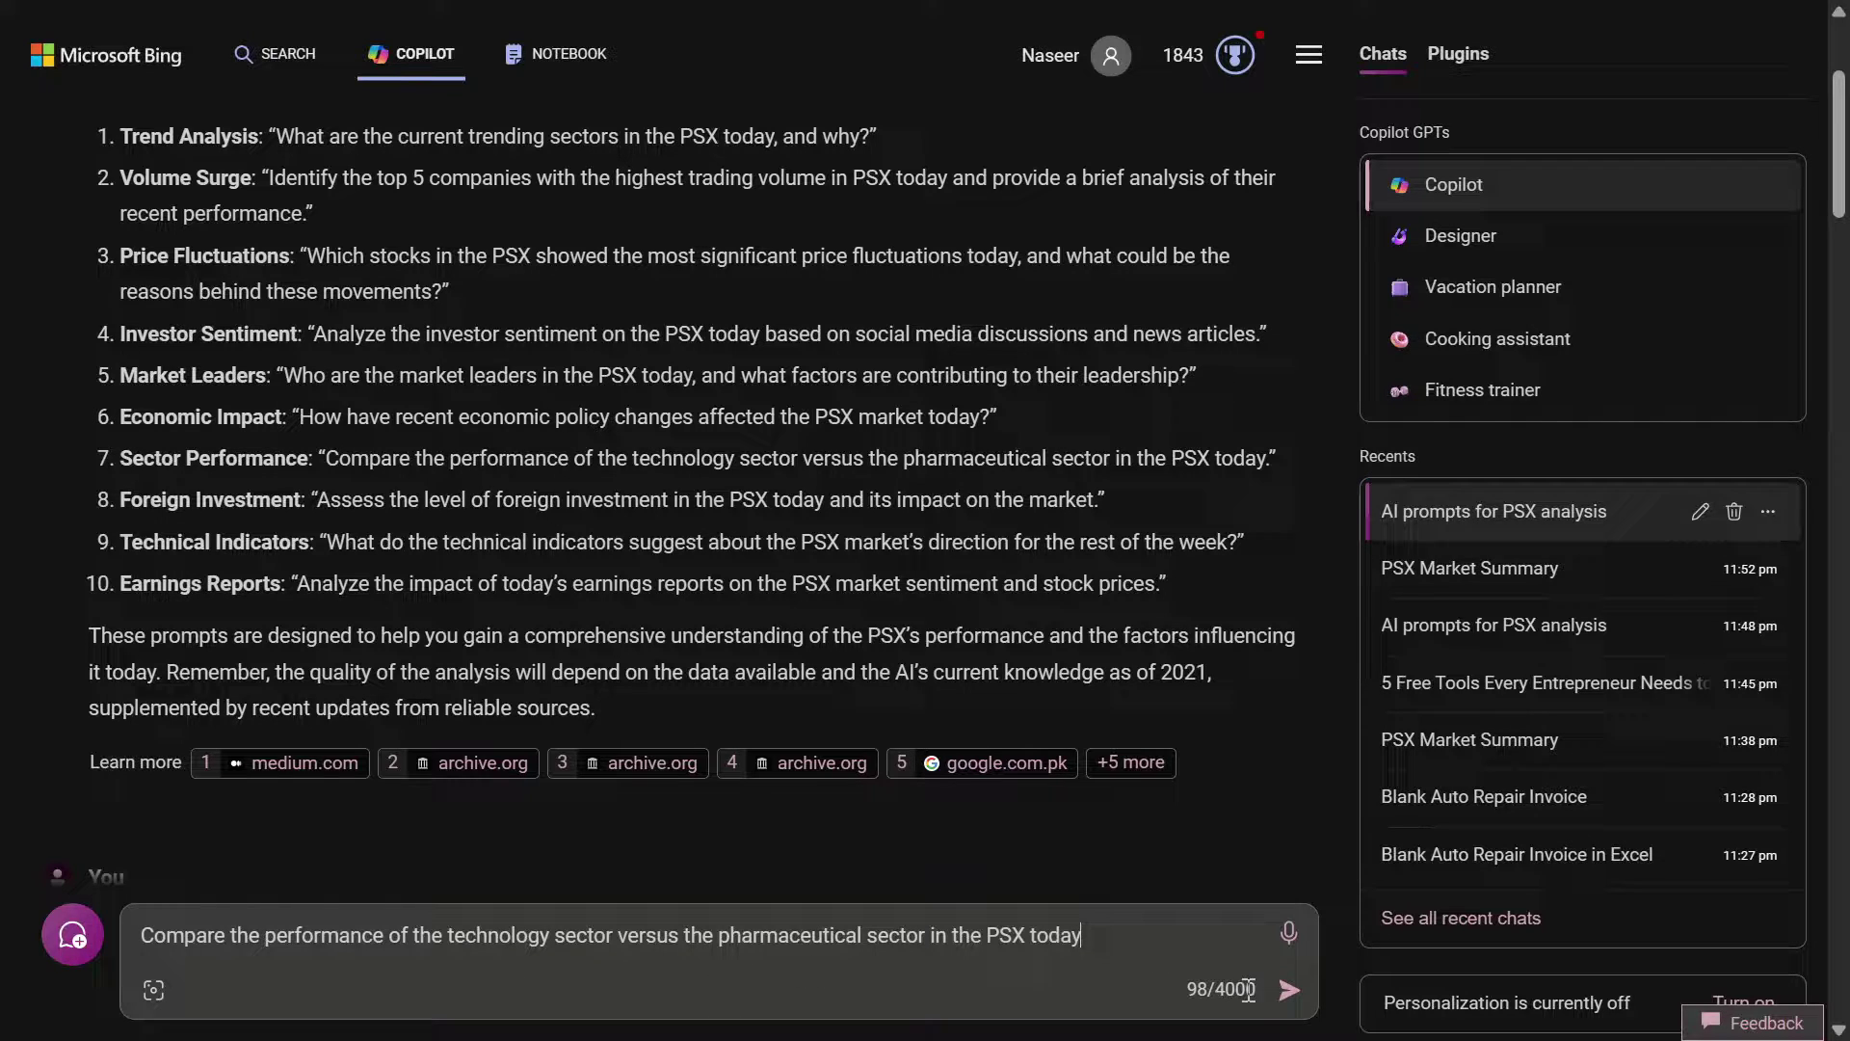
pyautogui.click(1289, 992)
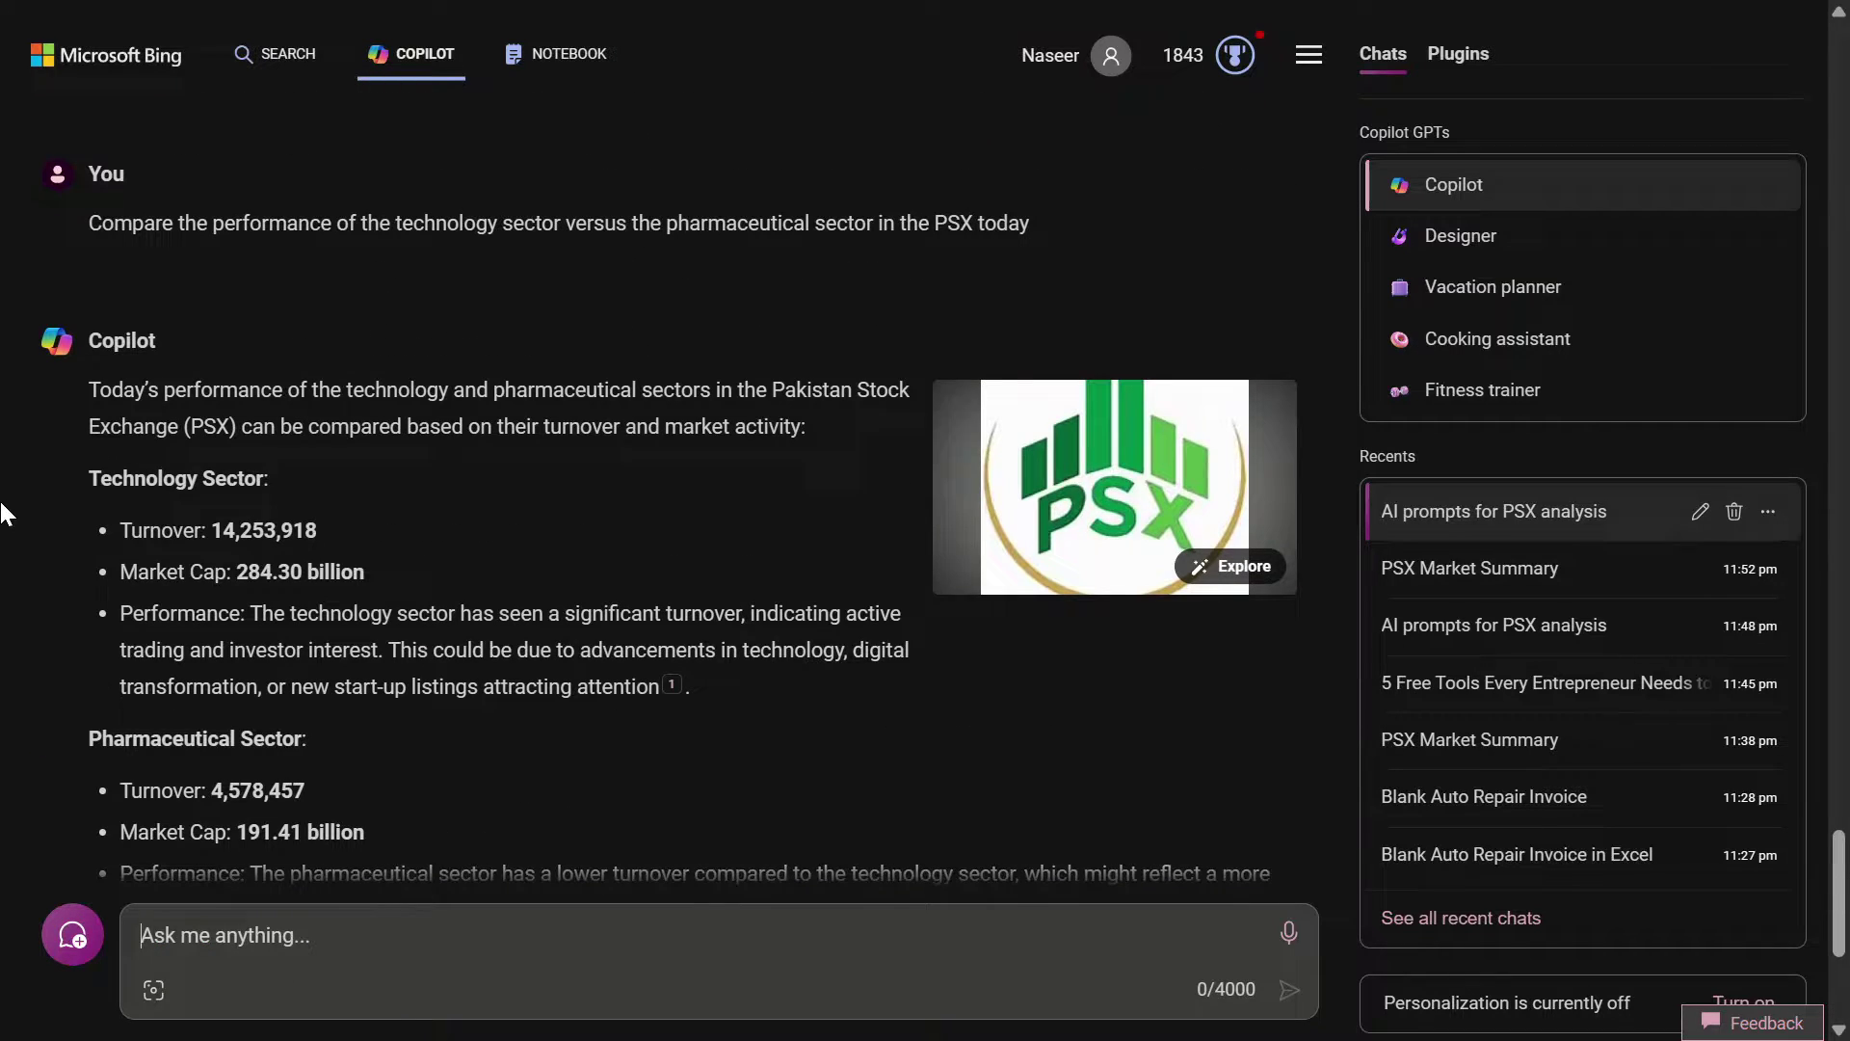
# Scroll through the technology vs pharmaceutical turnover comparison and back up to the prompts list
pyautogui.scroll(-5, 23, 570)
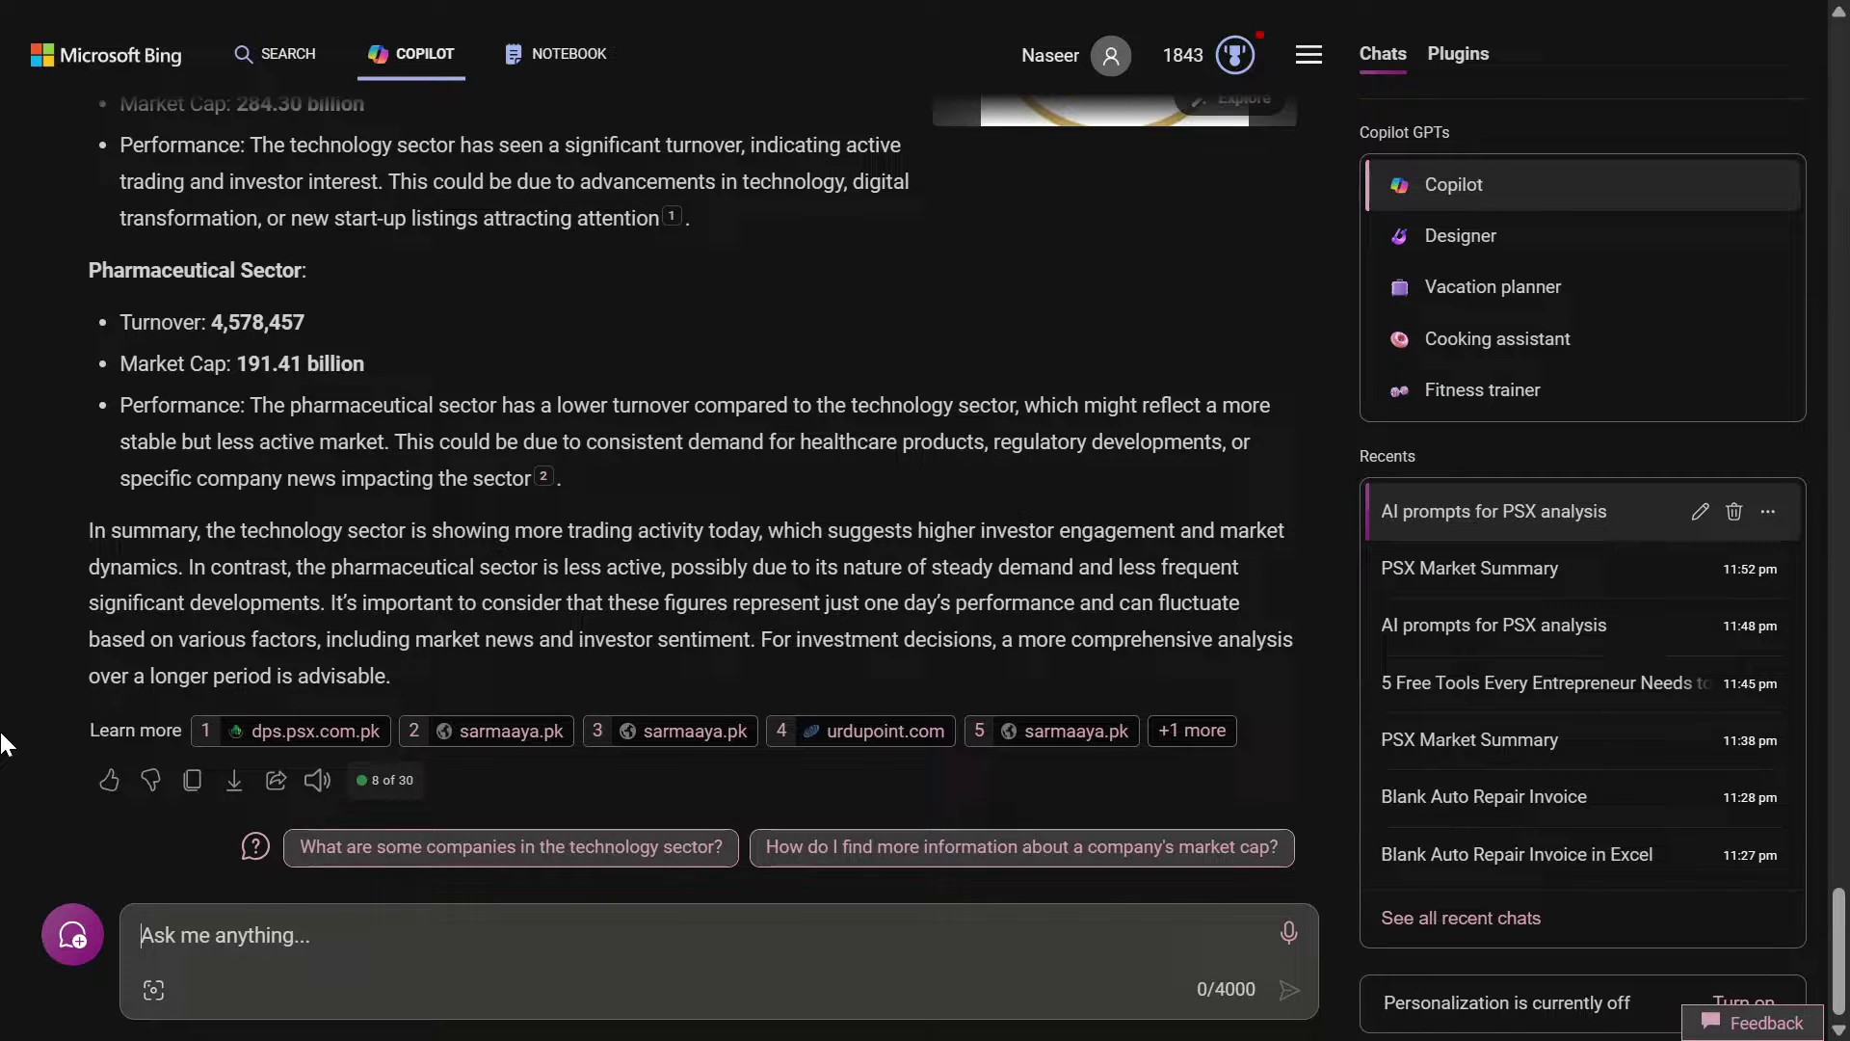
pyautogui.scroll(3, 5, 665)
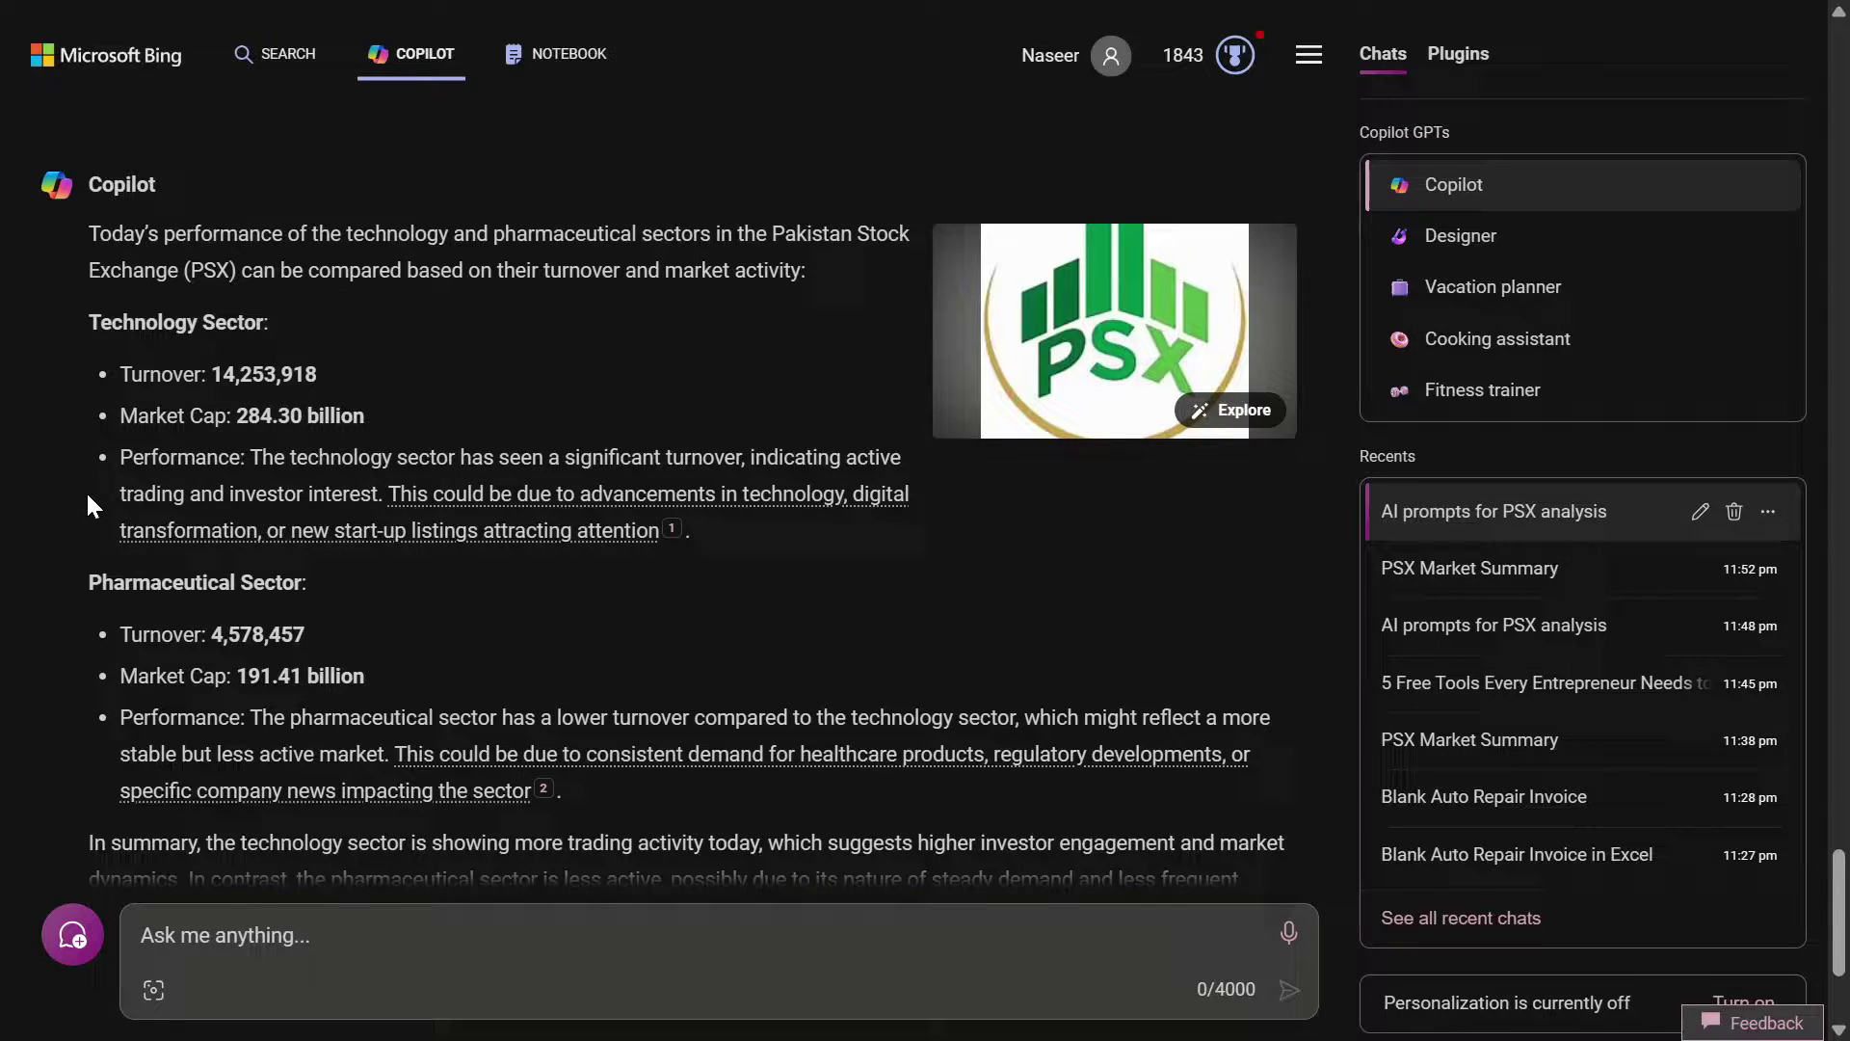
pyautogui.scroll(-3, 207, 665)
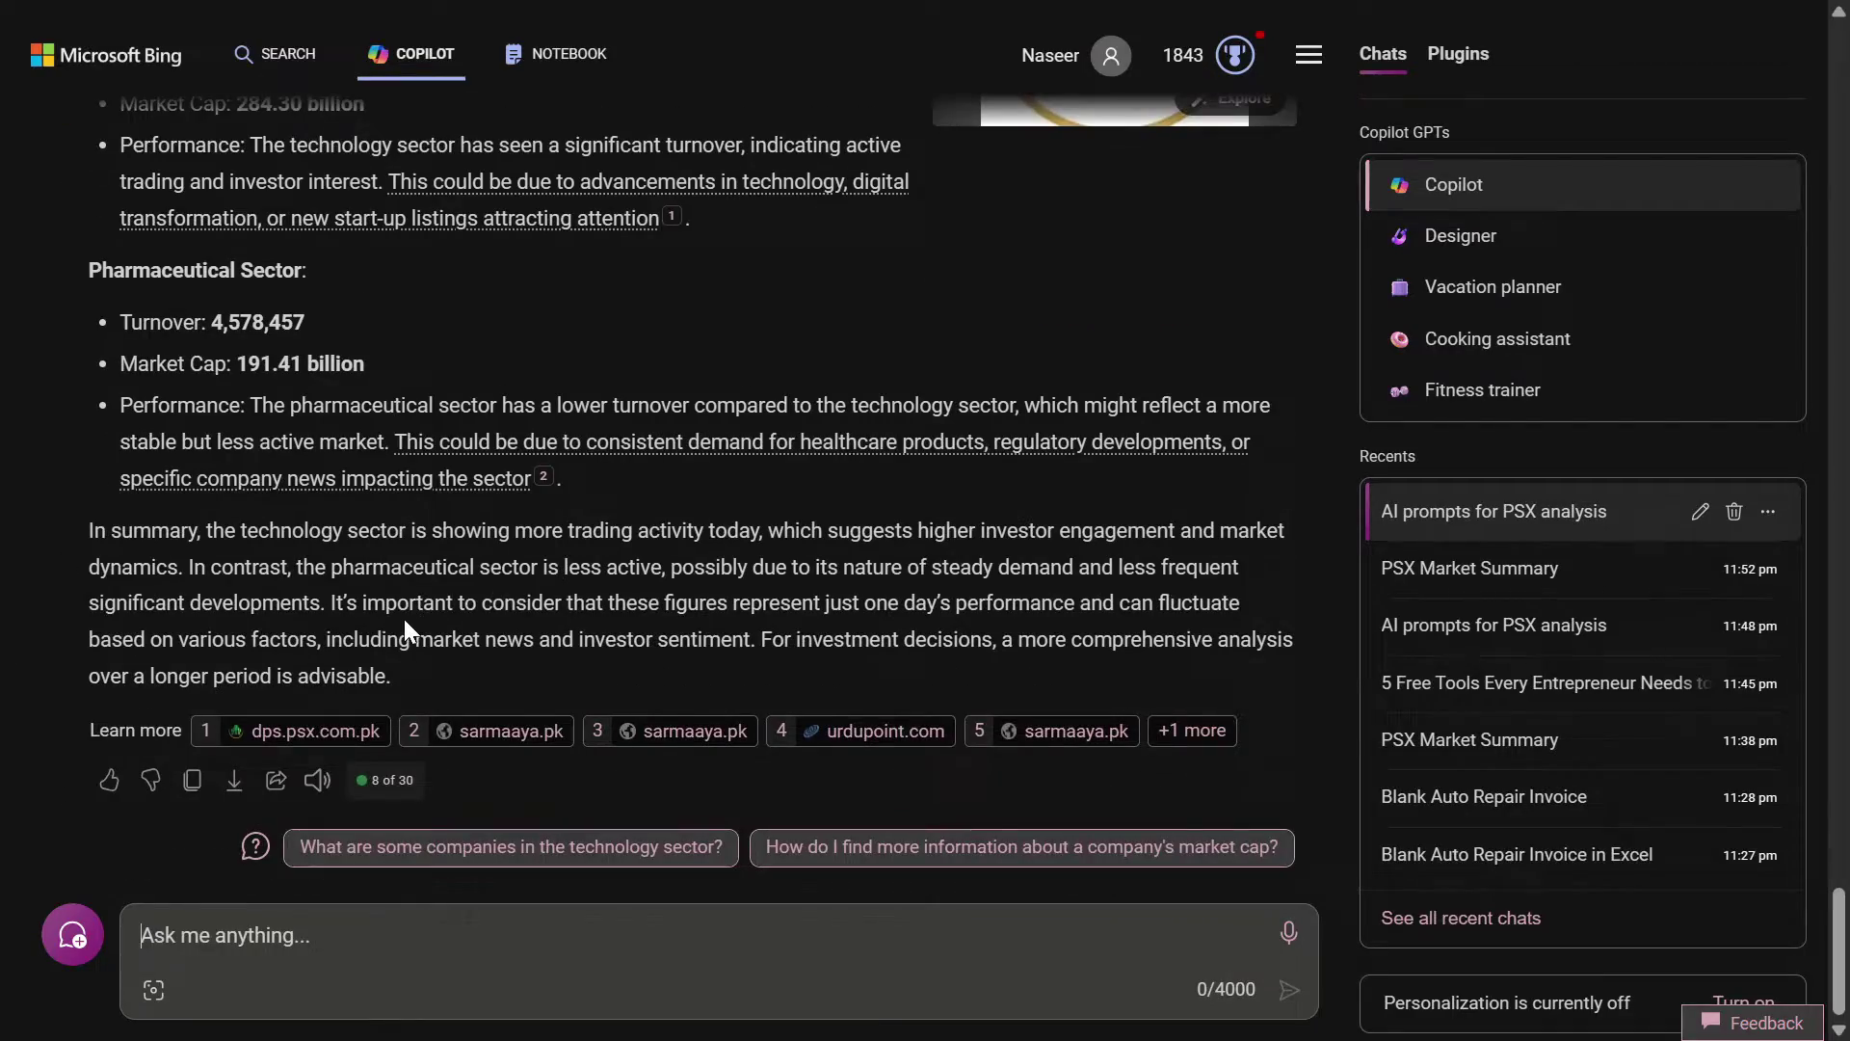
pyautogui.scroll(20, 403, 618)
pyautogui.scroll(15, 403, 618)
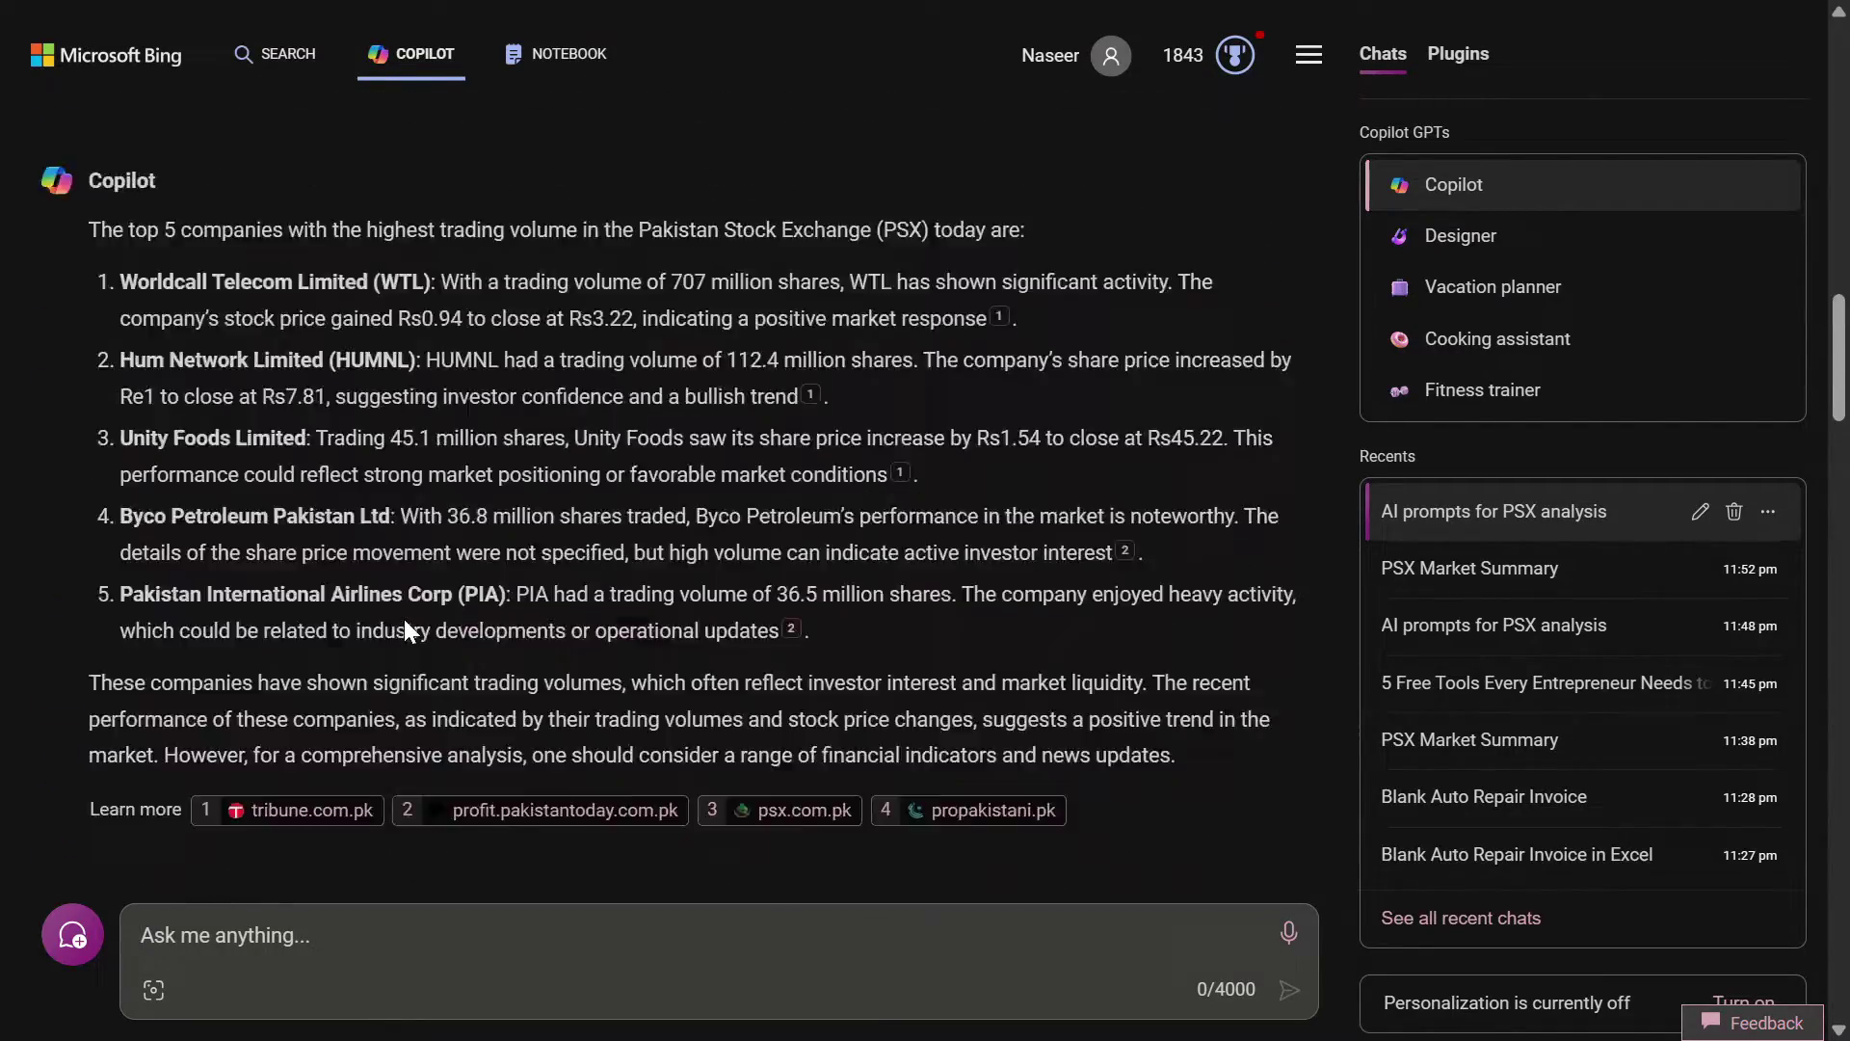
pyautogui.scroll(10, 405, 625)
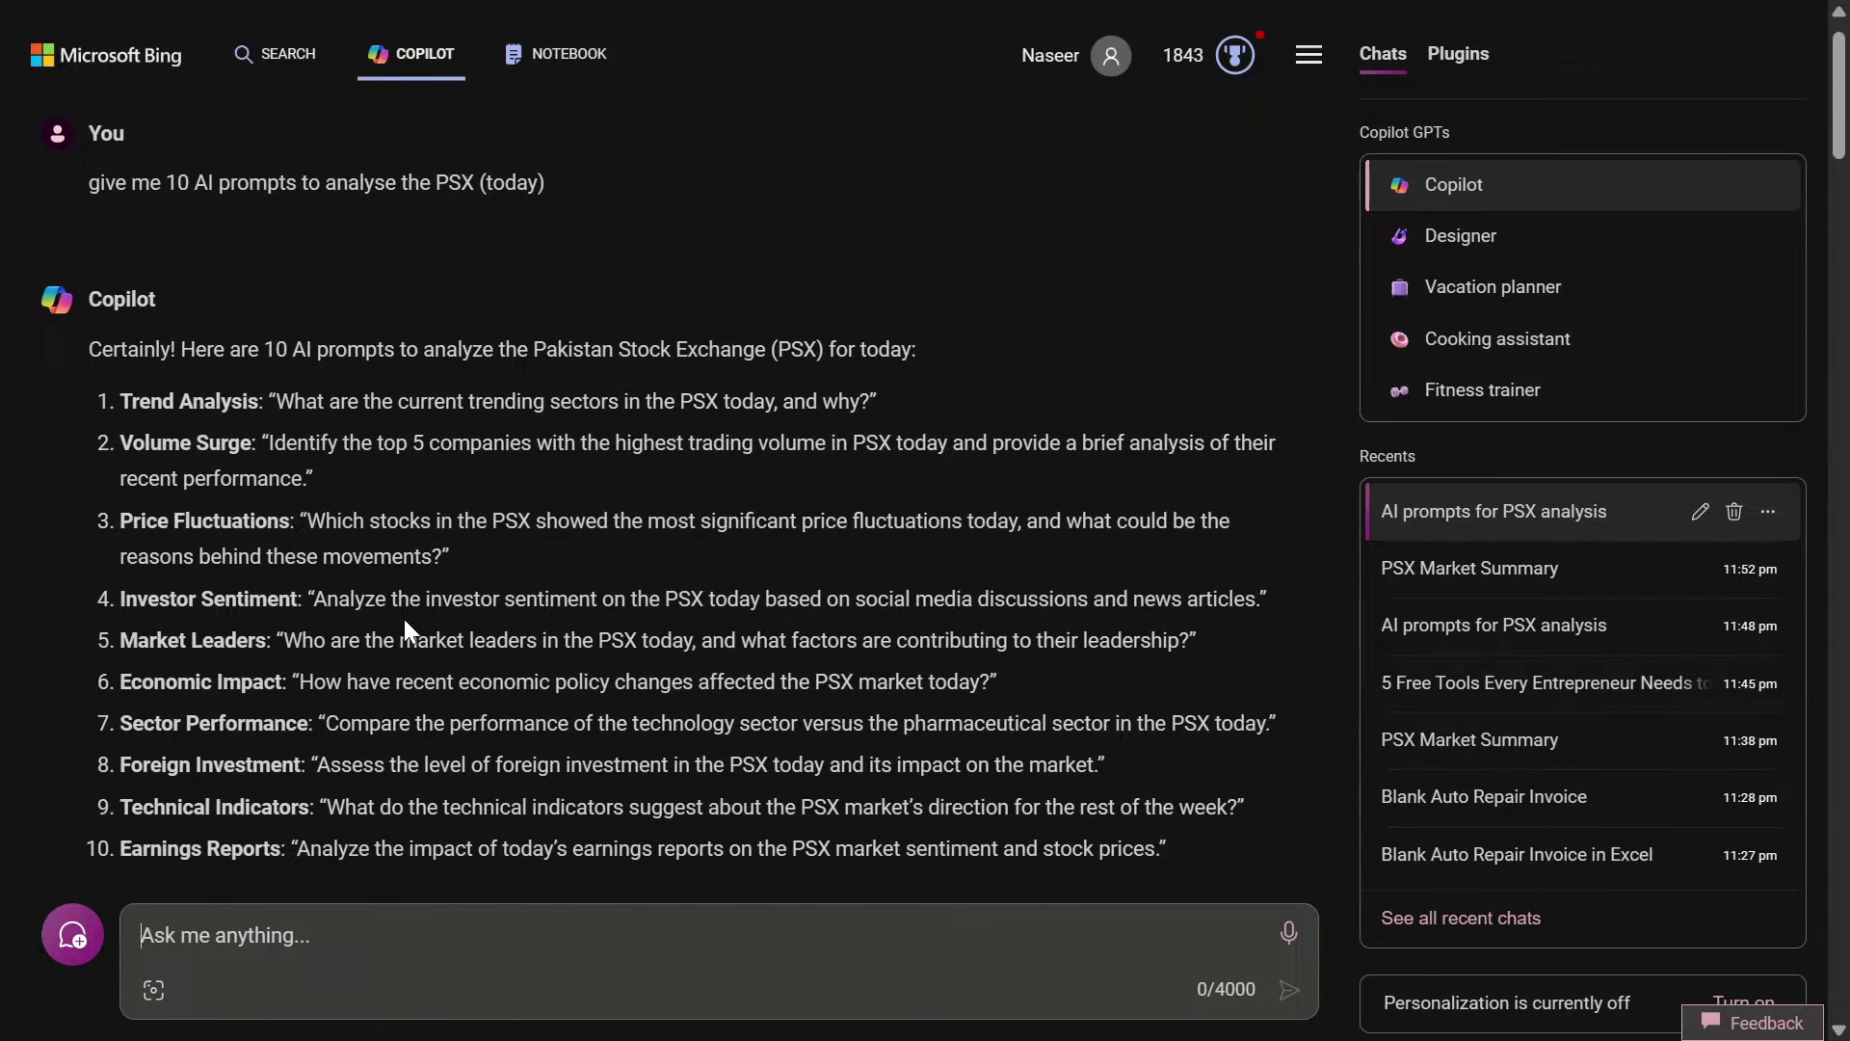
pyautogui.scroll(-2, 406, 620)
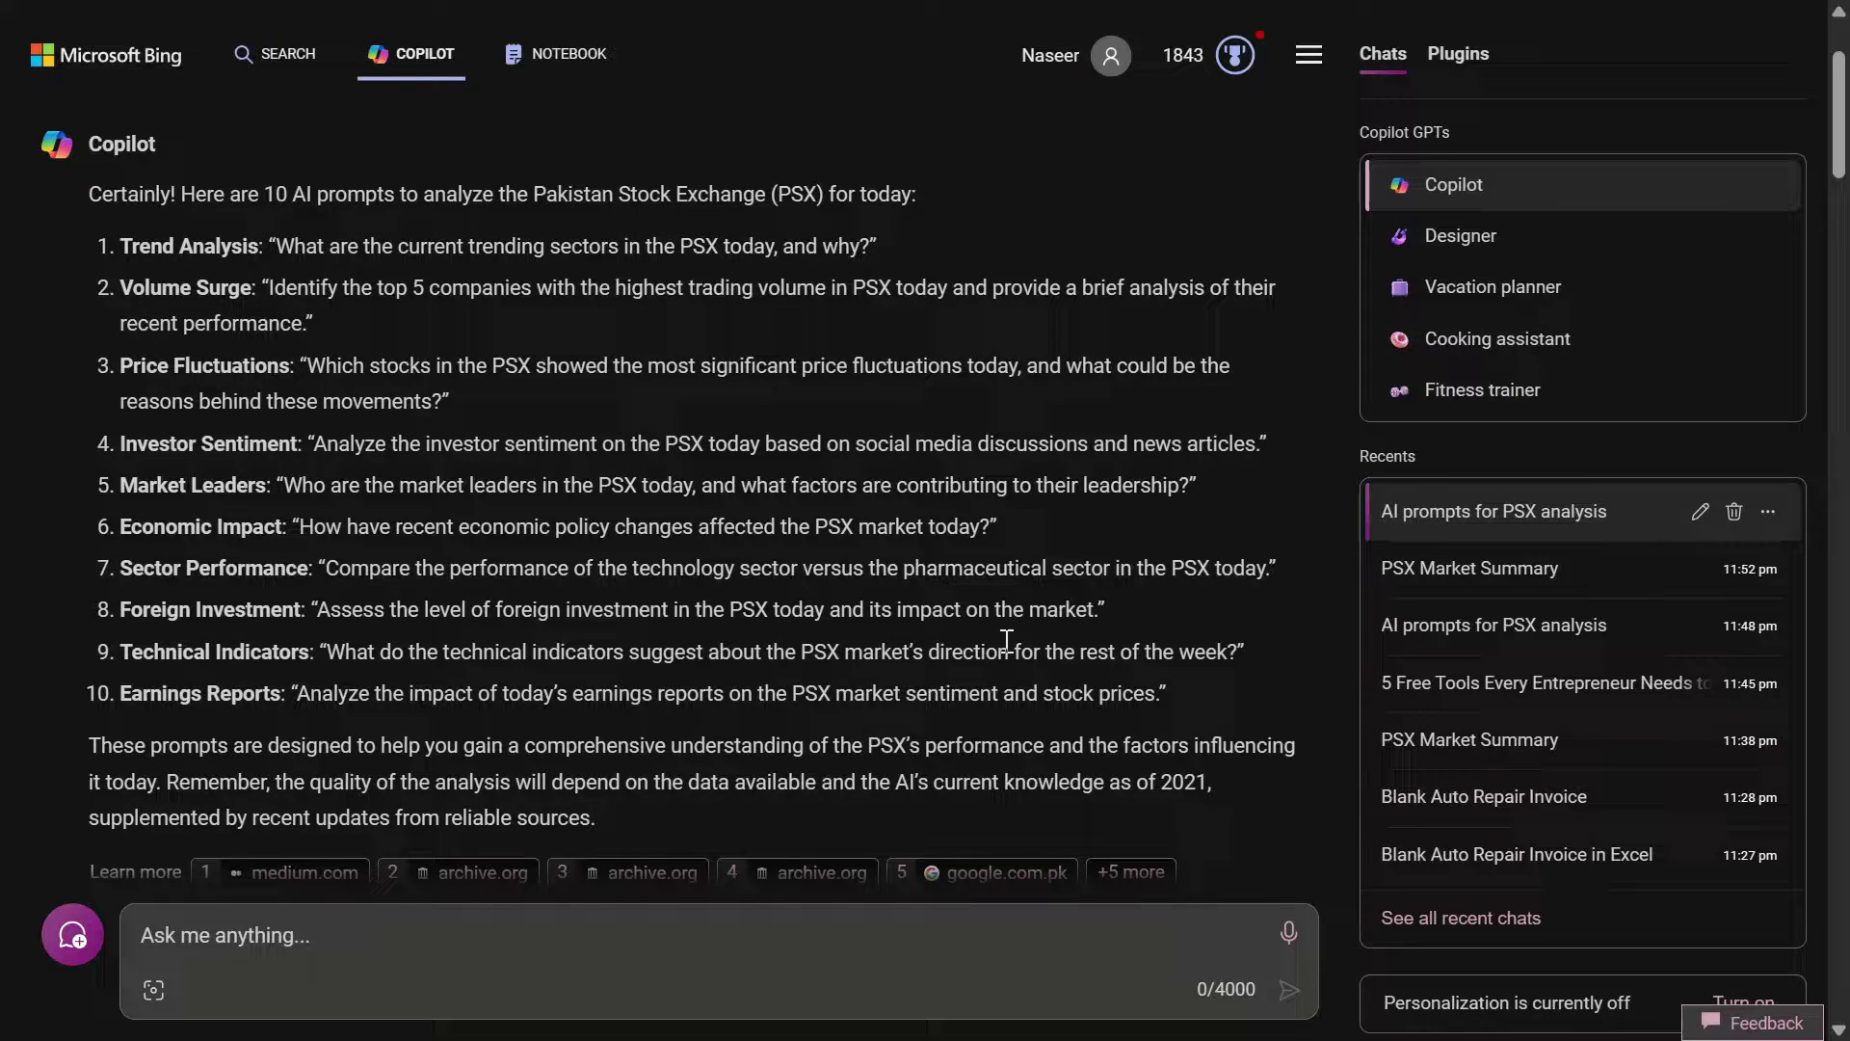
# Ask the Foreign Investment prompt about today's PSX foreign investment and its market impact
pyautogui.moveTo(318, 616); pyautogui.dragTo(1100, 613)
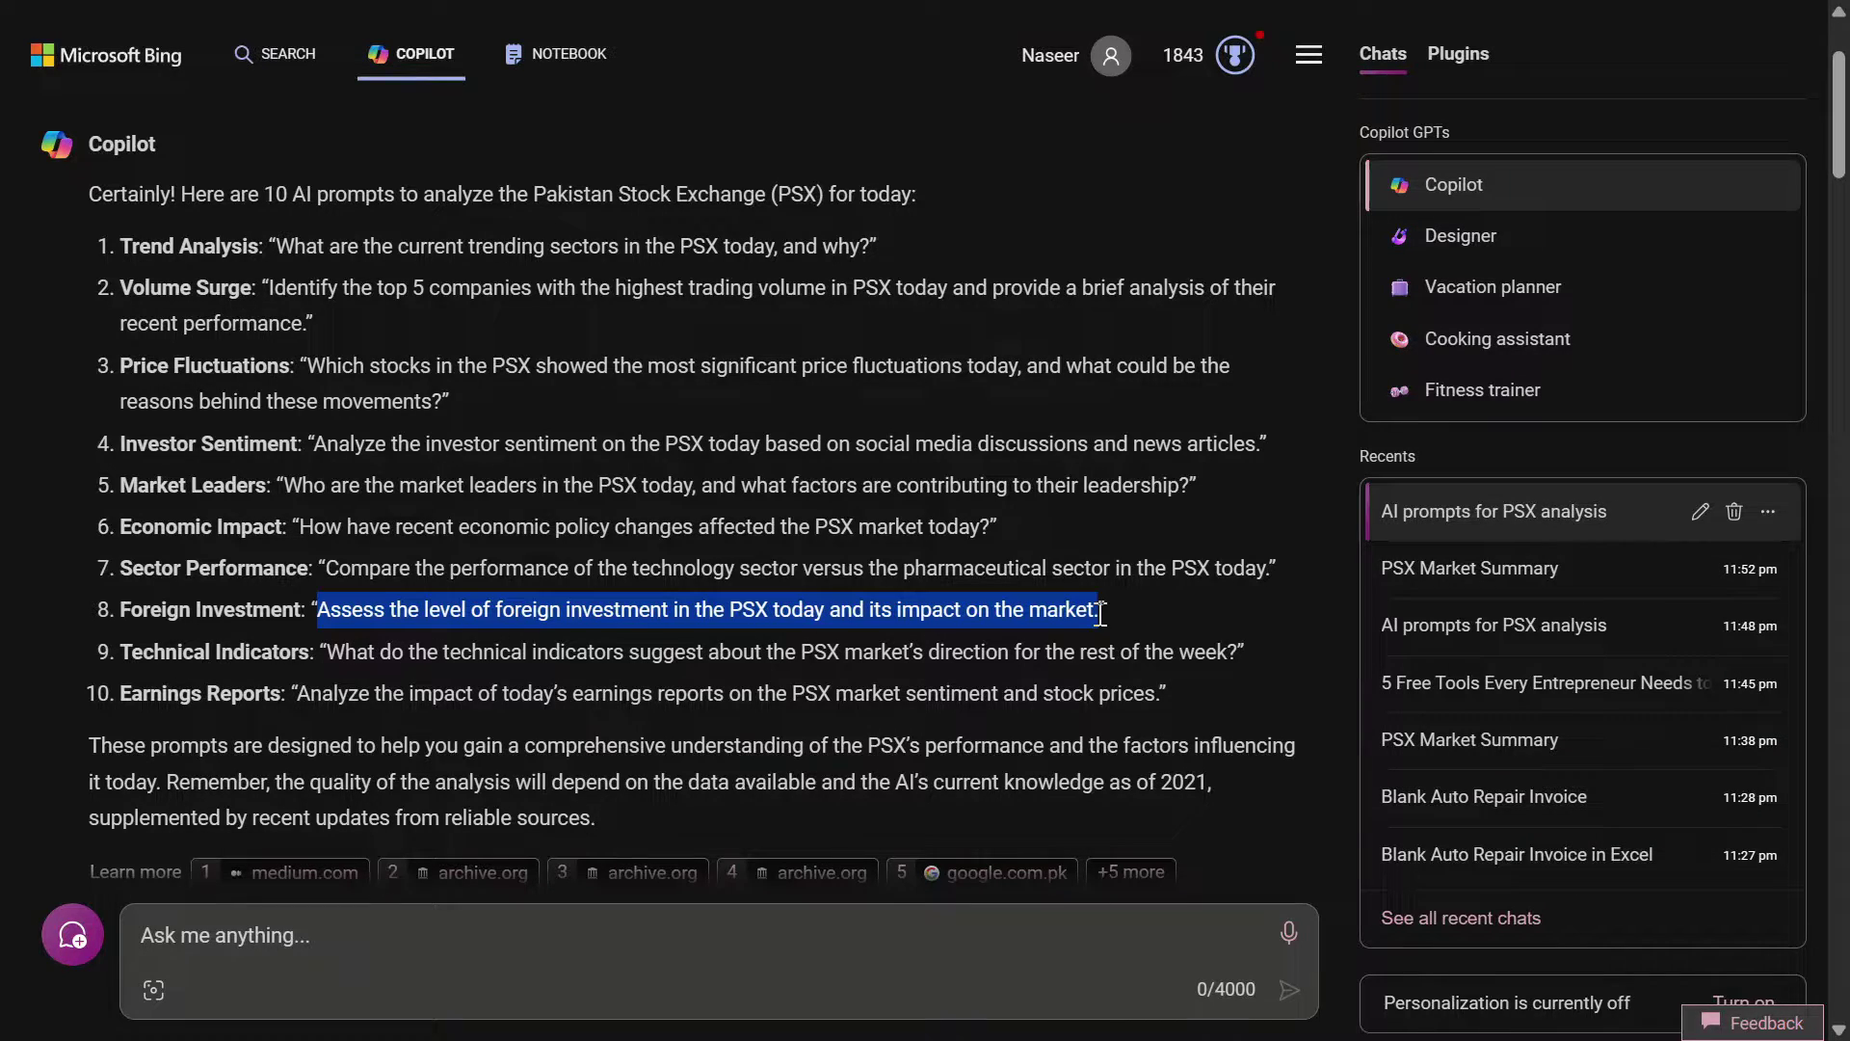
pyautogui.rightClick(1042, 615)
pyautogui.click(1099, 363)
pyautogui.scroll(-15, 1021, 501)
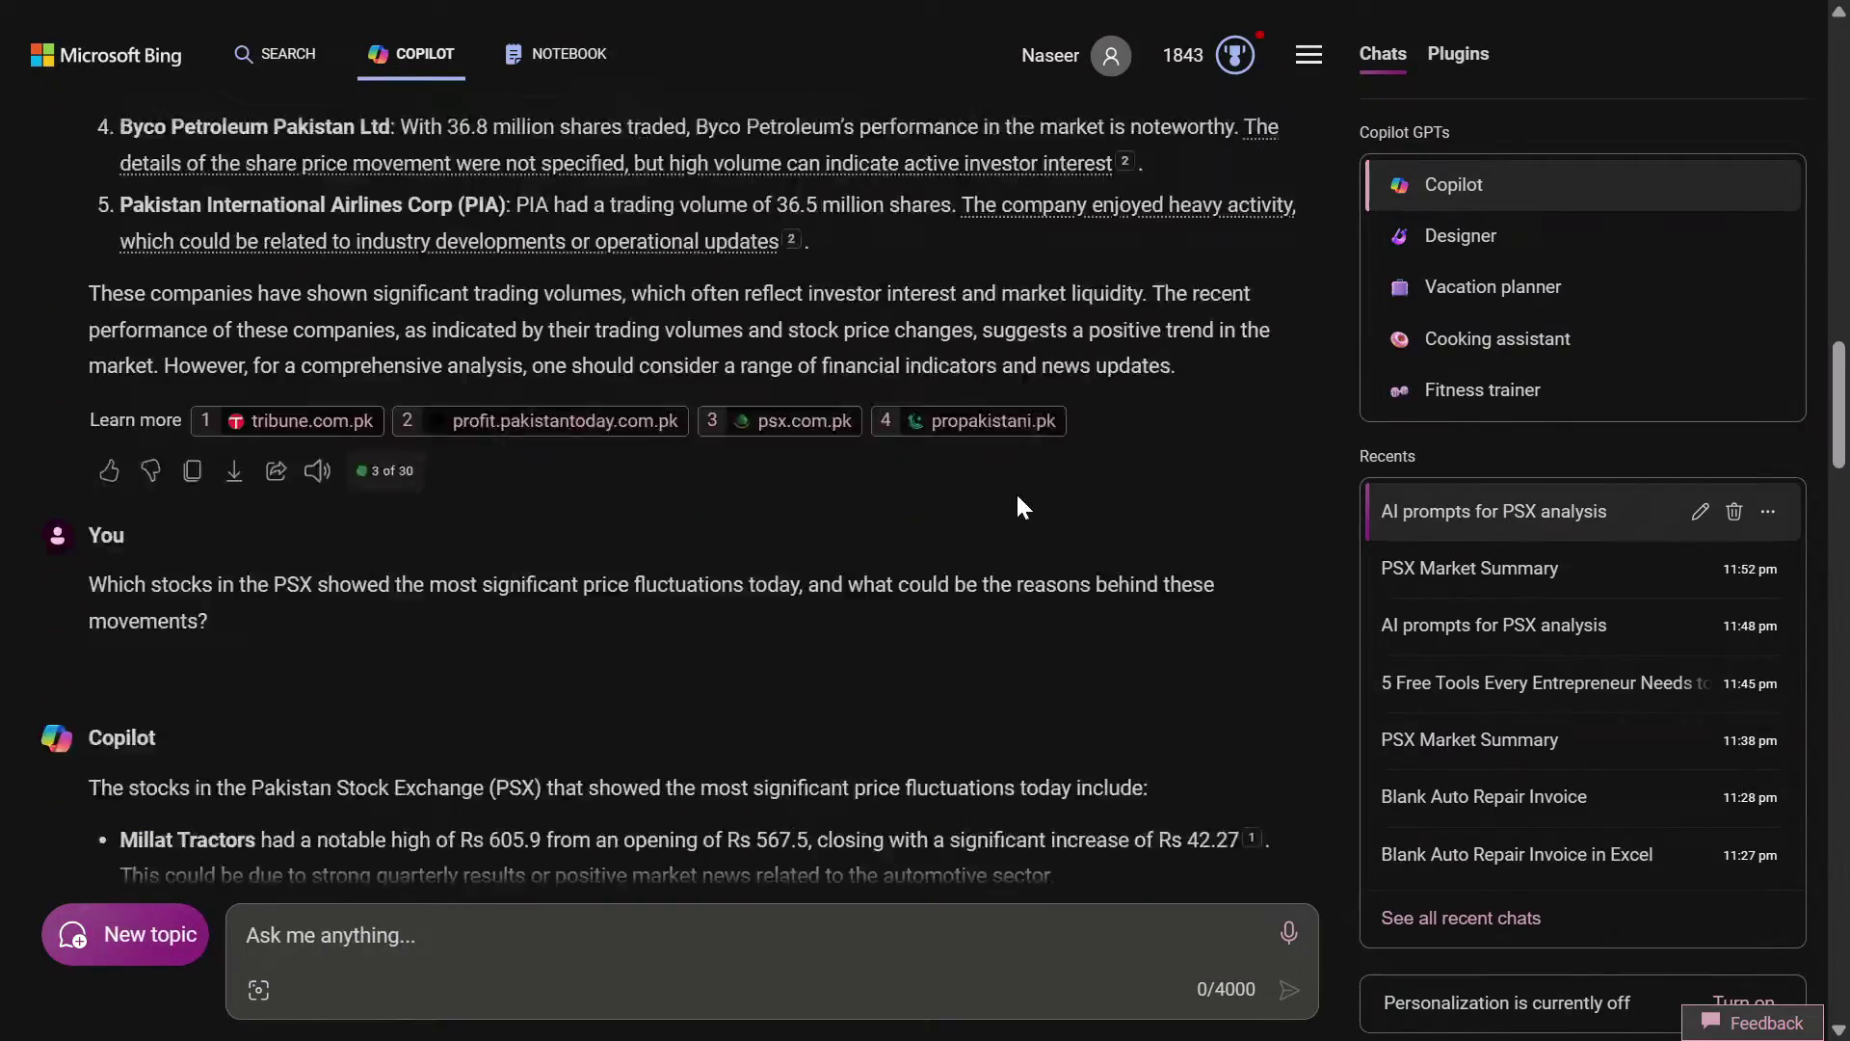
pyautogui.scroll(-15, 1017, 501)
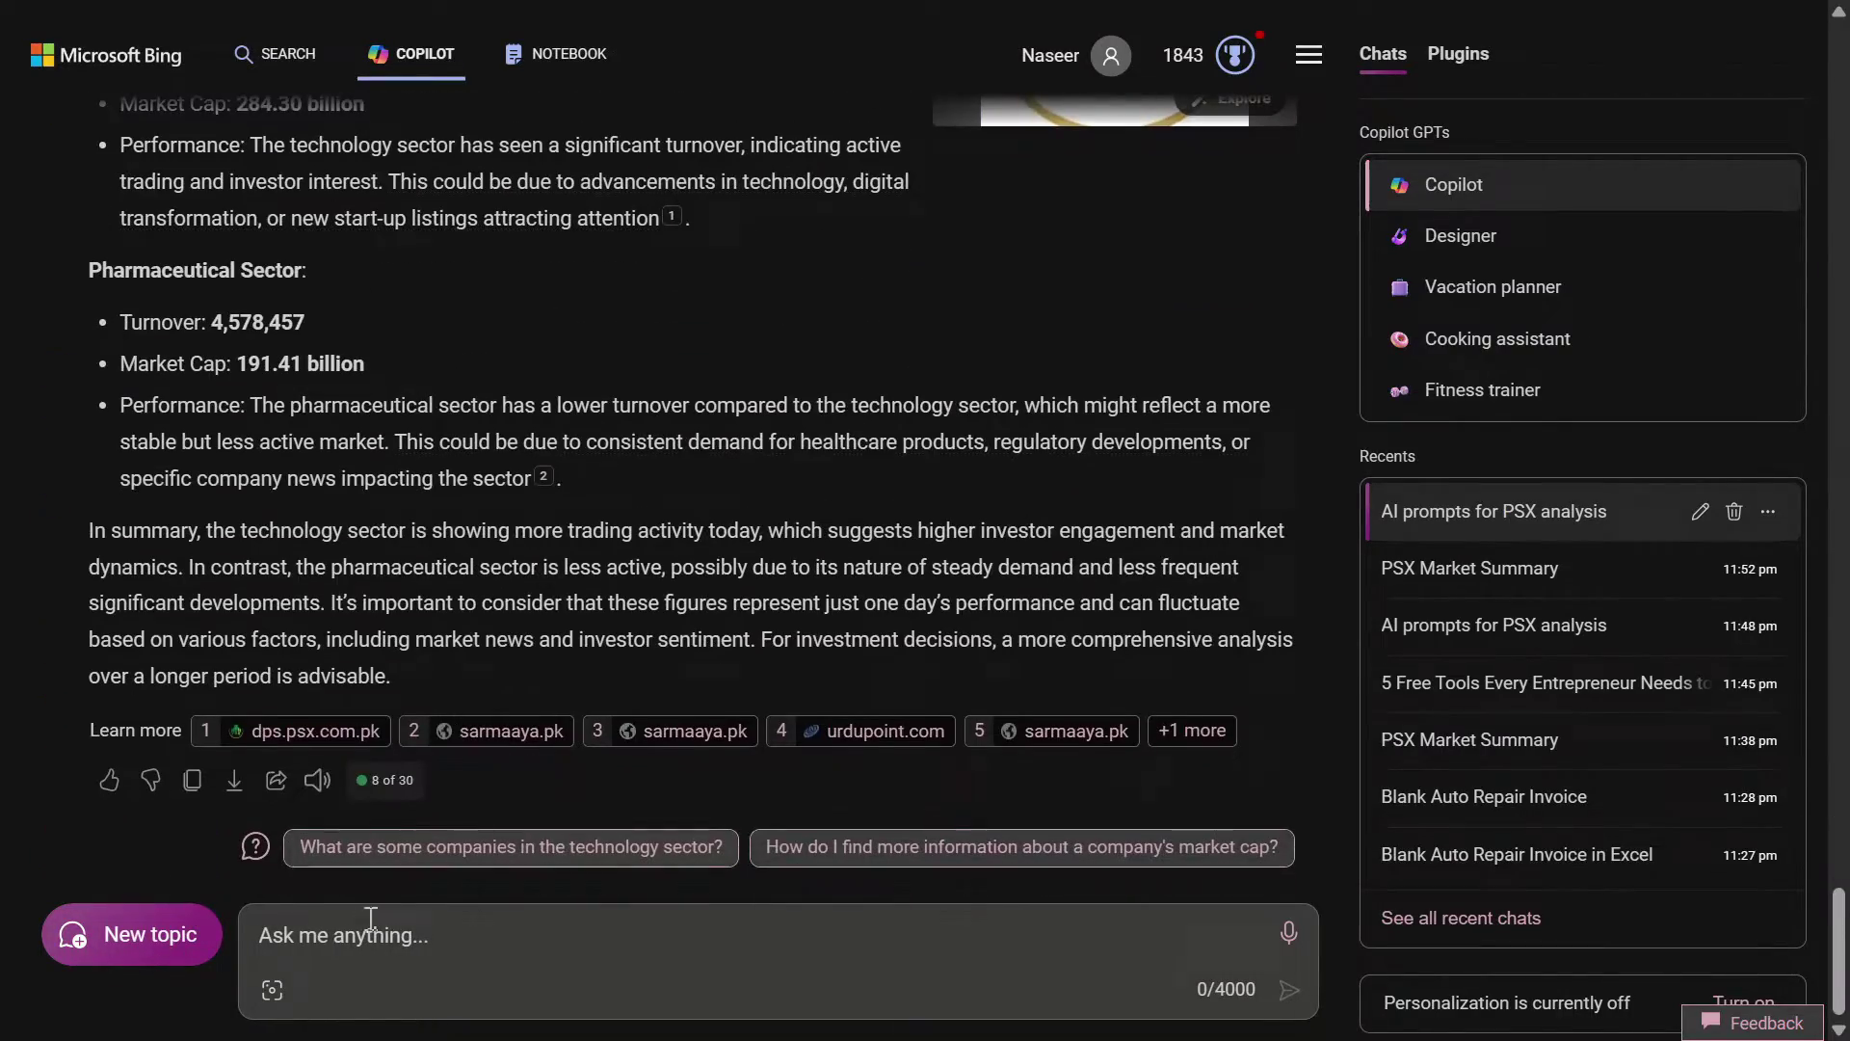
pyautogui.rightClick(355, 950)
pyautogui.click(528, 636)
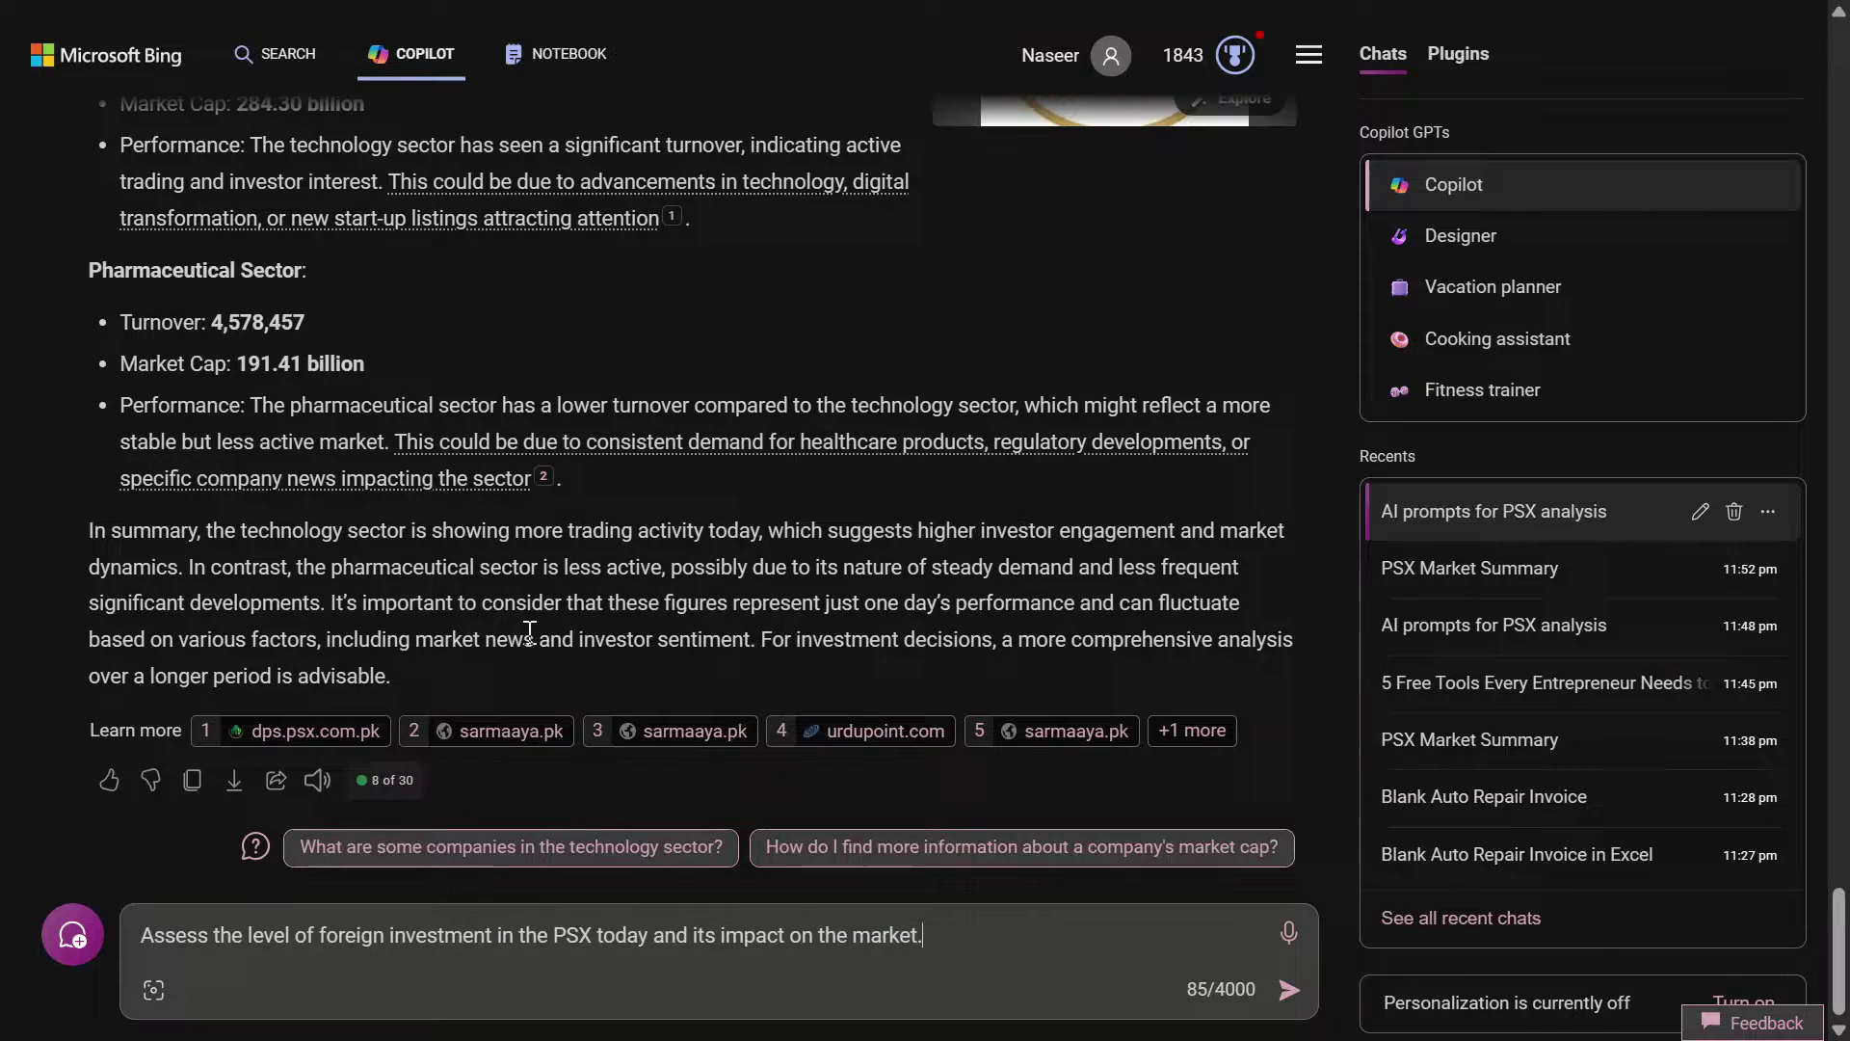
pyautogui.click(1289, 990)
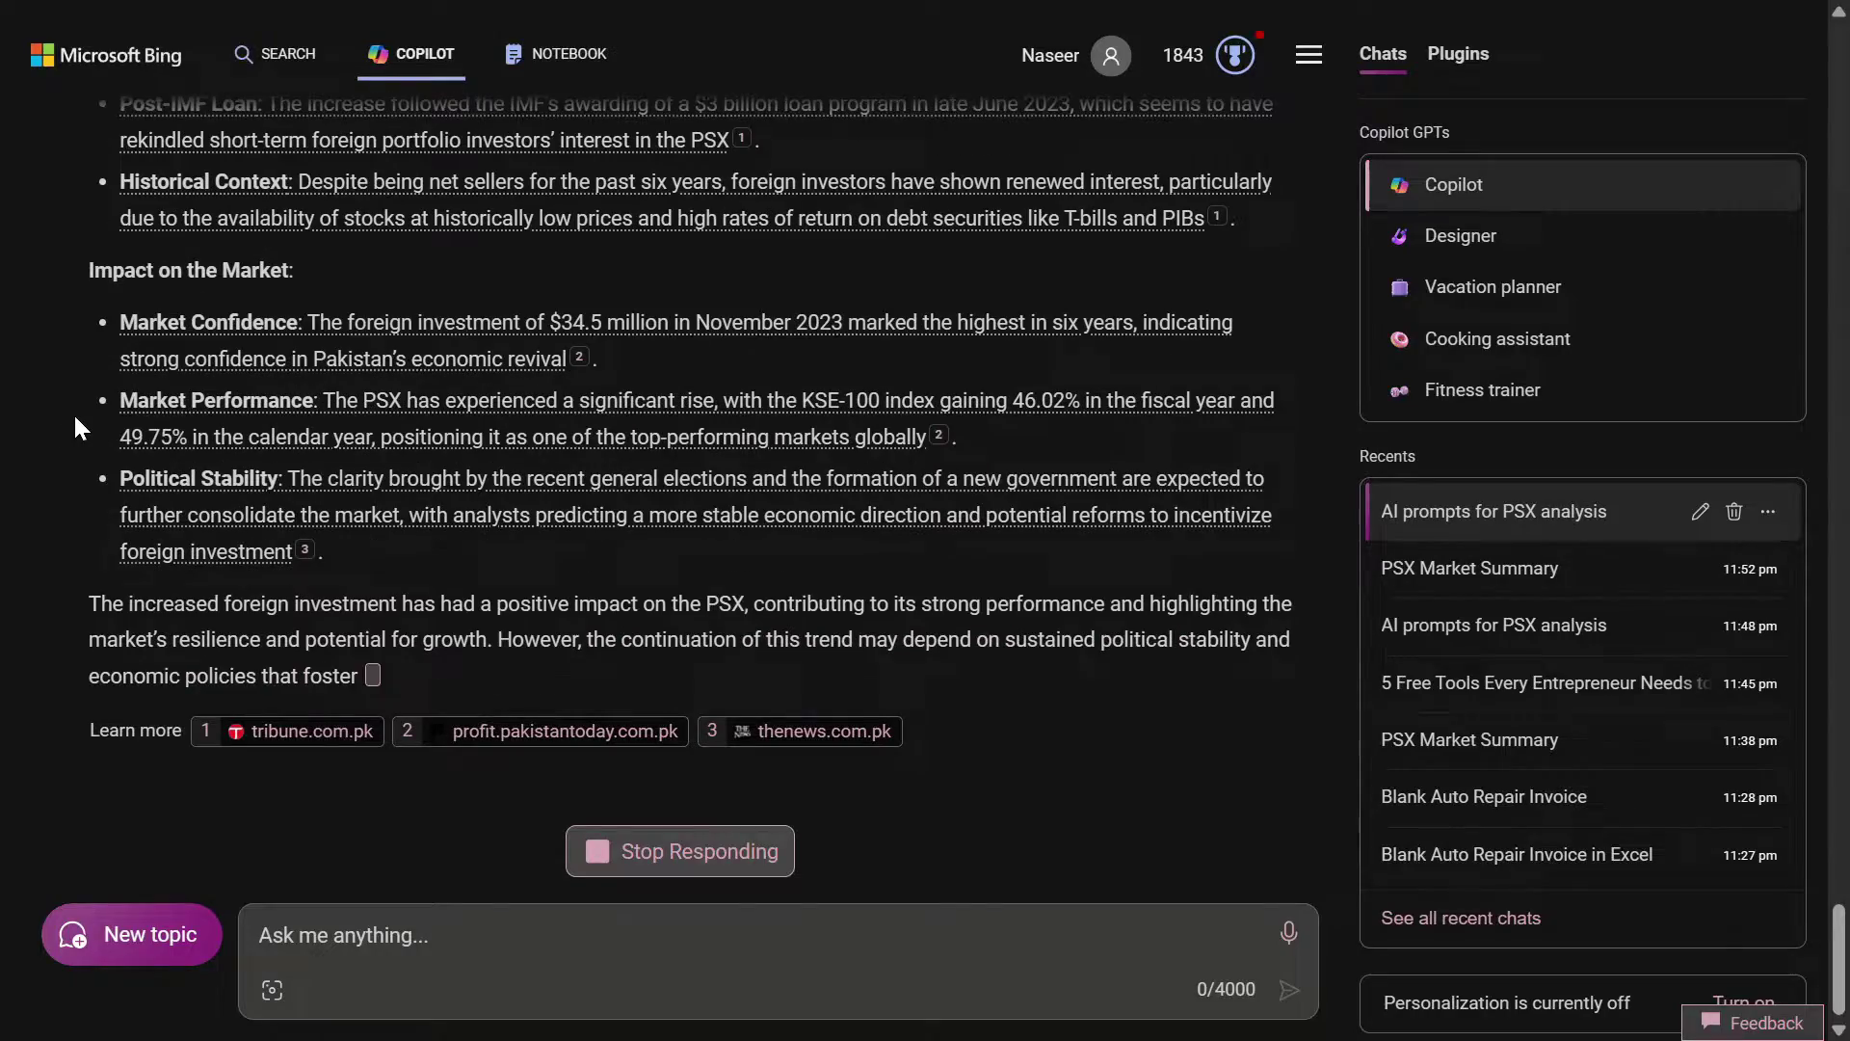
# Scroll through the answer citing the $34.5 million November 2023 inflow and 46.02% KSE-100 gain
pyautogui.scroll(15, 96, 422)
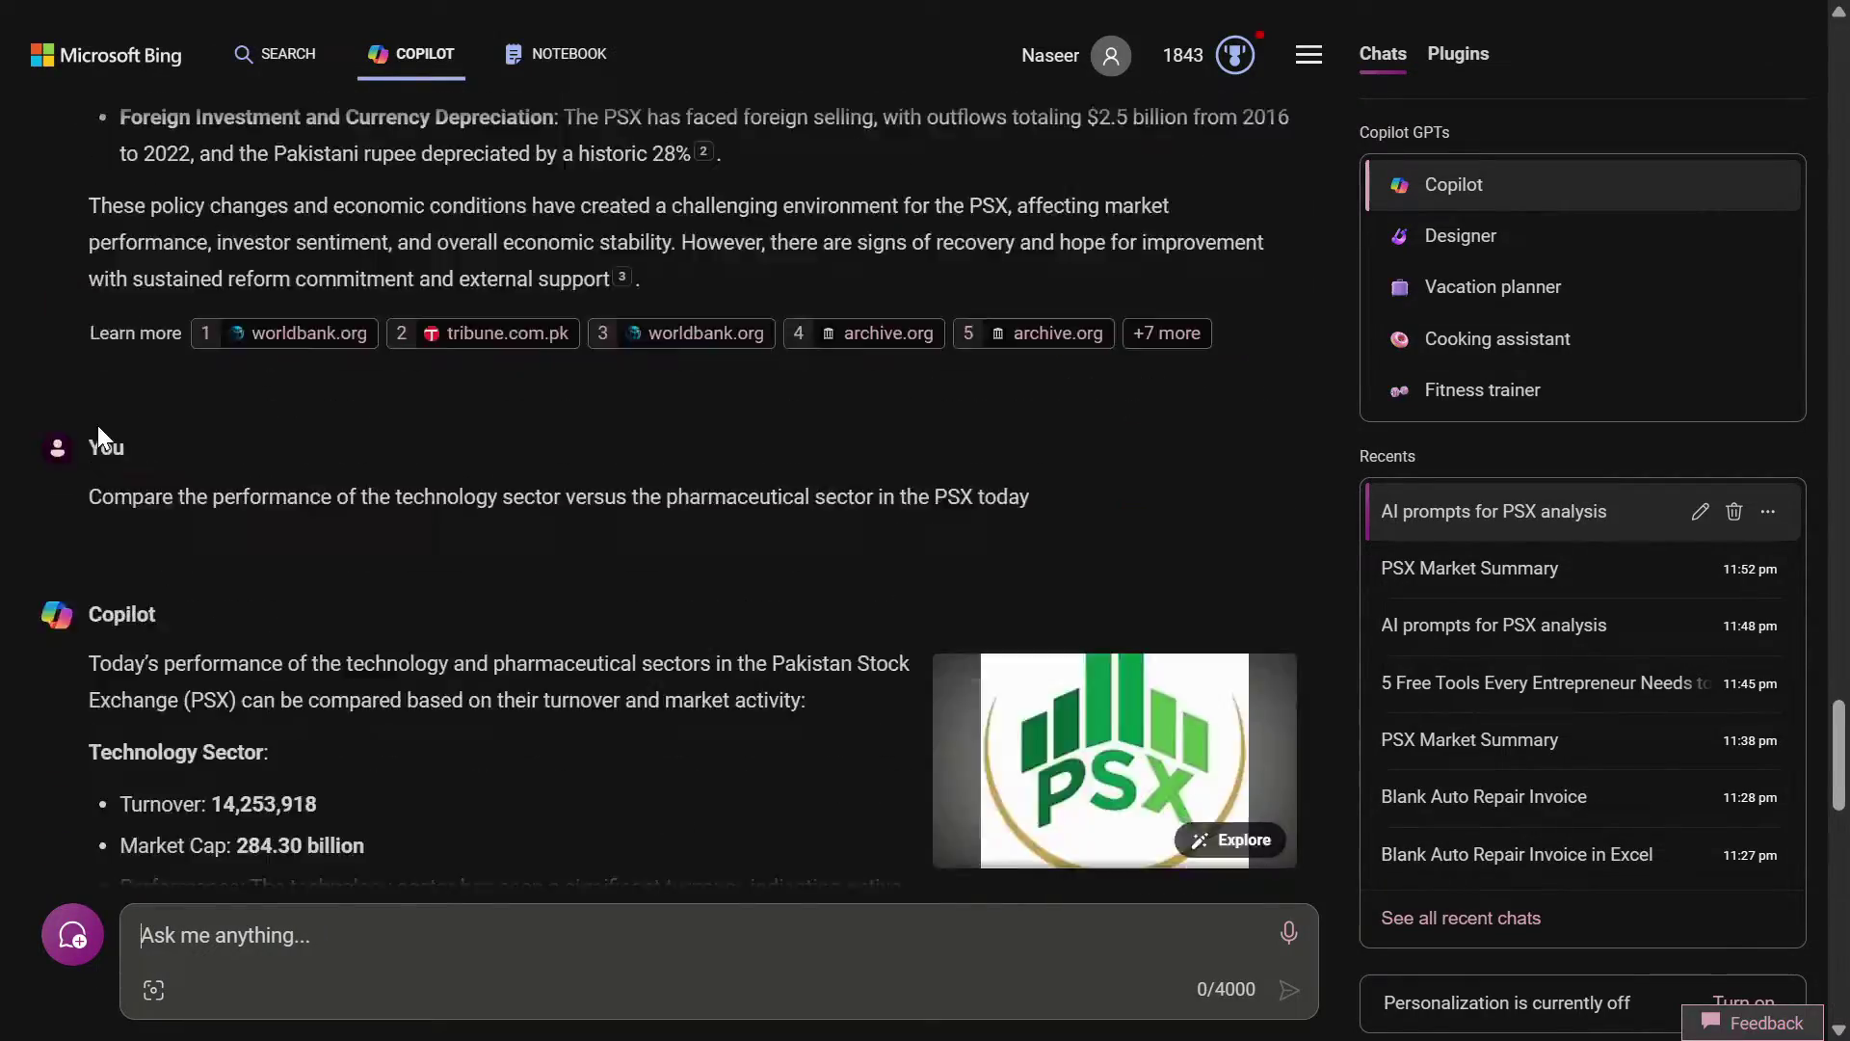
pyautogui.scroll(15, 97, 422)
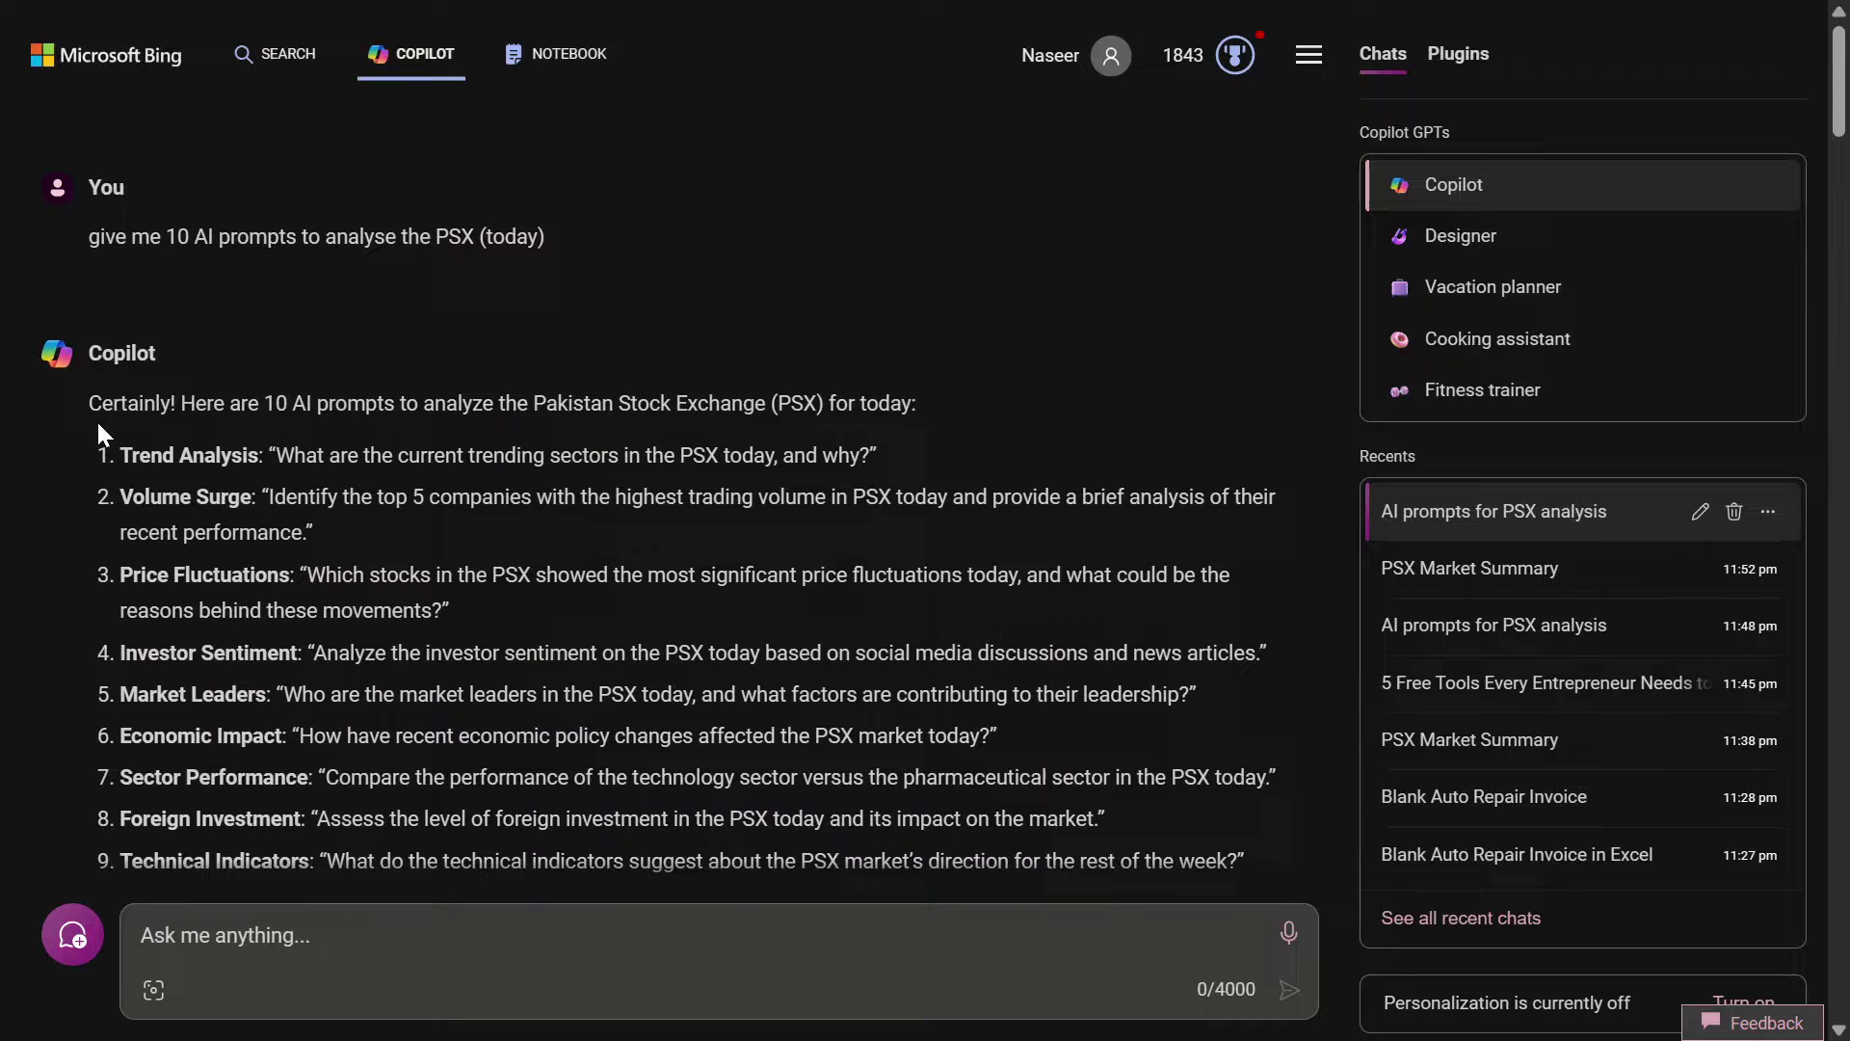
pyautogui.scroll(-5, 97, 422)
pyautogui.scroll(-1, 96, 425)
pyautogui.scroll(2, 96, 426)
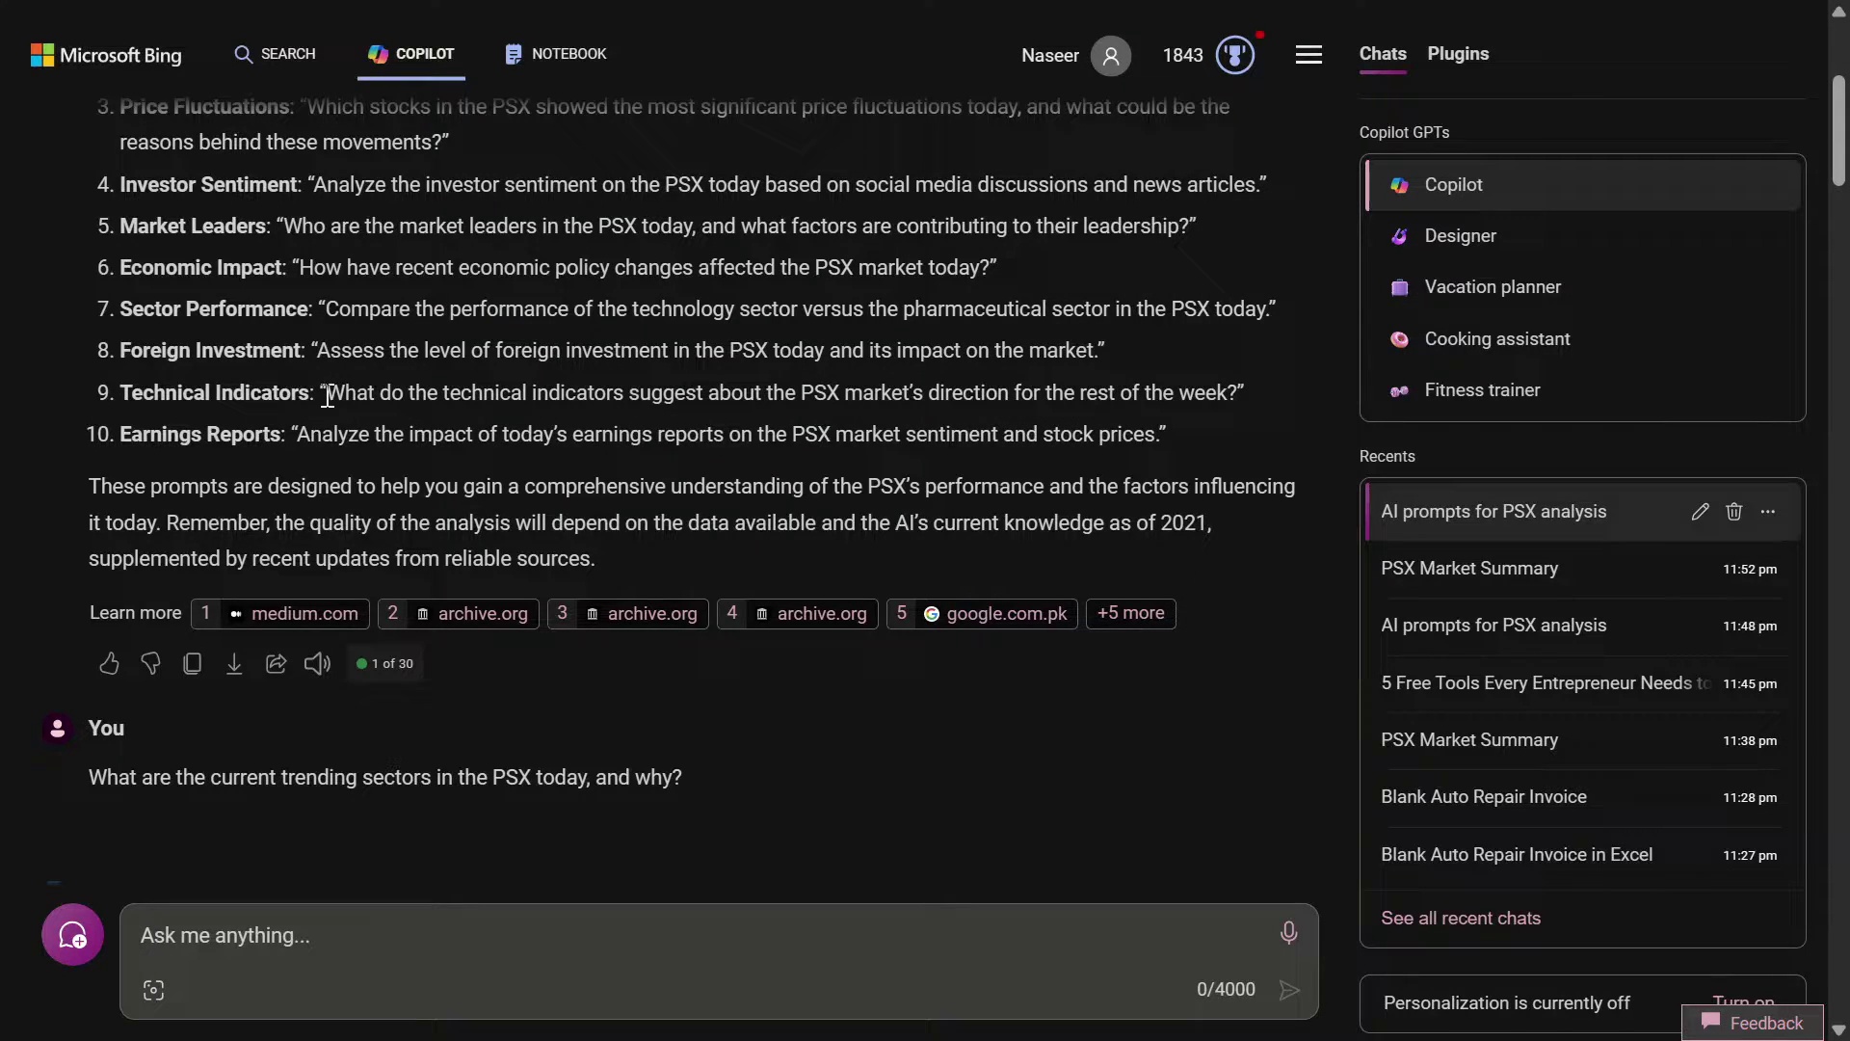
# Copy prompt 9's technical indicators question into the Ask box and submit it to Copilot
pyautogui.moveTo(327, 394); pyautogui.dragTo(1239, 397)
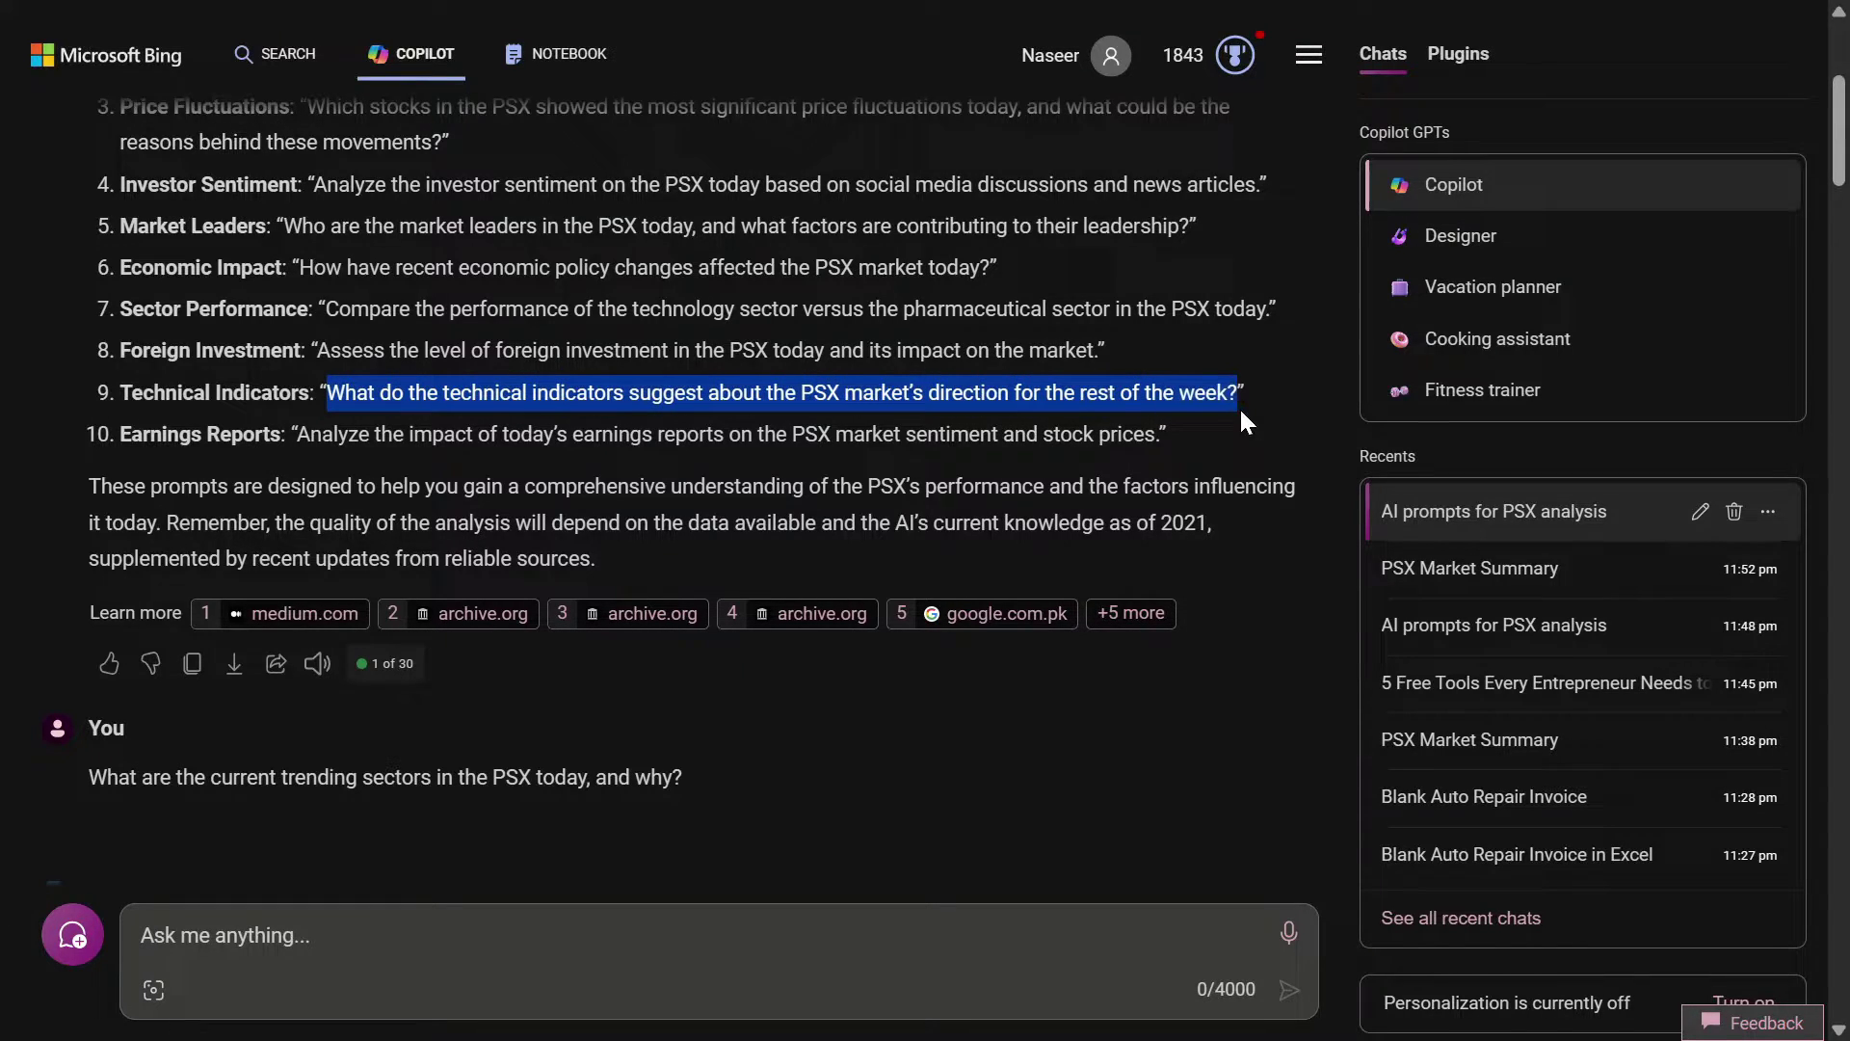
pyautogui.rightClick(1199, 391)
pyautogui.click(607, 369)
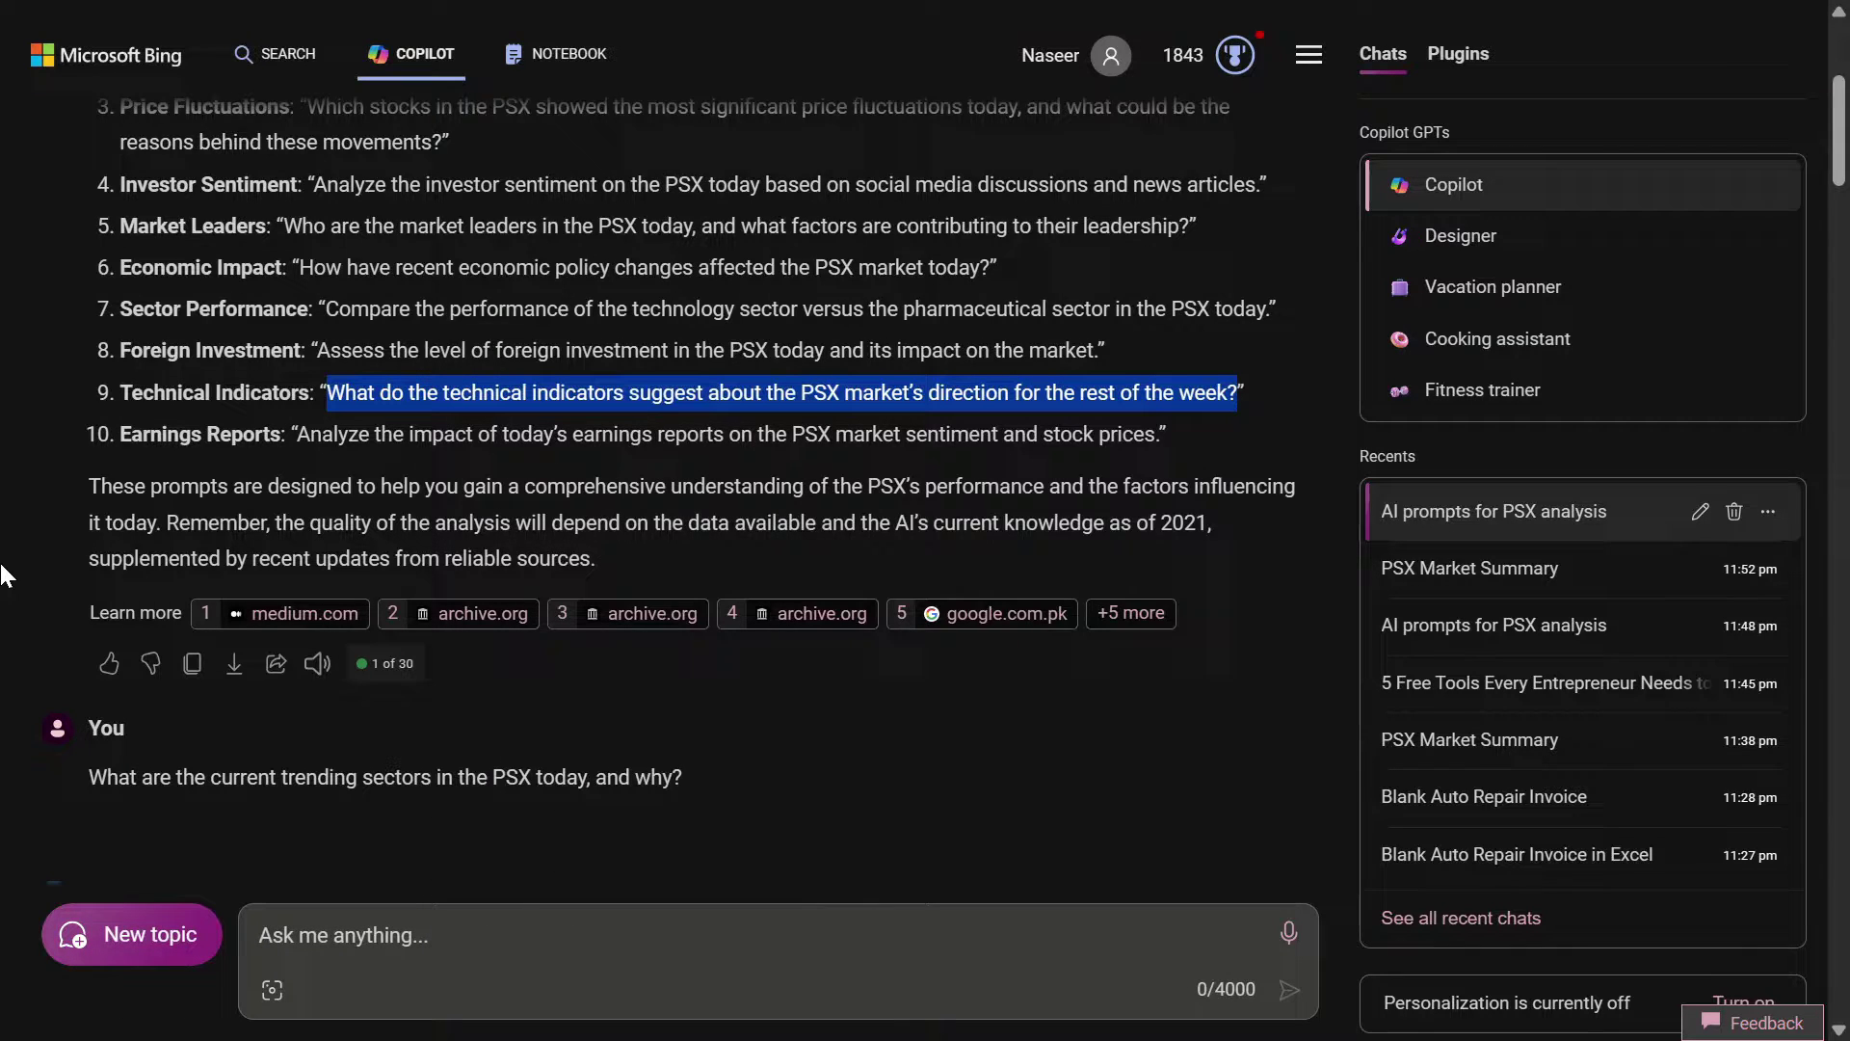
pyautogui.scroll(-5, 338, 867)
pyautogui.rightClick(412, 950)
pyautogui.click(520, 613)
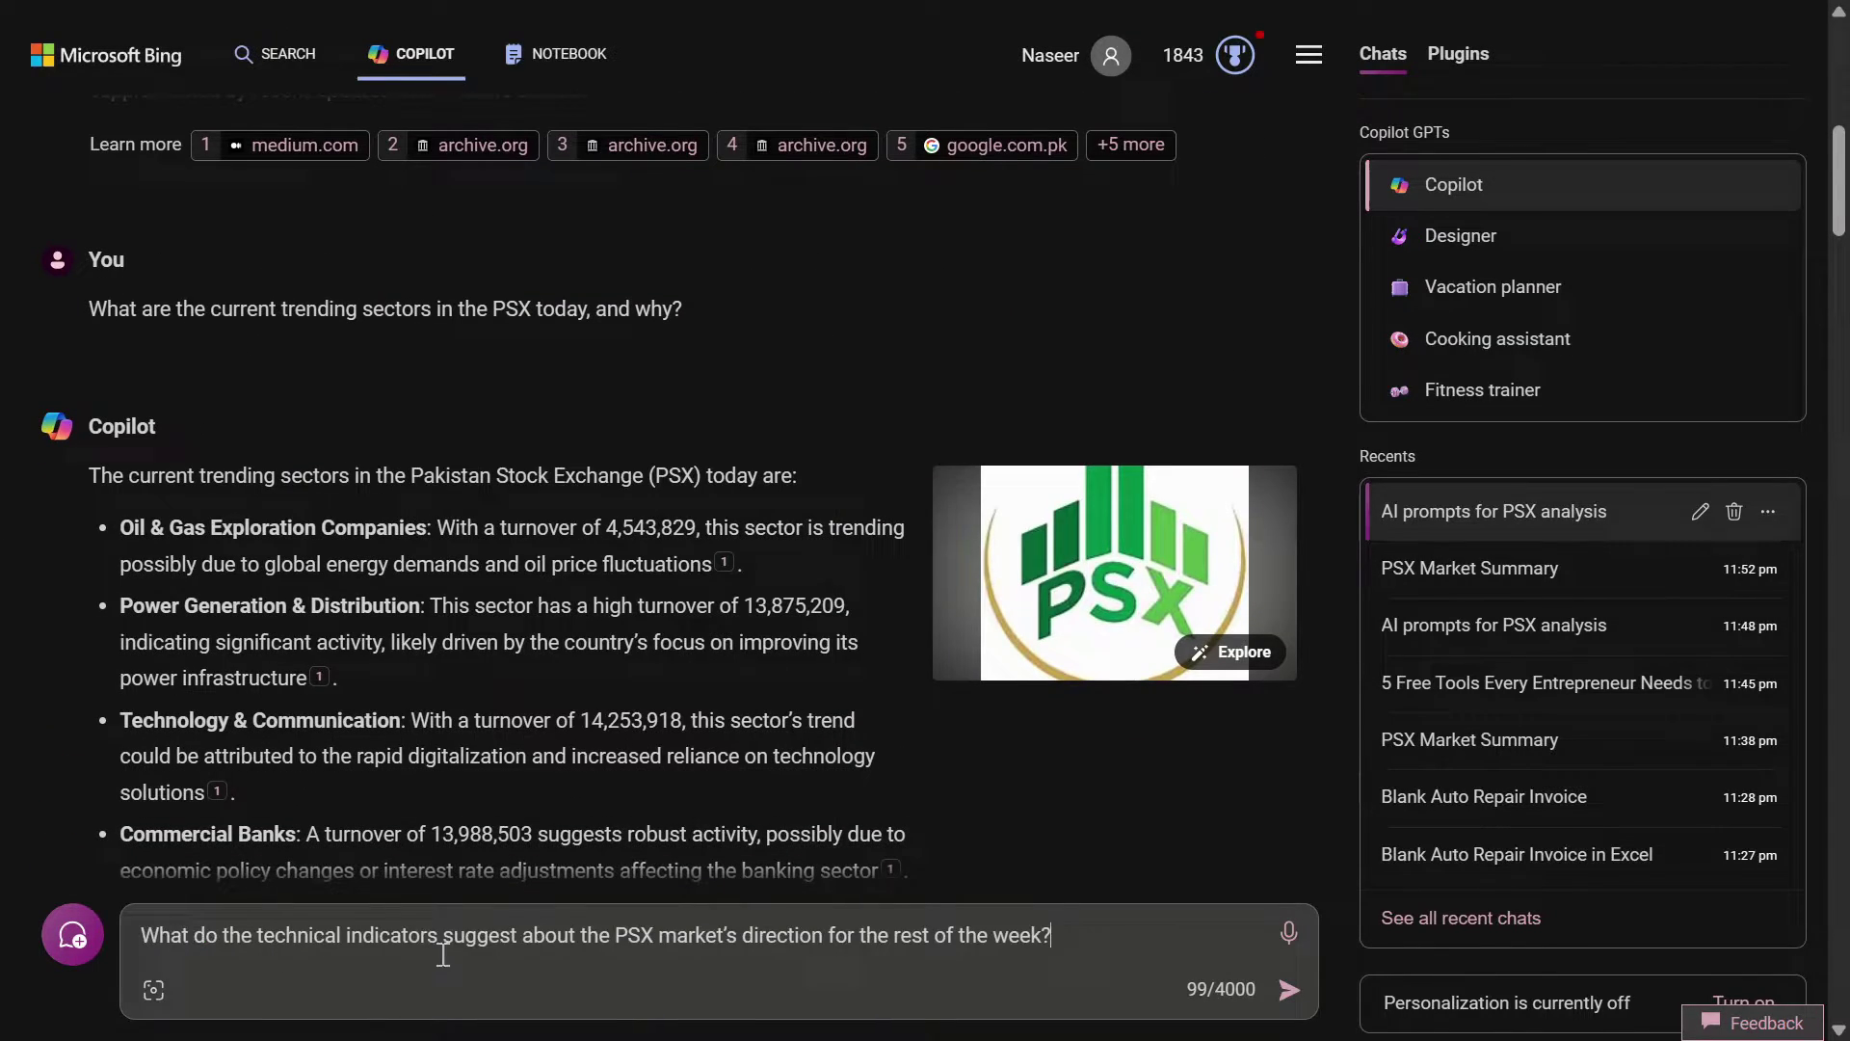
pyautogui.click(1289, 990)
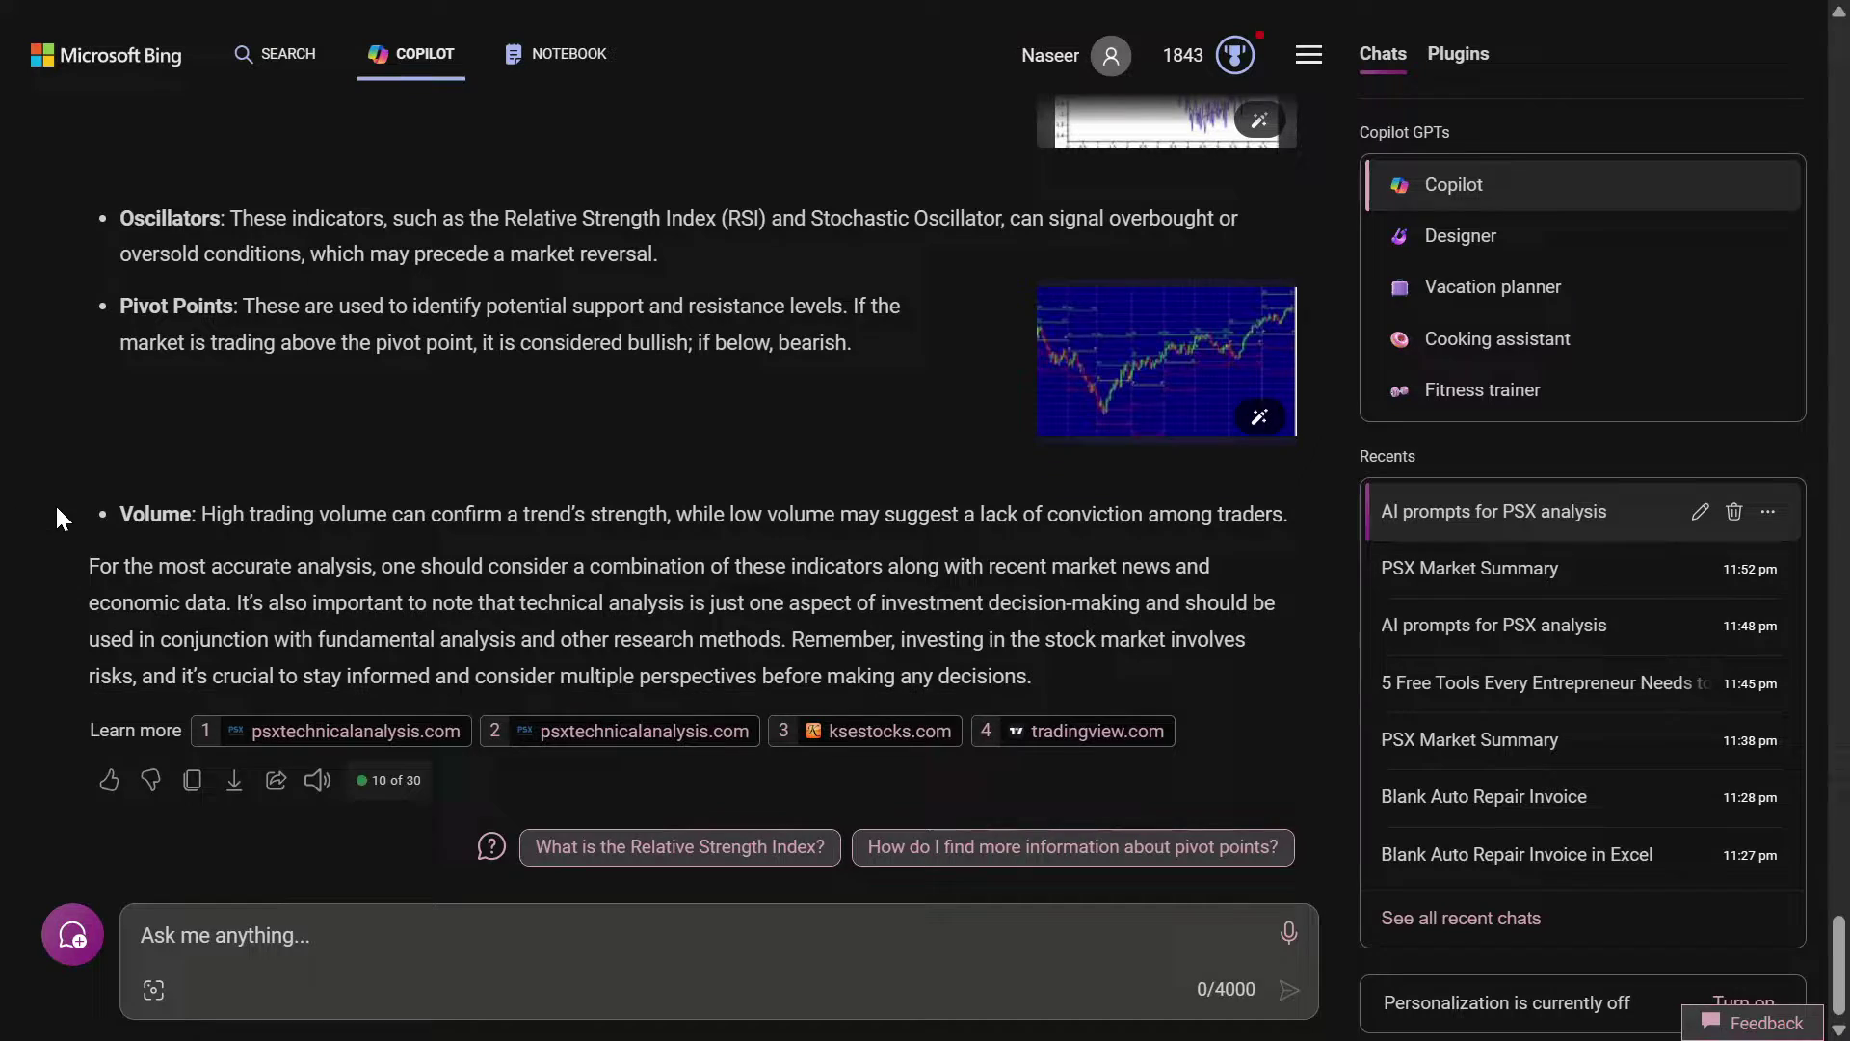
# Scroll through Copilot's mixed-outlook answer on this week's PSX technical indicators
pyautogui.scroll(5, 55, 508)
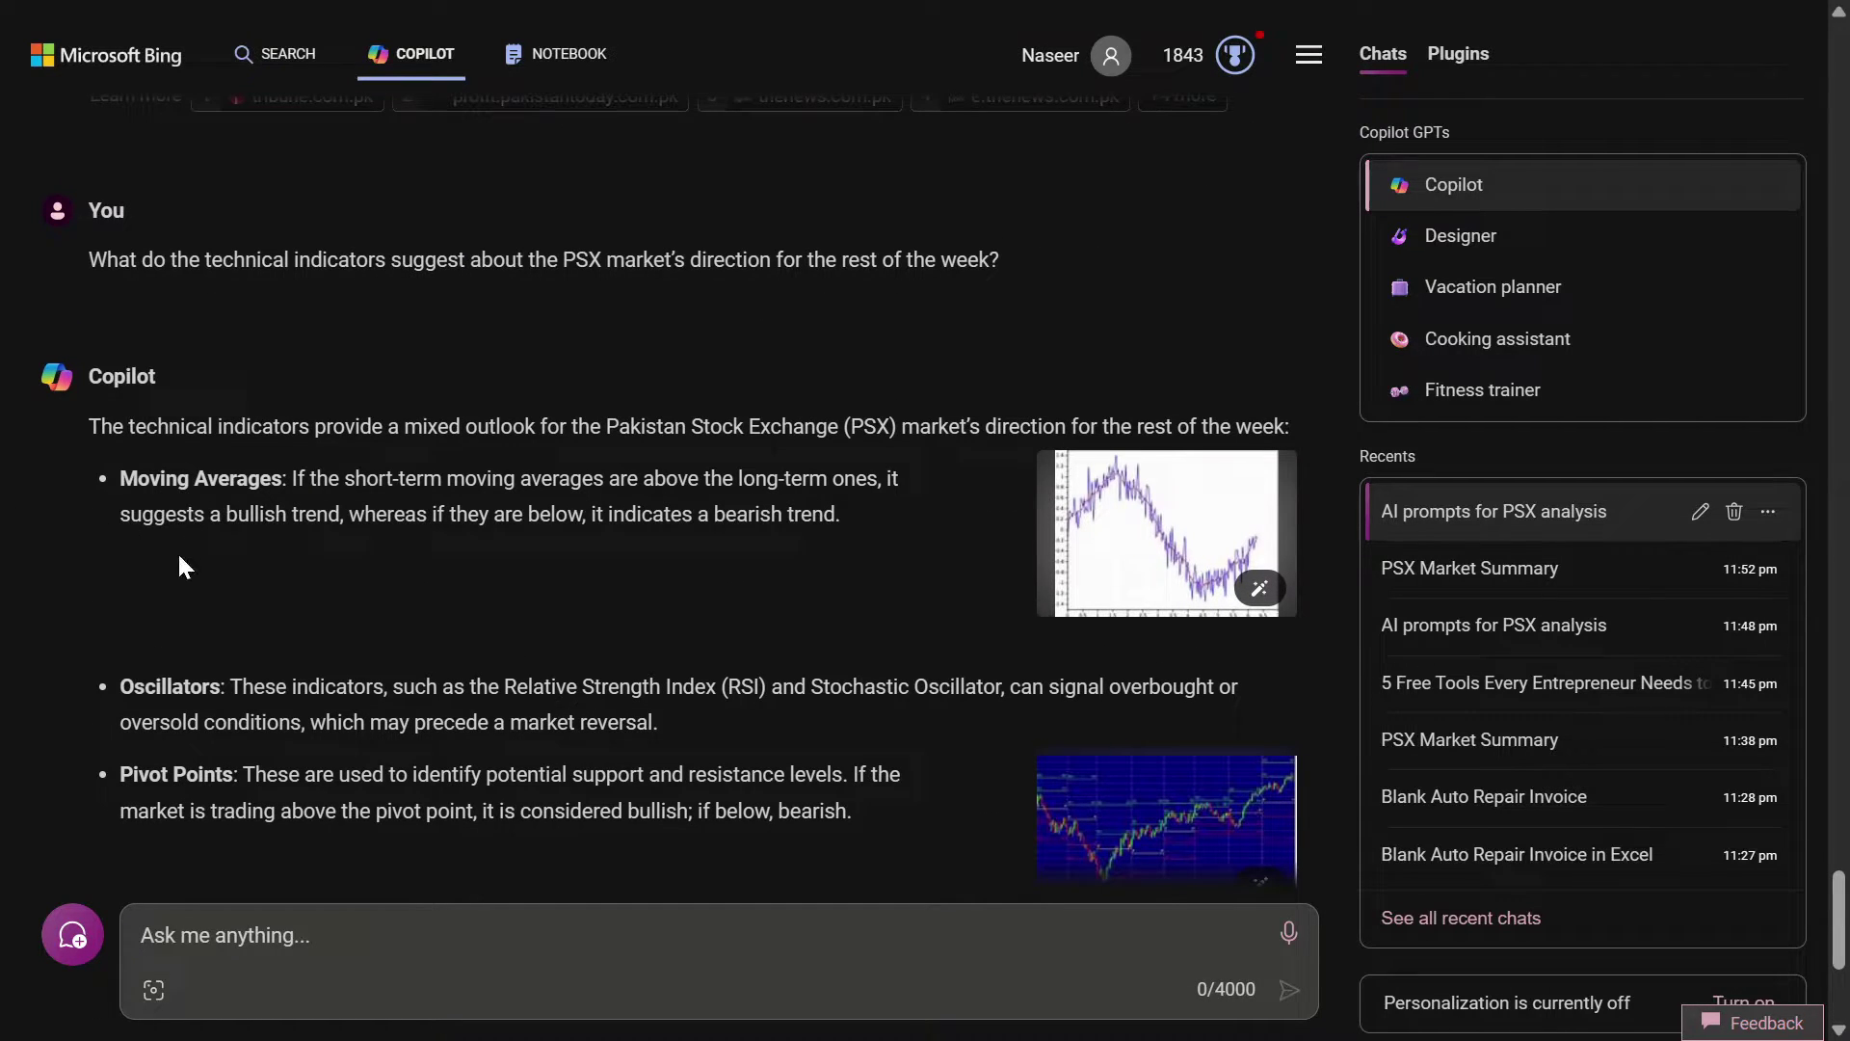
pyautogui.scroll(-2, 5, 540)
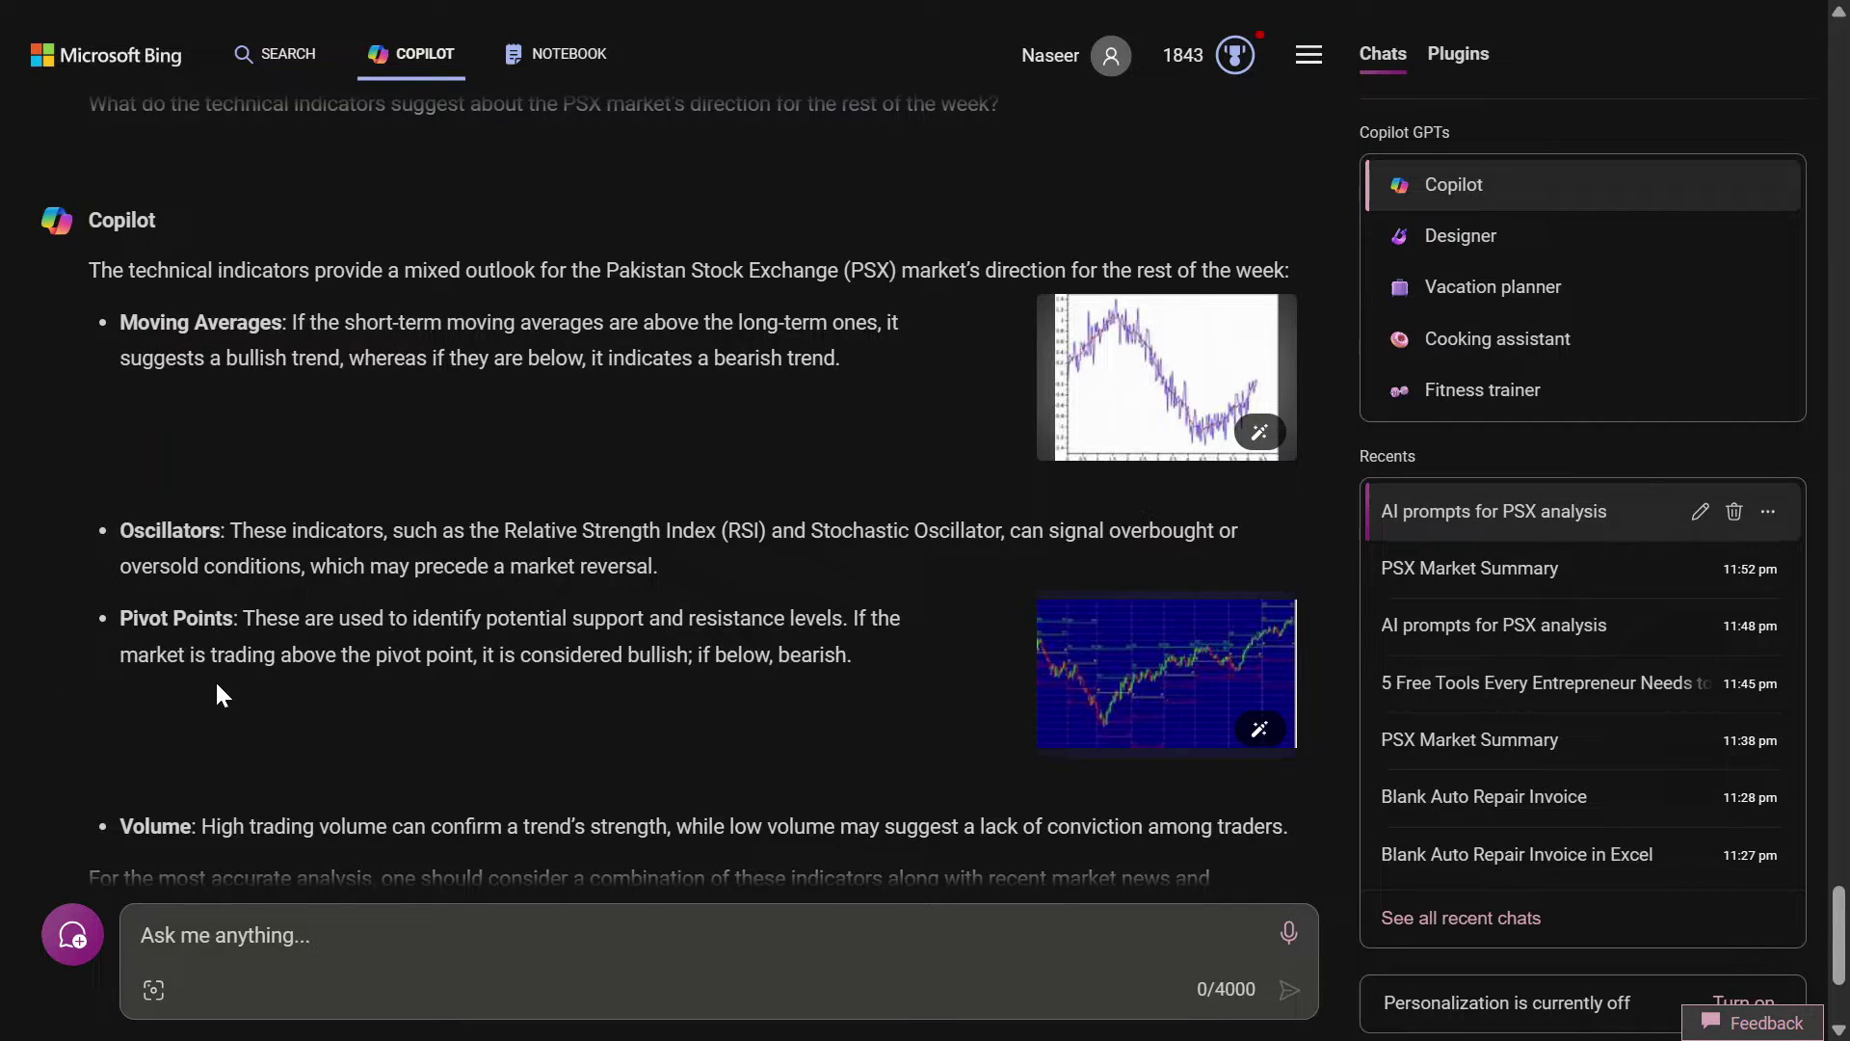
pyautogui.scroll(-3, 217, 685)
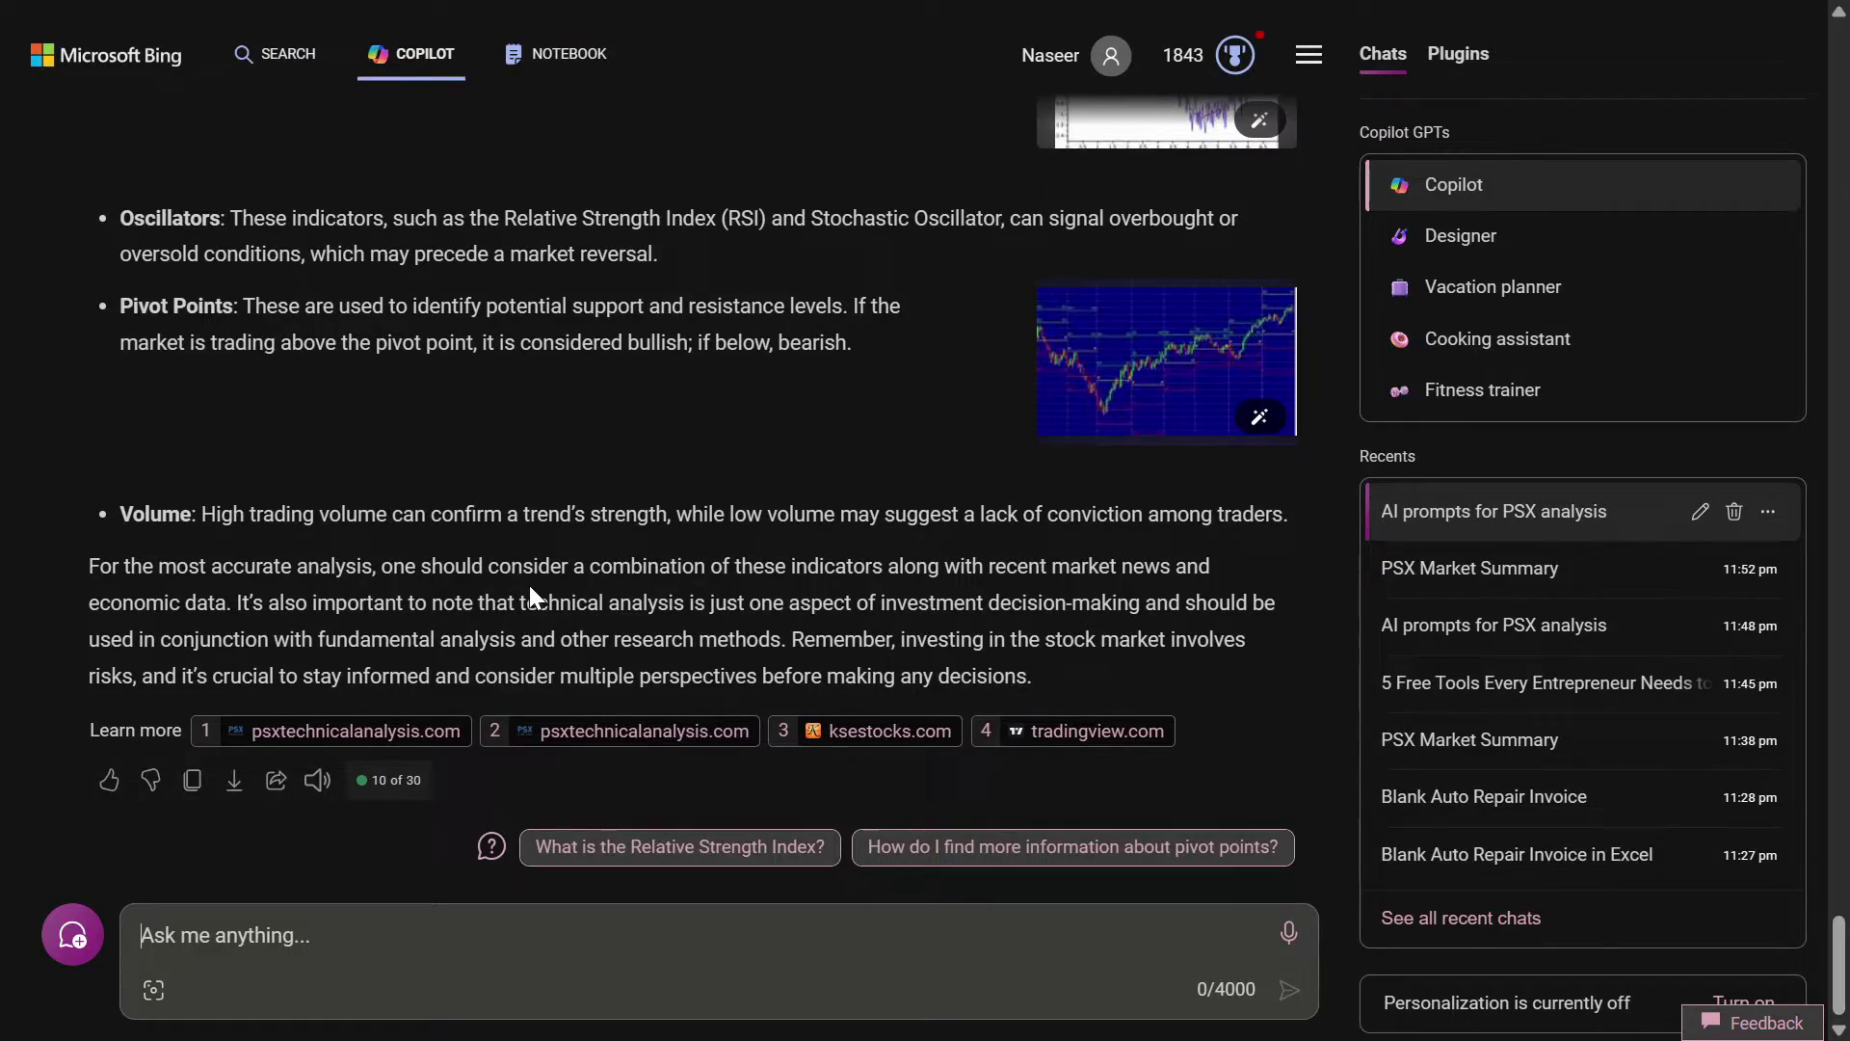
pyautogui.scroll(20, 529, 586)
pyautogui.scroll(20, 578, 544)
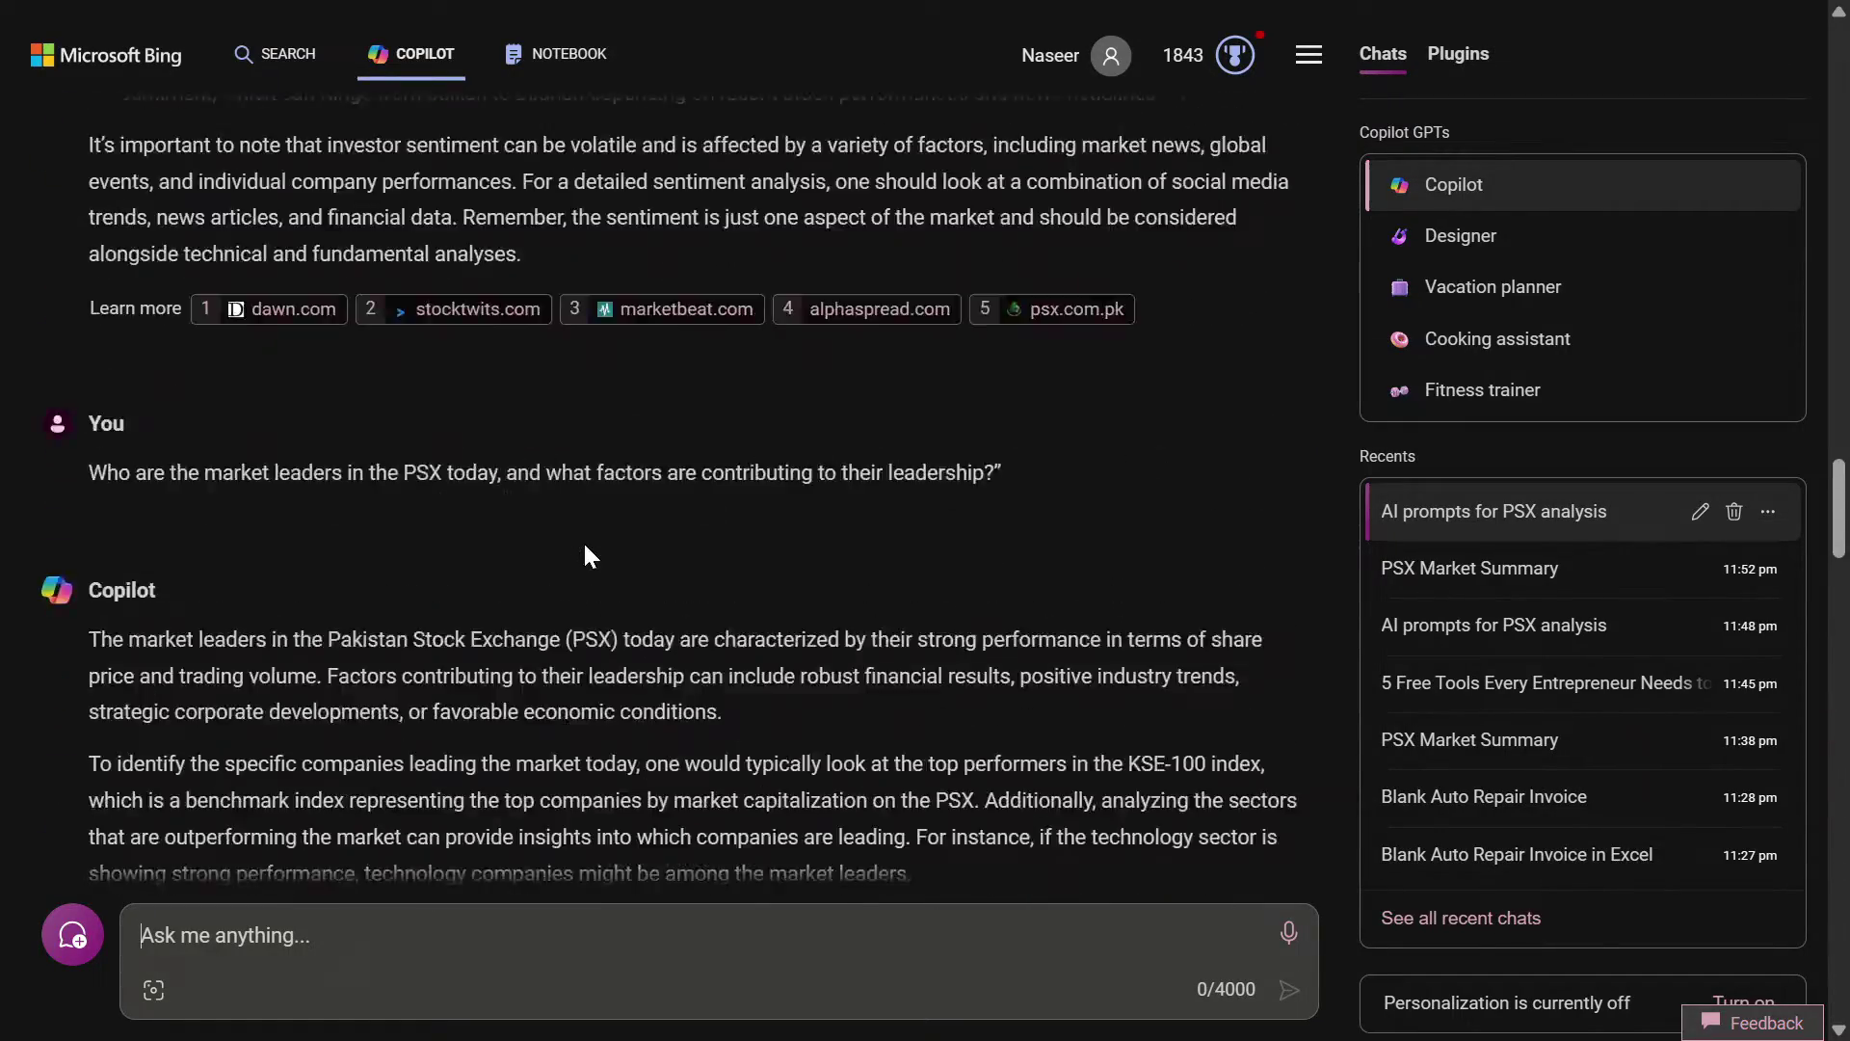
pyautogui.scroll(10, 583, 543)
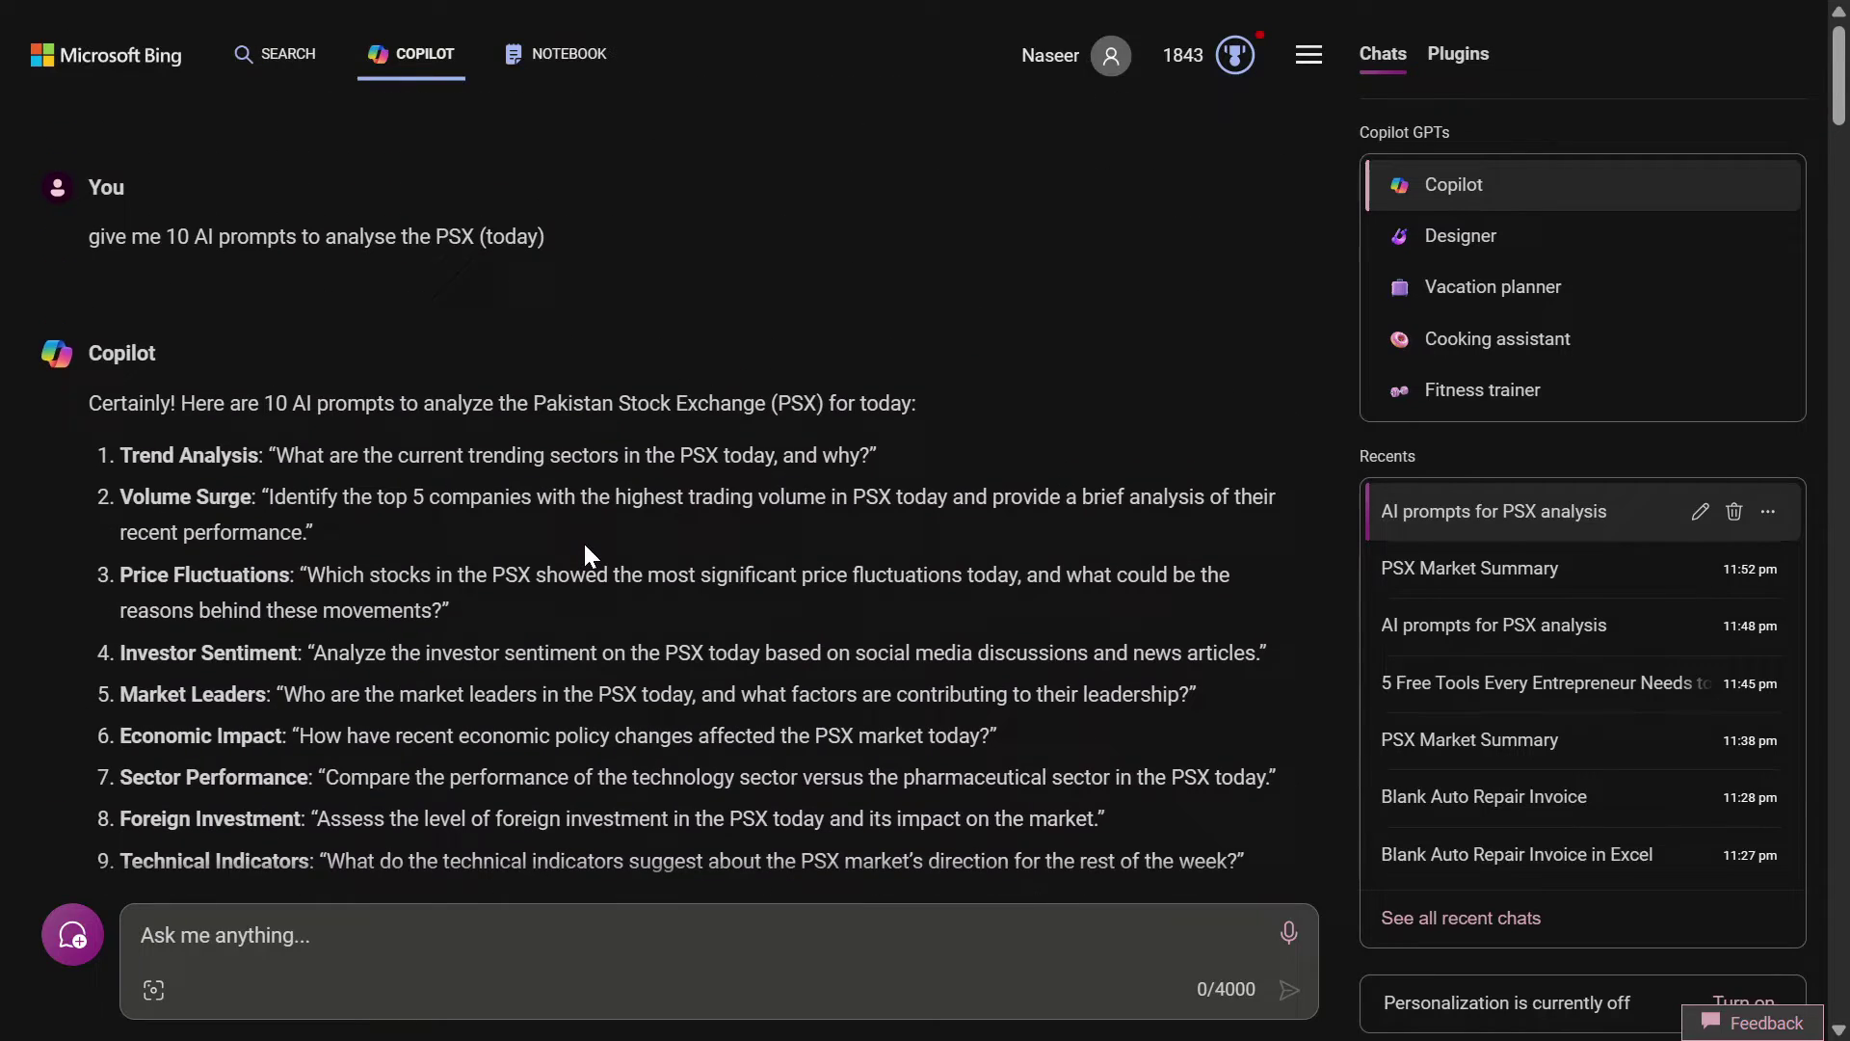
pyautogui.scroll(-7, 583, 544)
# Scroll back up, then place the cursor in the empty Ask me anything box for a new question
pyautogui.scroll(2, 3, 376)
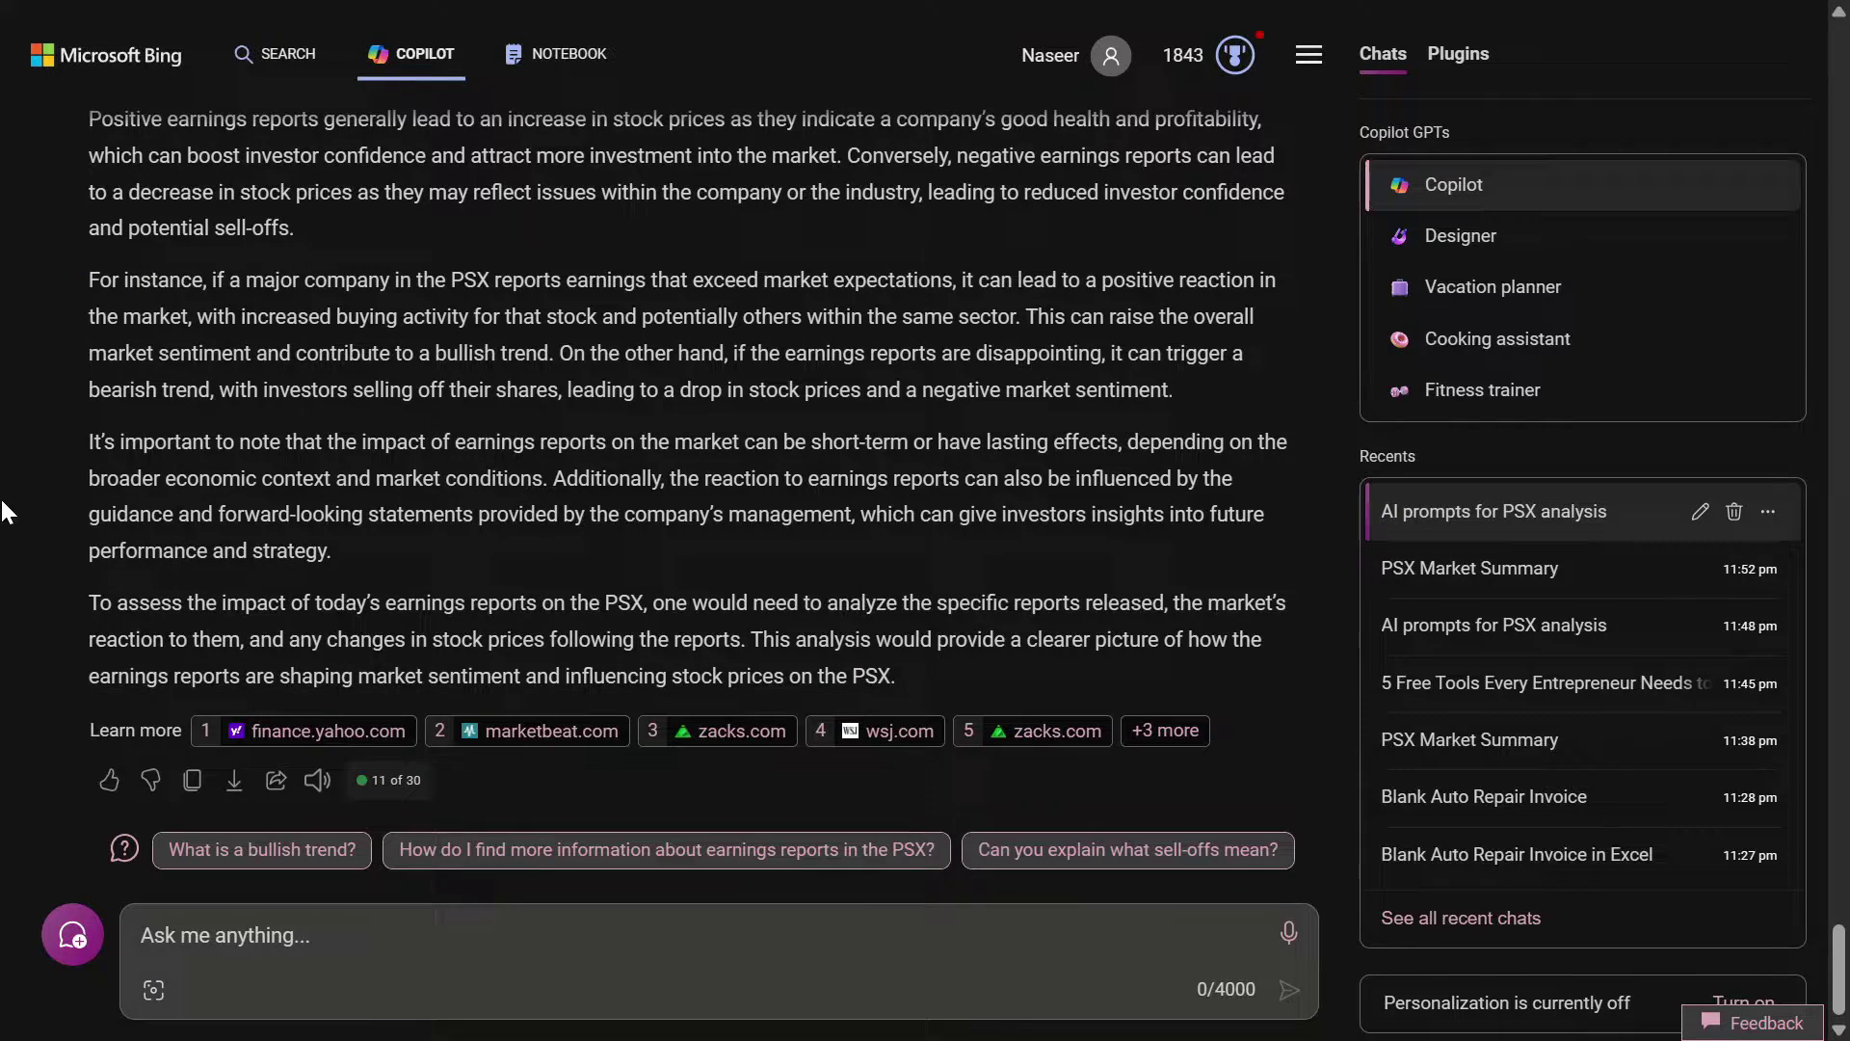
pyautogui.click(300, 945)
# Ask 'how many sectors are there in PSX', then have Copilot list all 36 sectors
pyautogui.write('ho')
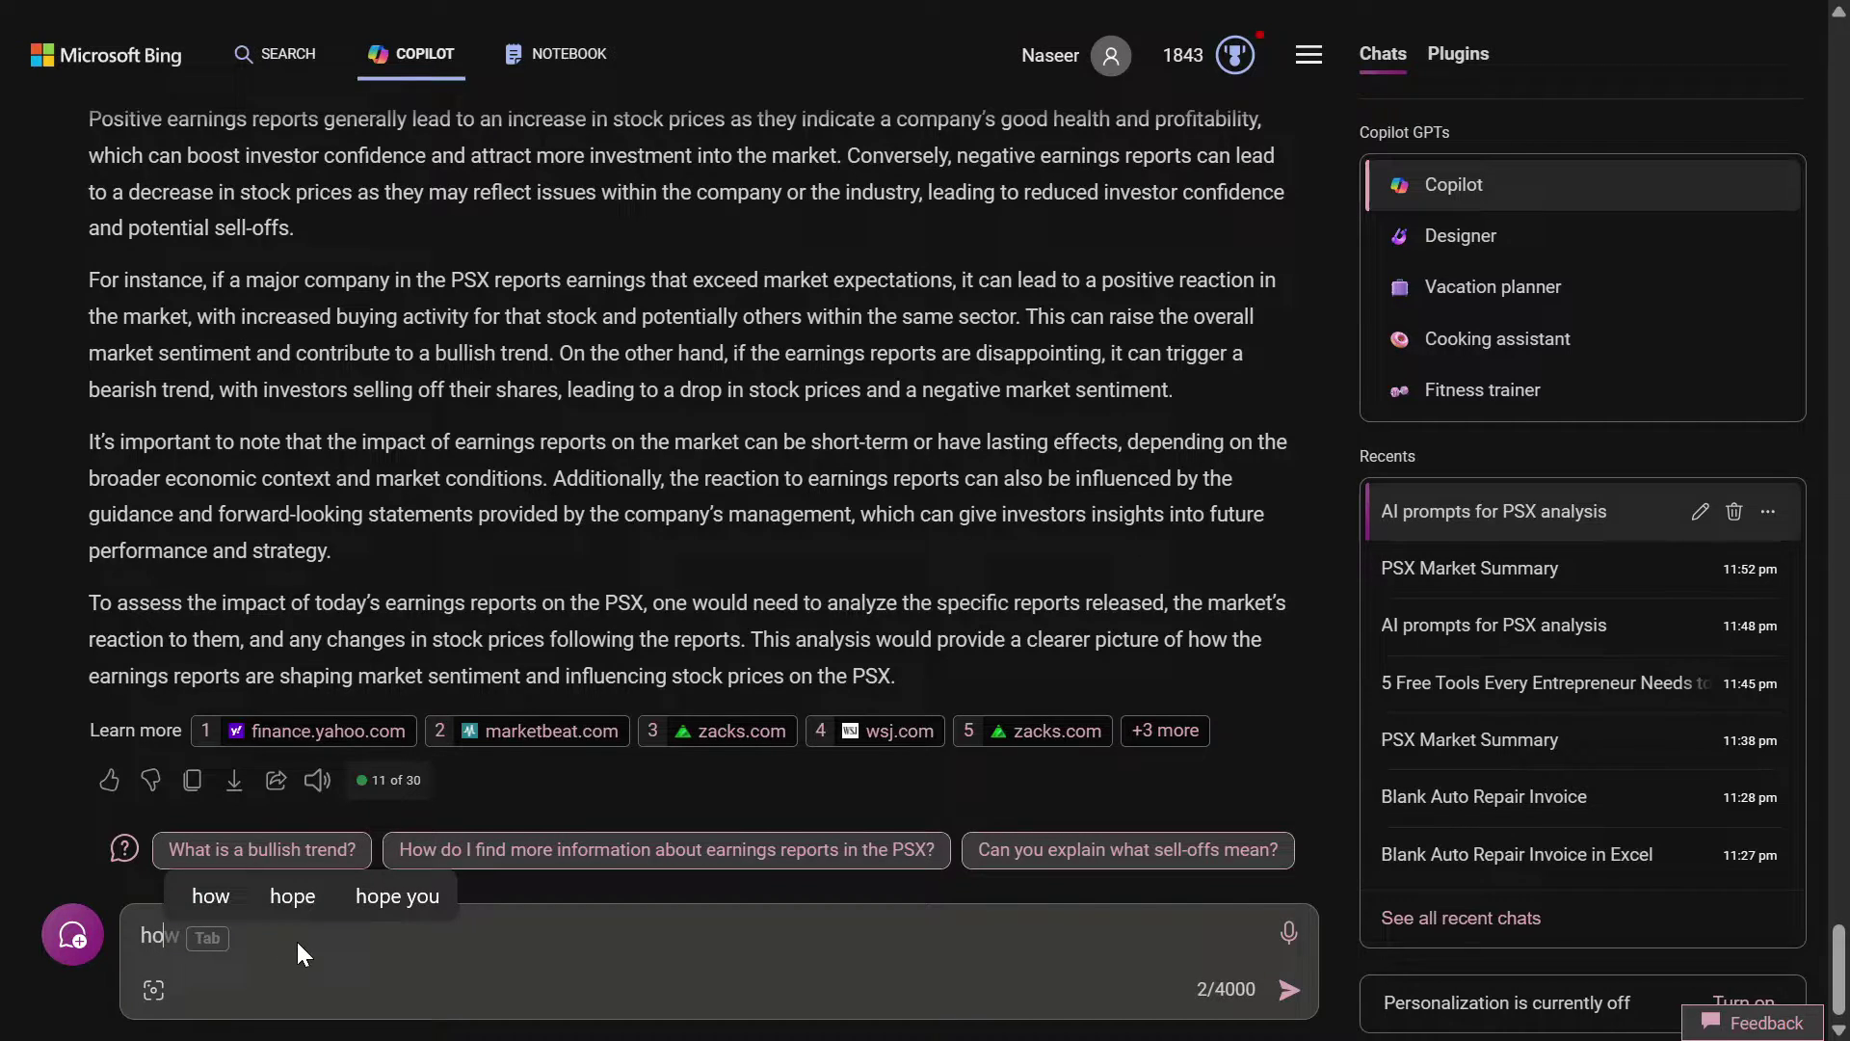
pyautogui.write('w many sectors are there in PSX')
pyautogui.press('Return')
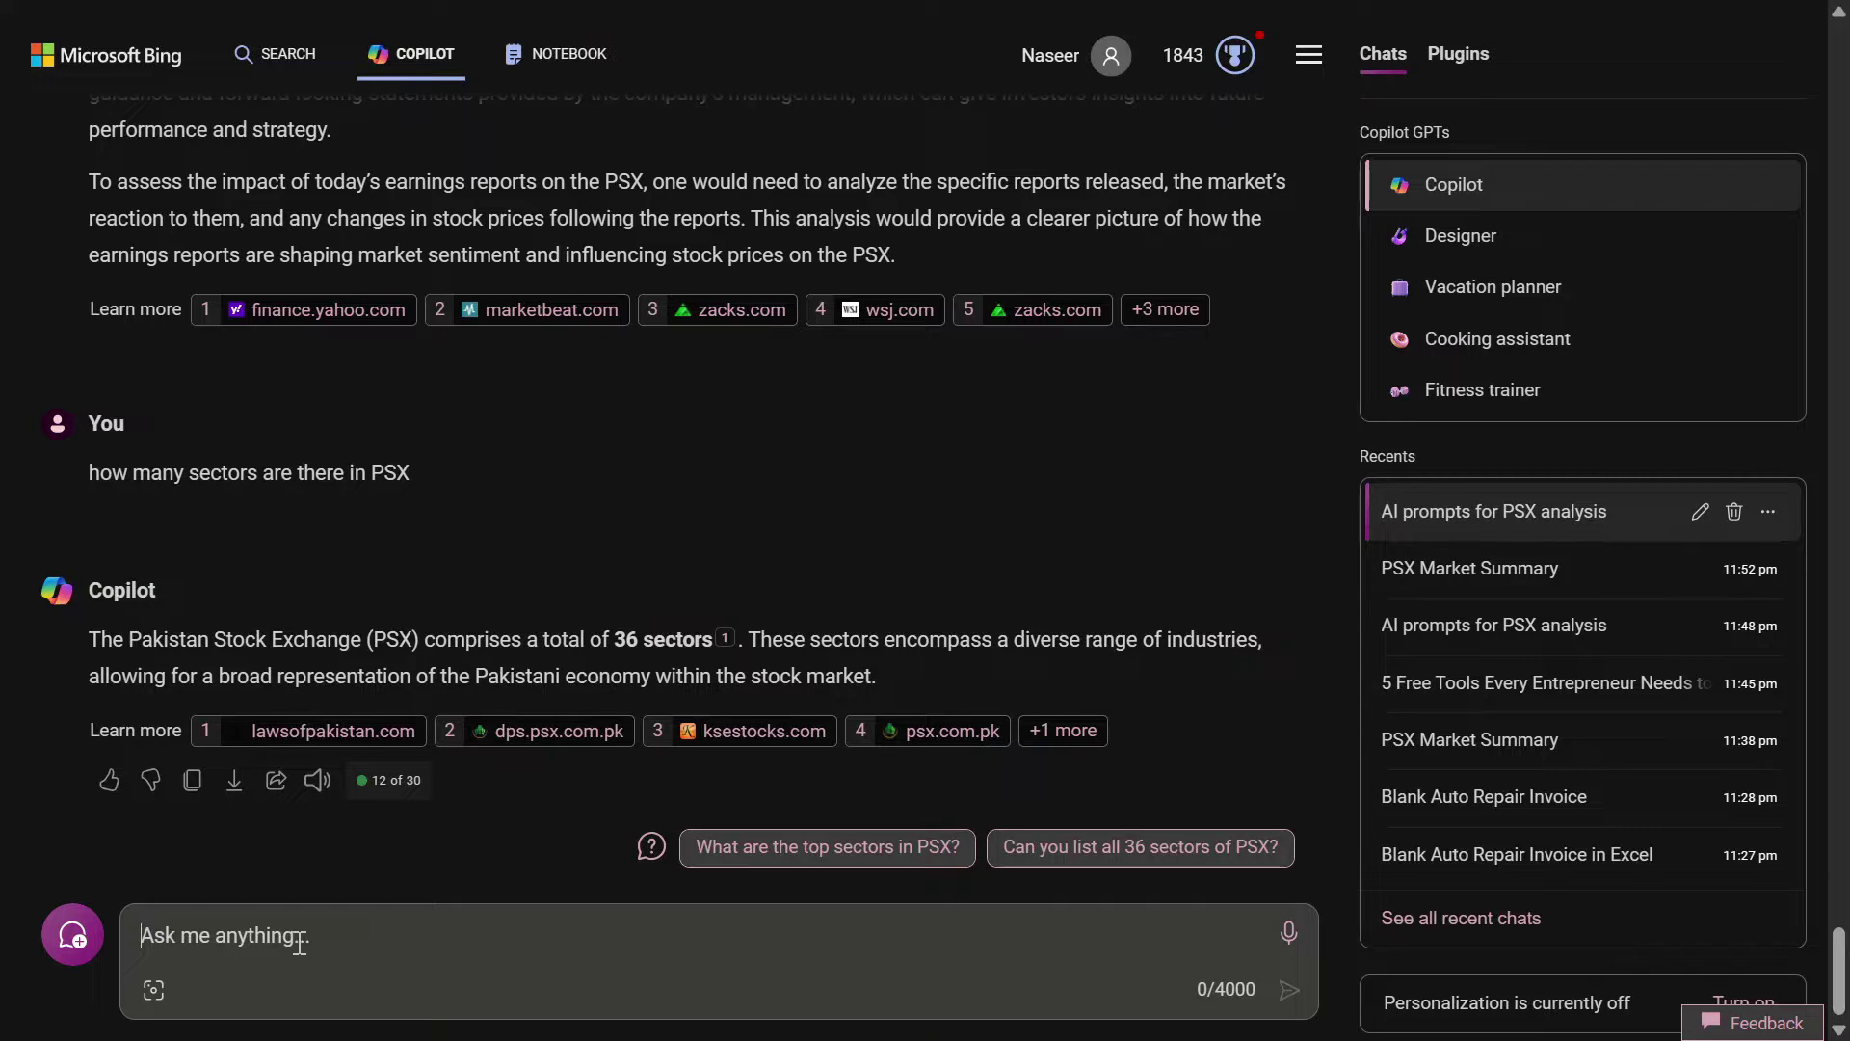
pyautogui.write('I')
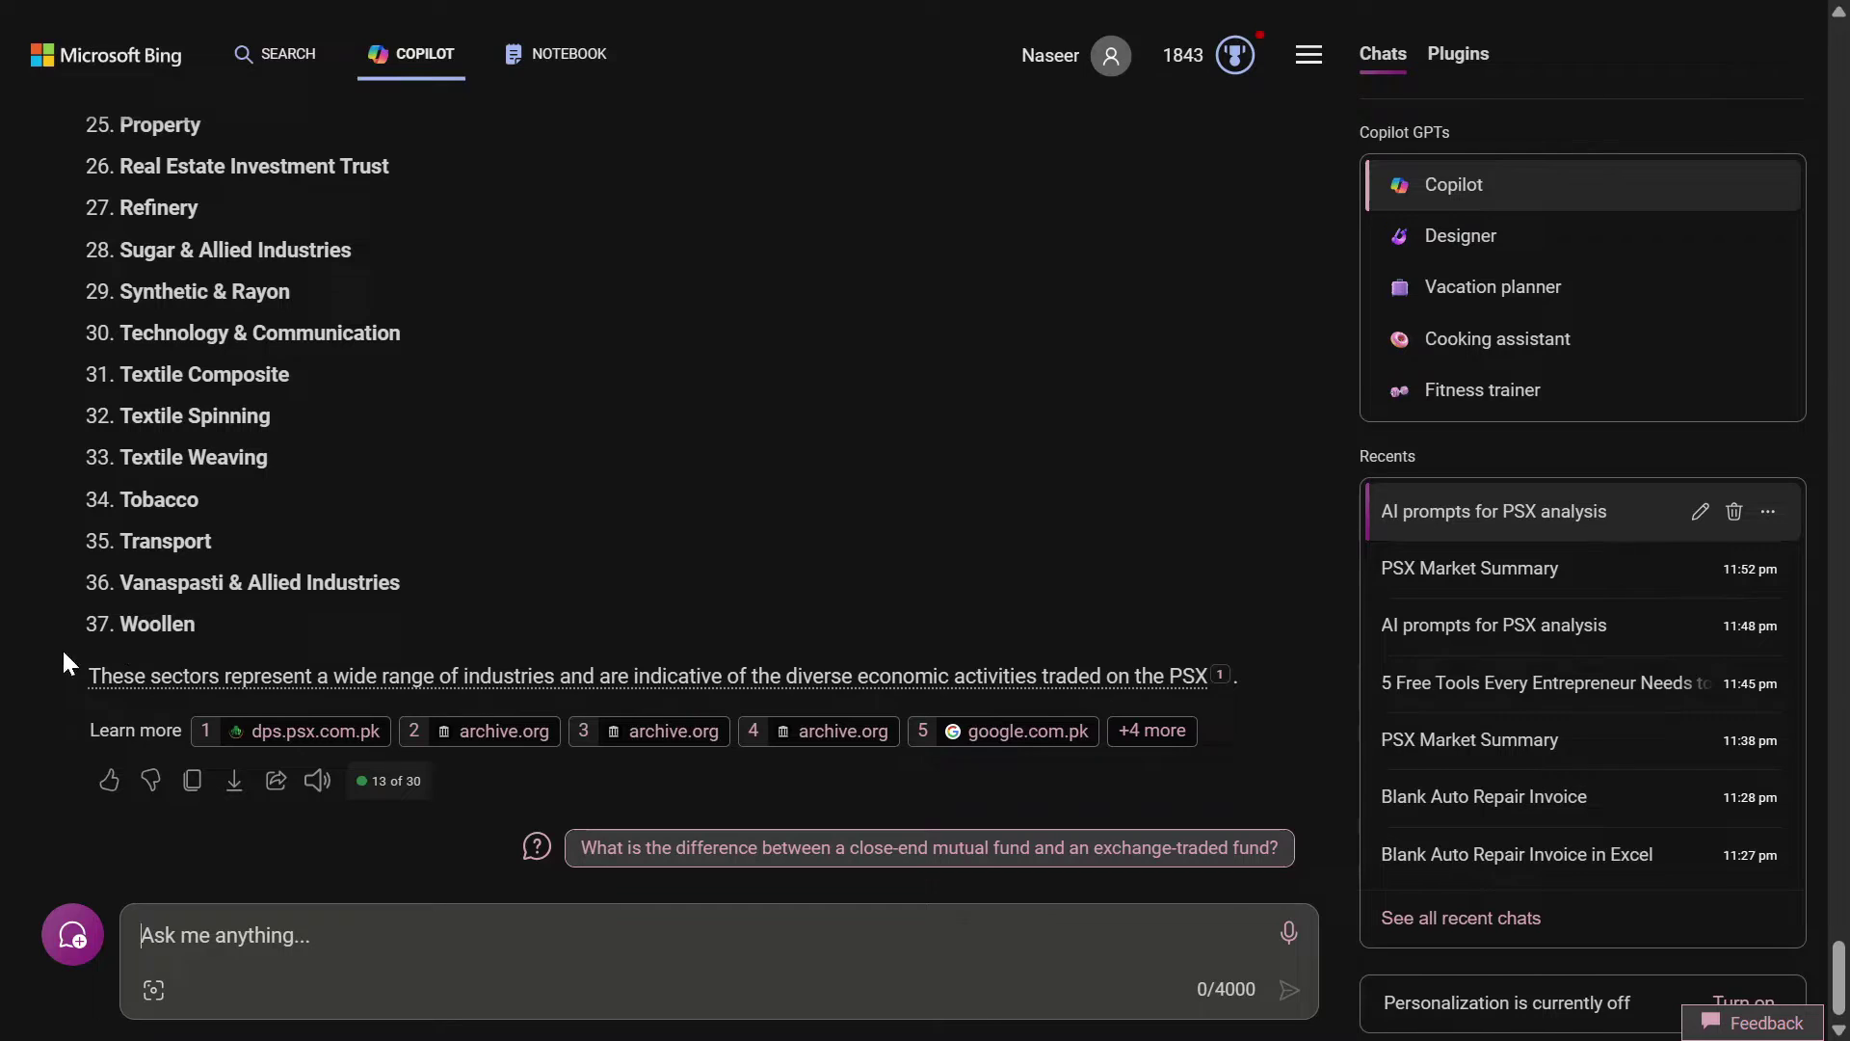
pyautogui.scroll(15, 379, 569)
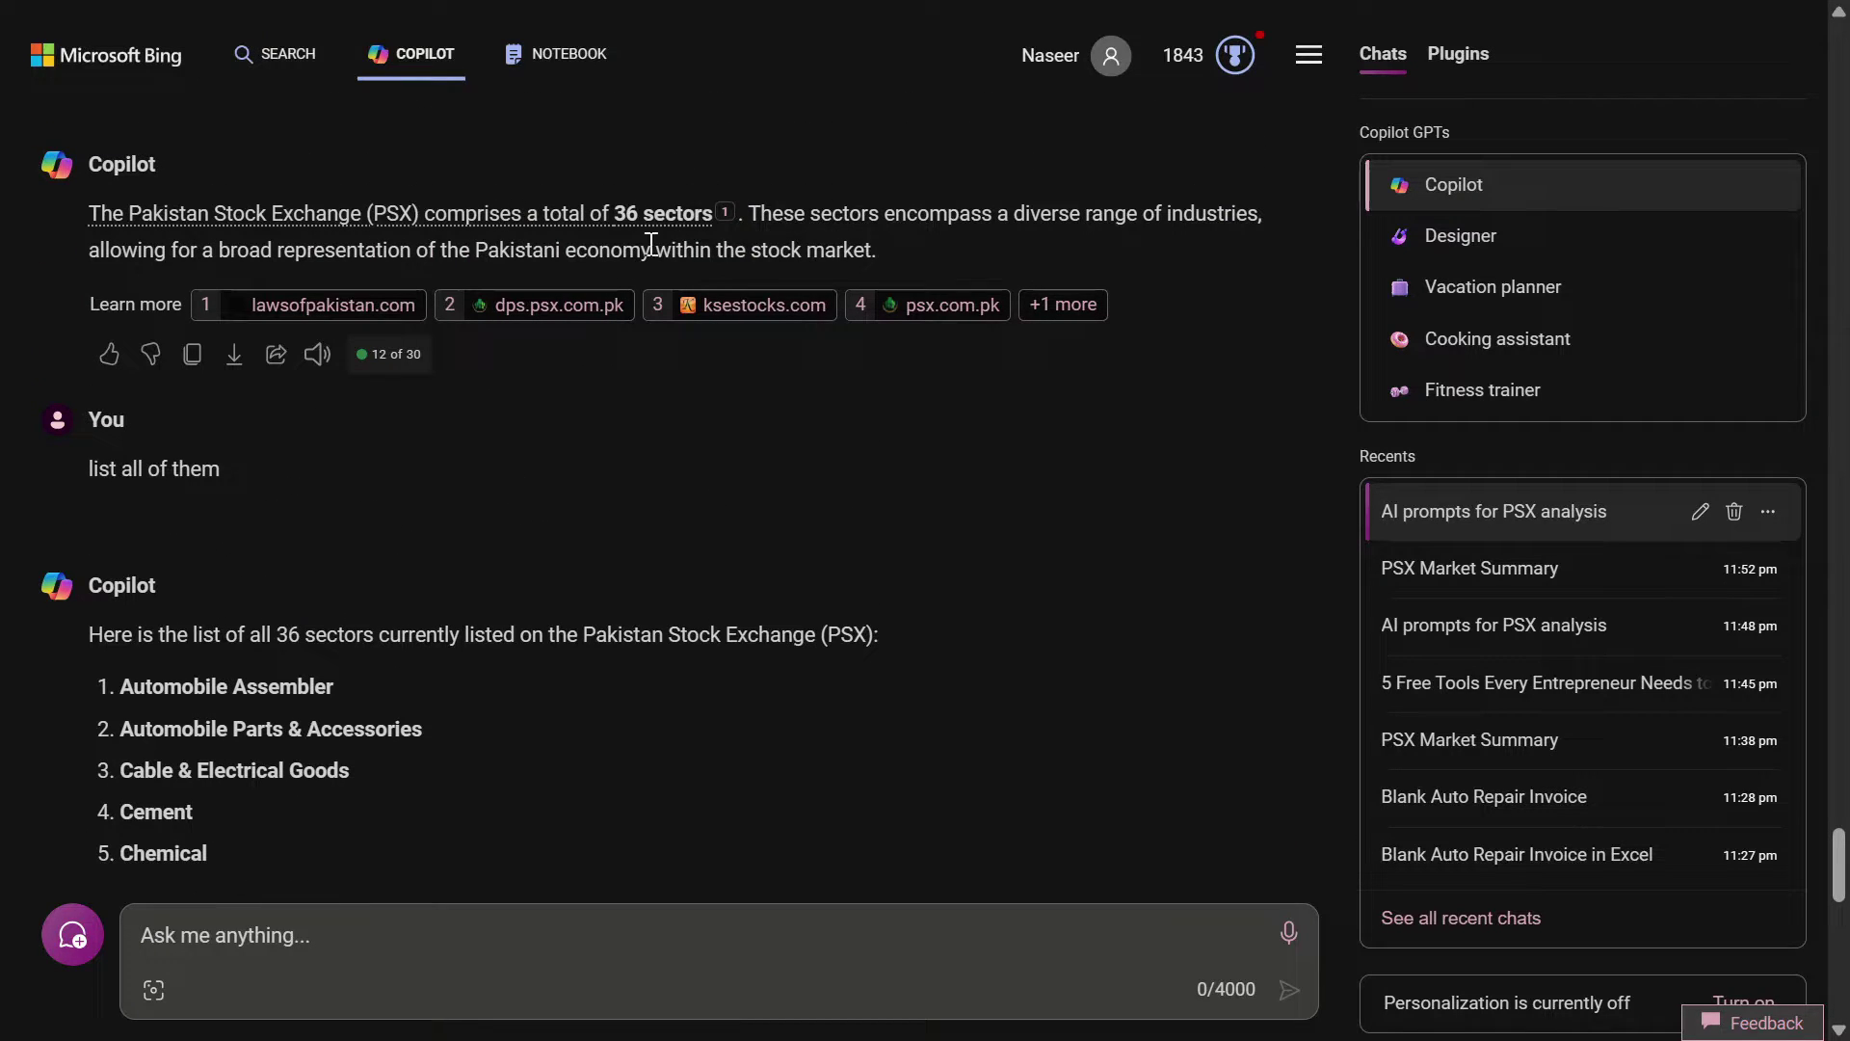
pyautogui.scroll(-3, 517, 583)
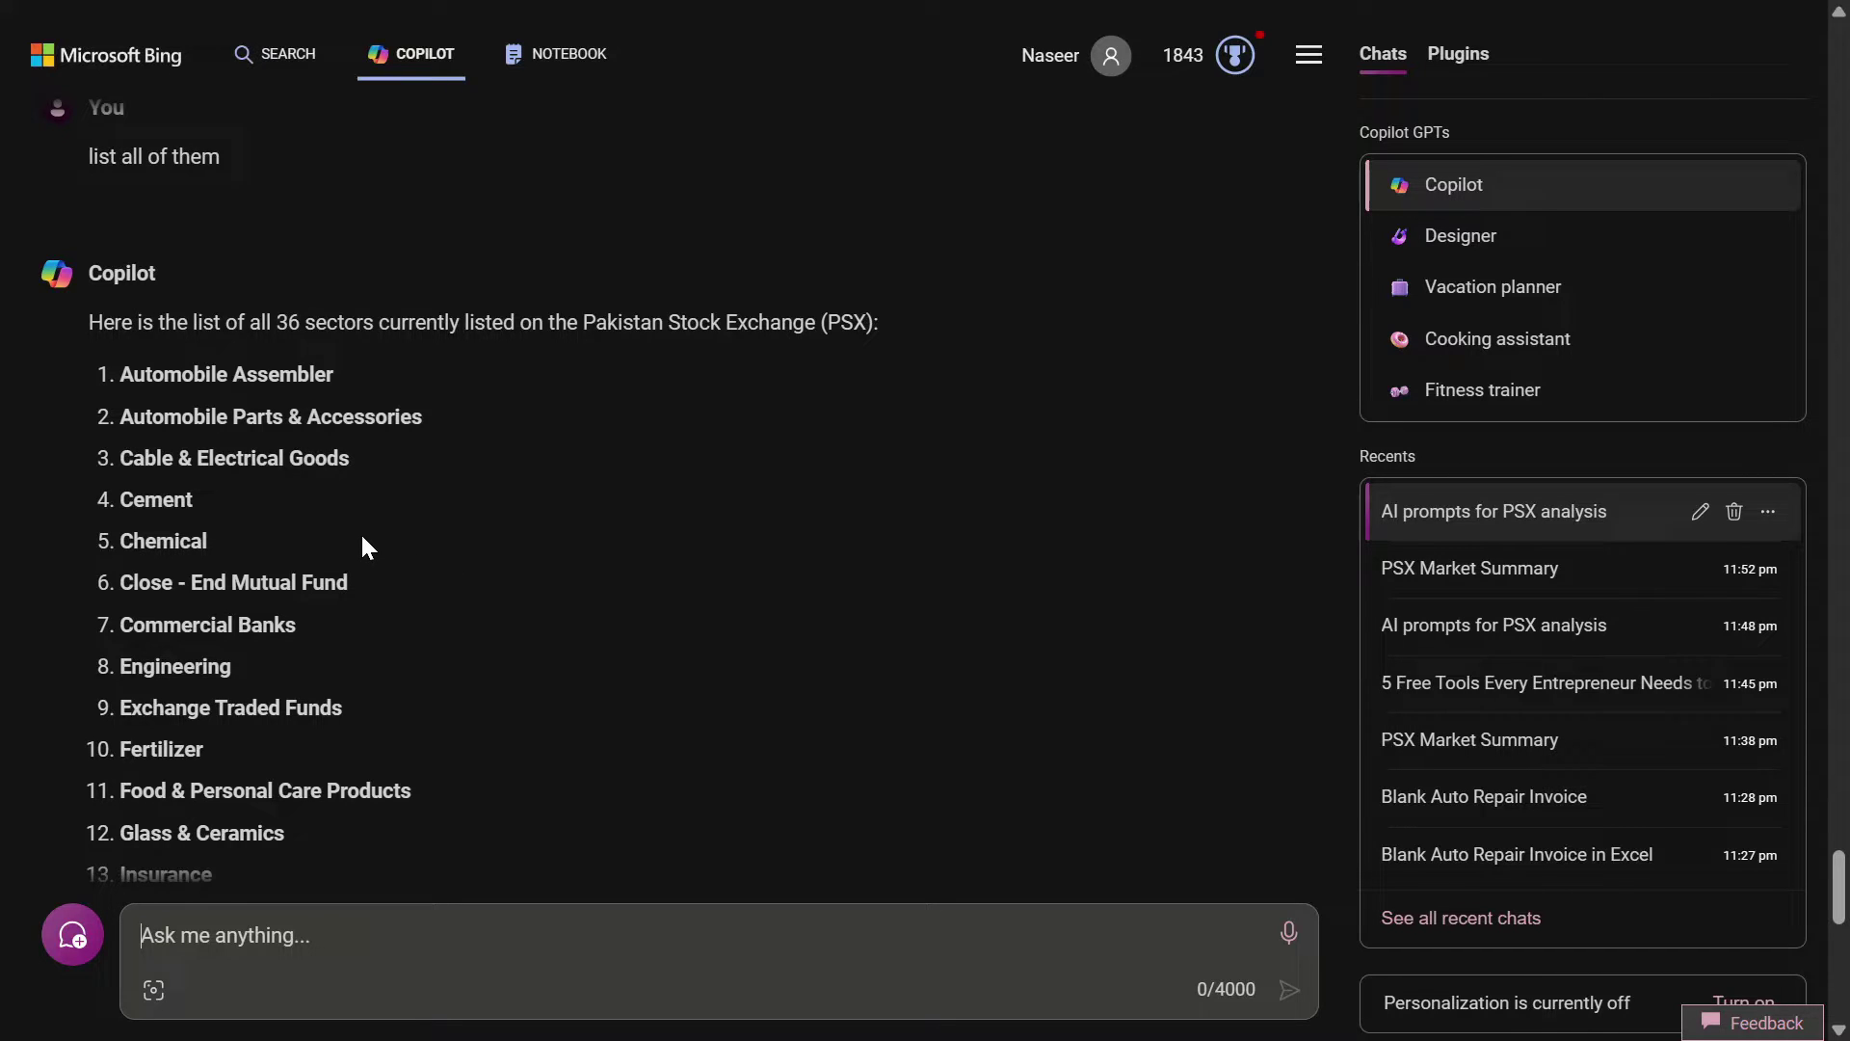
pyautogui.scroll(-2, 364, 547)
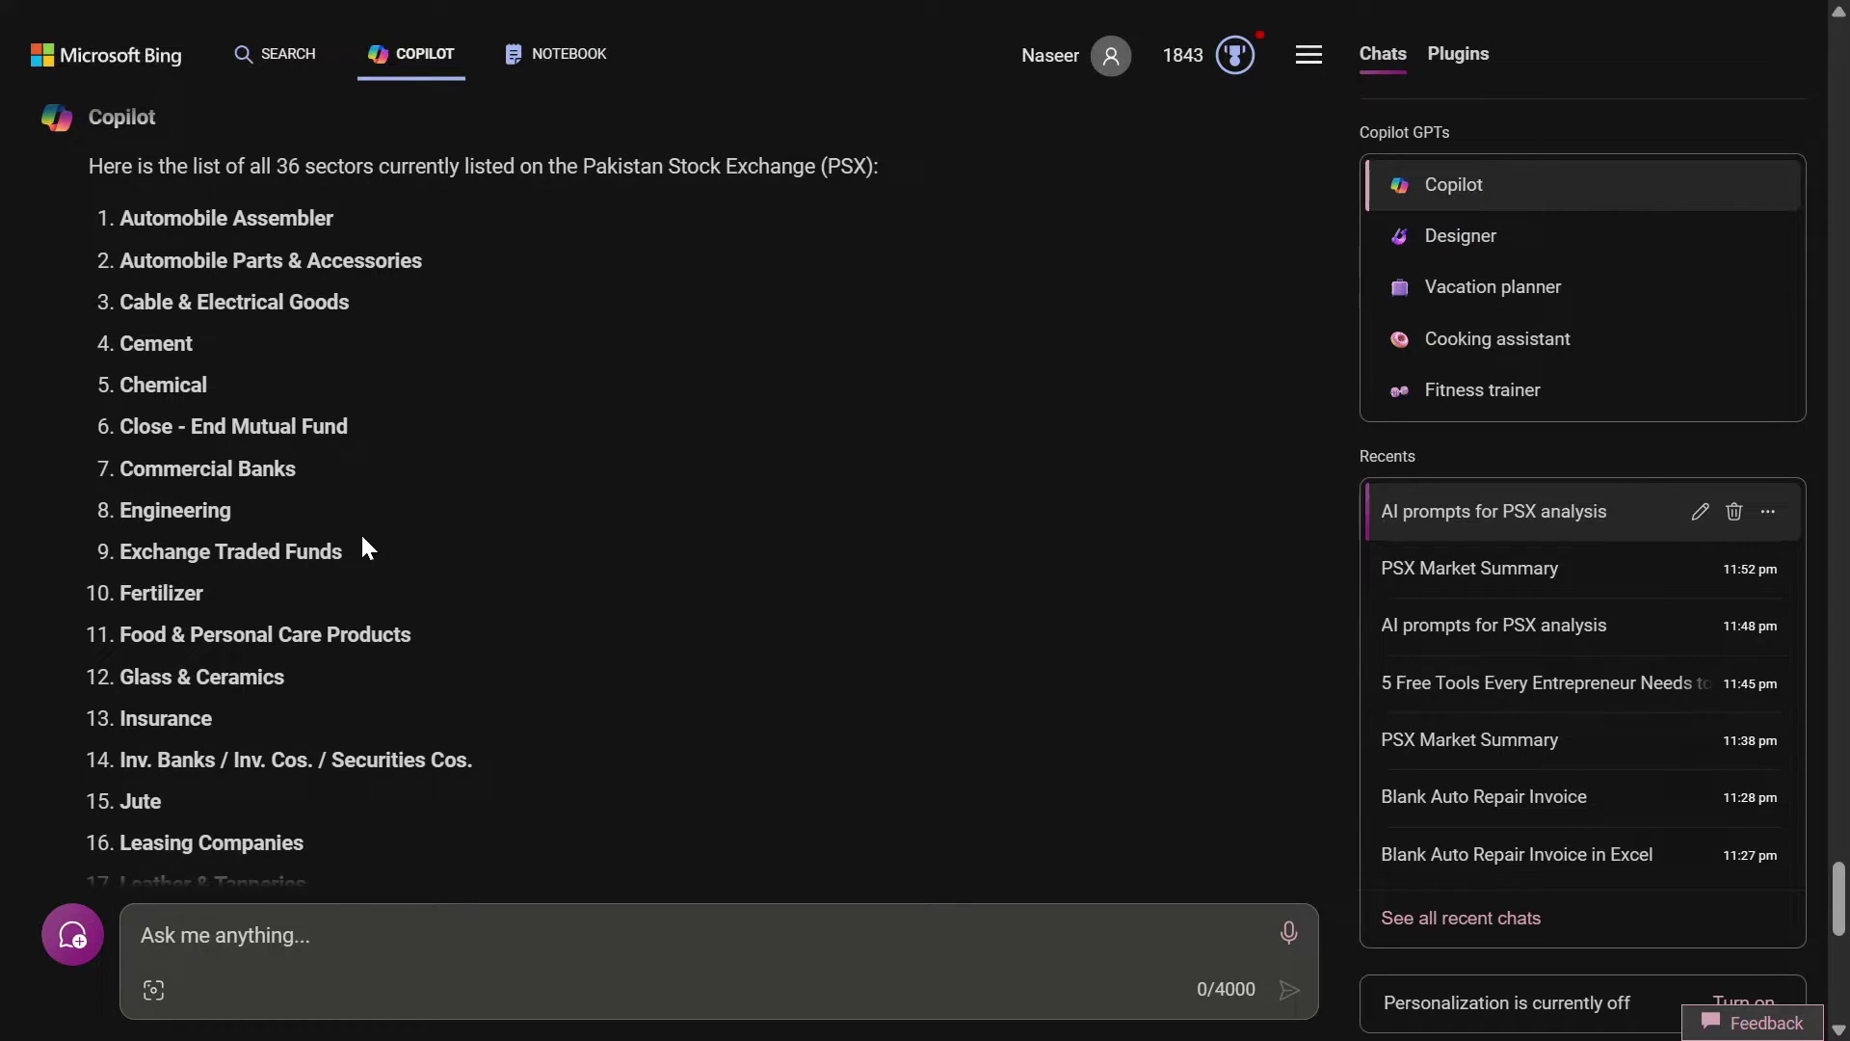
pyautogui.scroll(2, 364, 548)
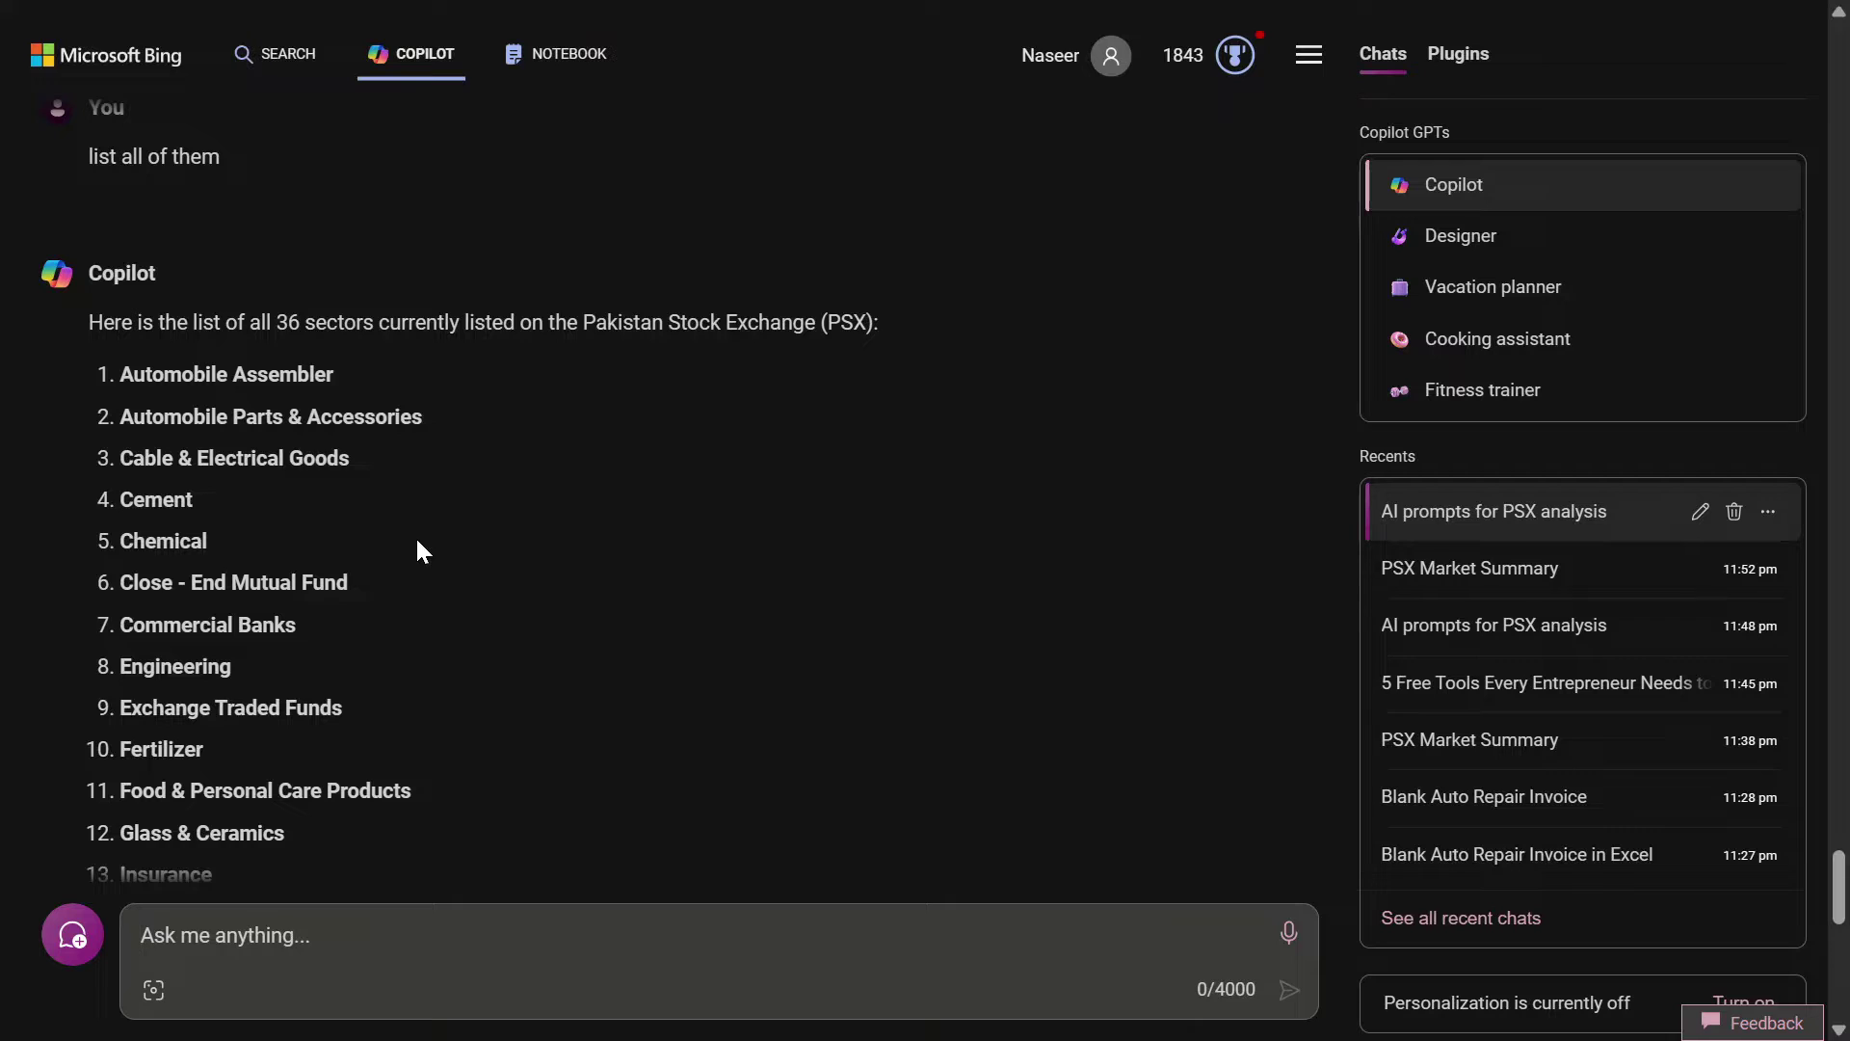
# Have Copilot rank PSX sectors by performance, then select 'Oil & Gas Marketing Companies' in the reply
pyautogui.write('ok')
pyautogui.press('Return')
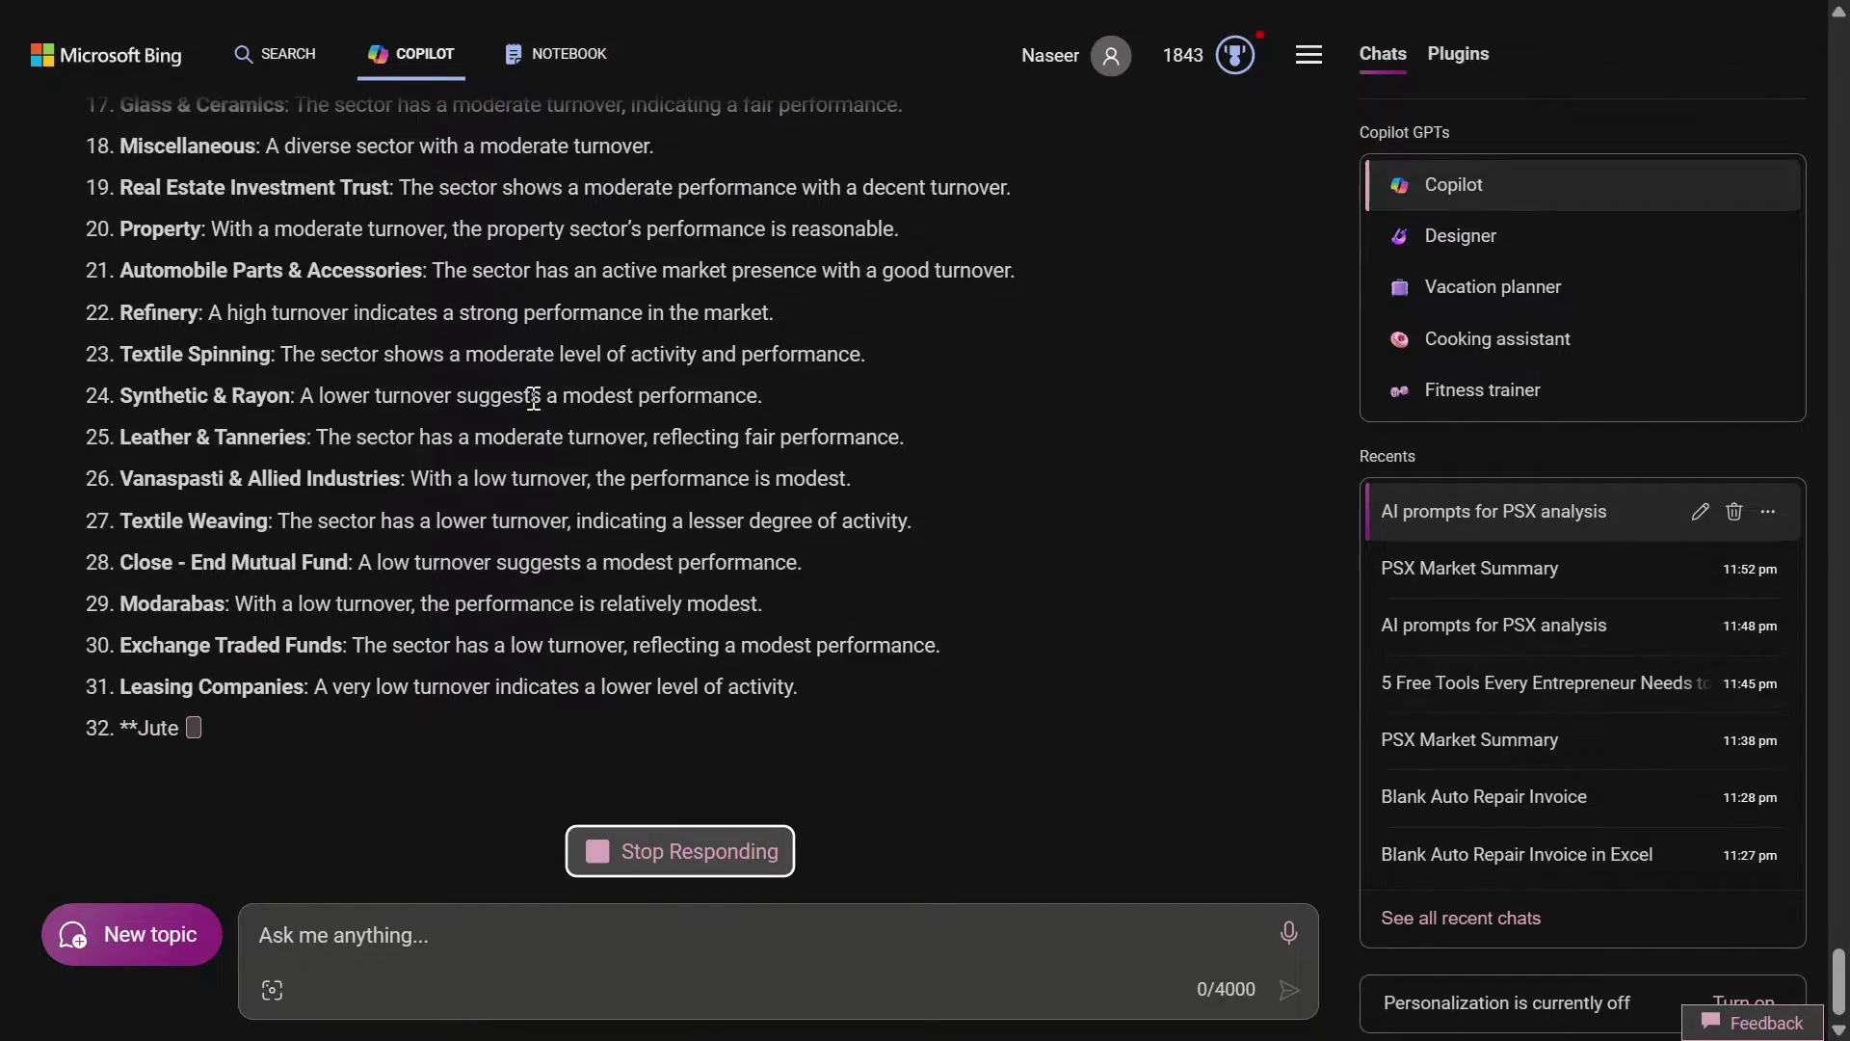
pyautogui.scroll(10, 530, 391)
pyautogui.scroll(-5, 528, 385)
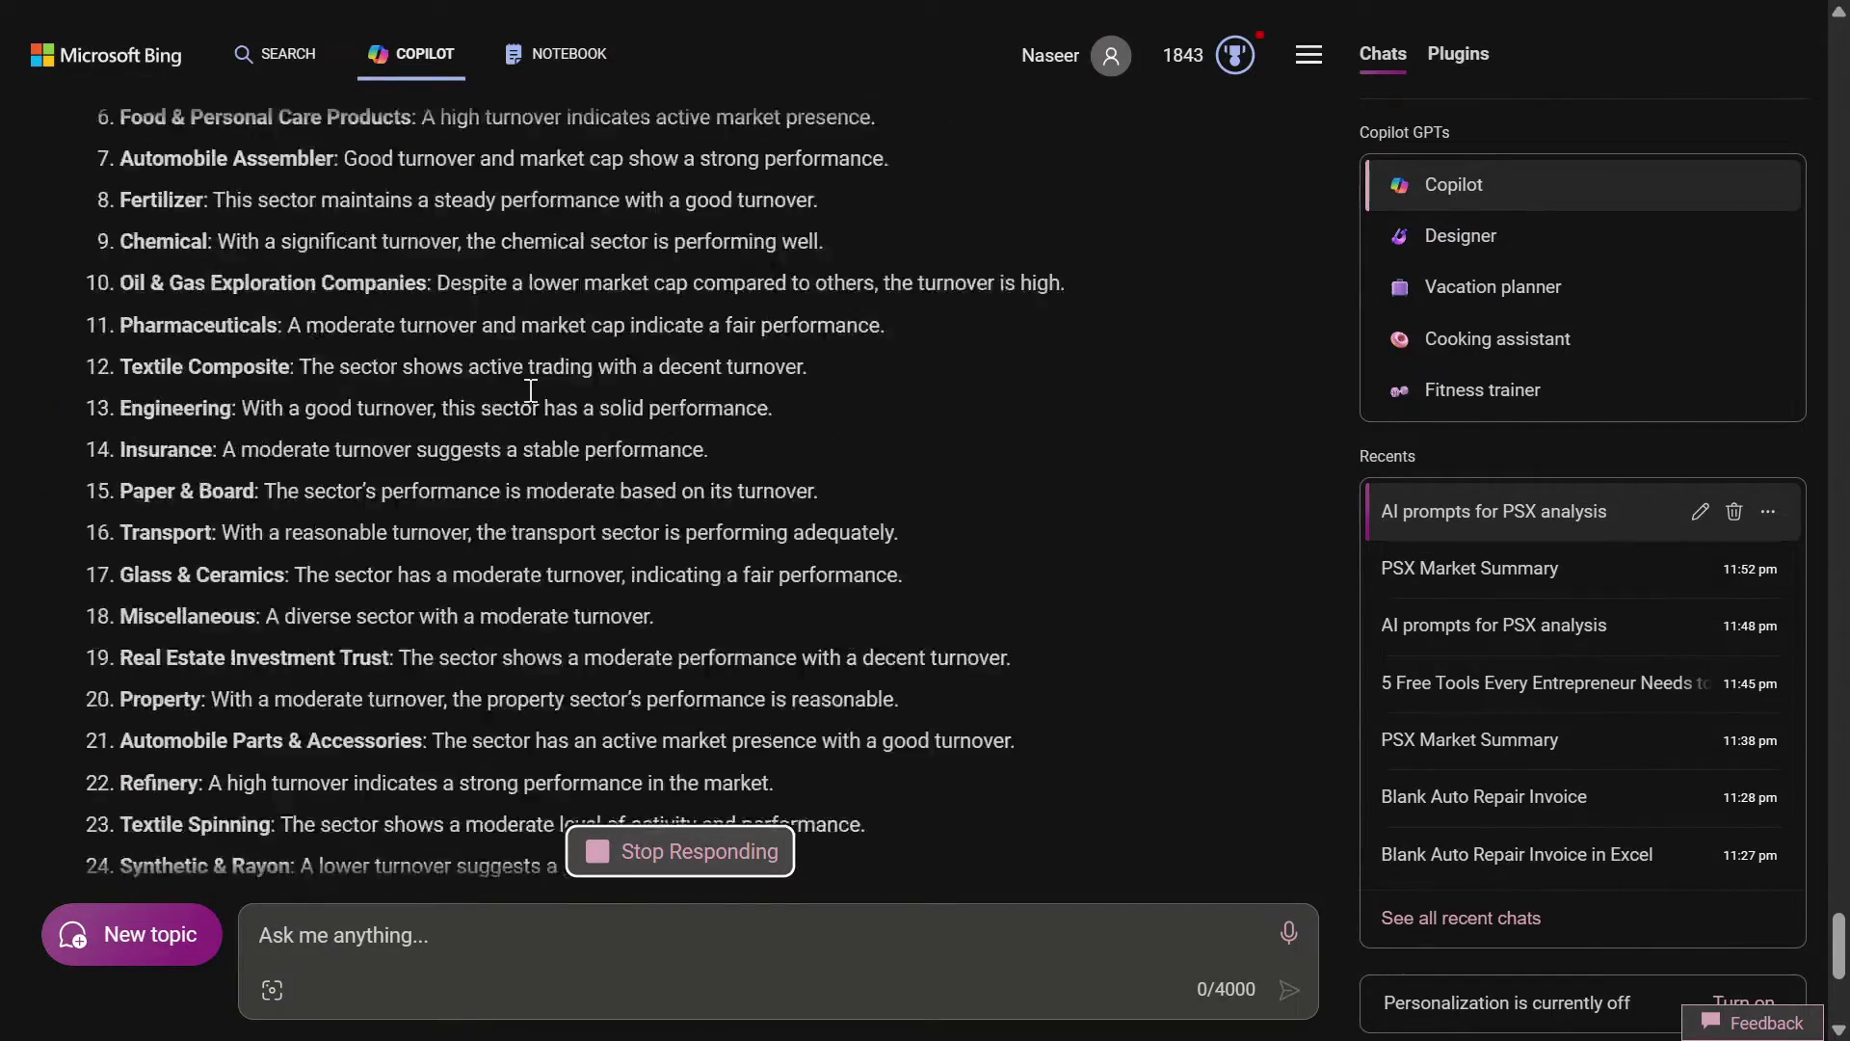
pyautogui.scroll(5, 528, 390)
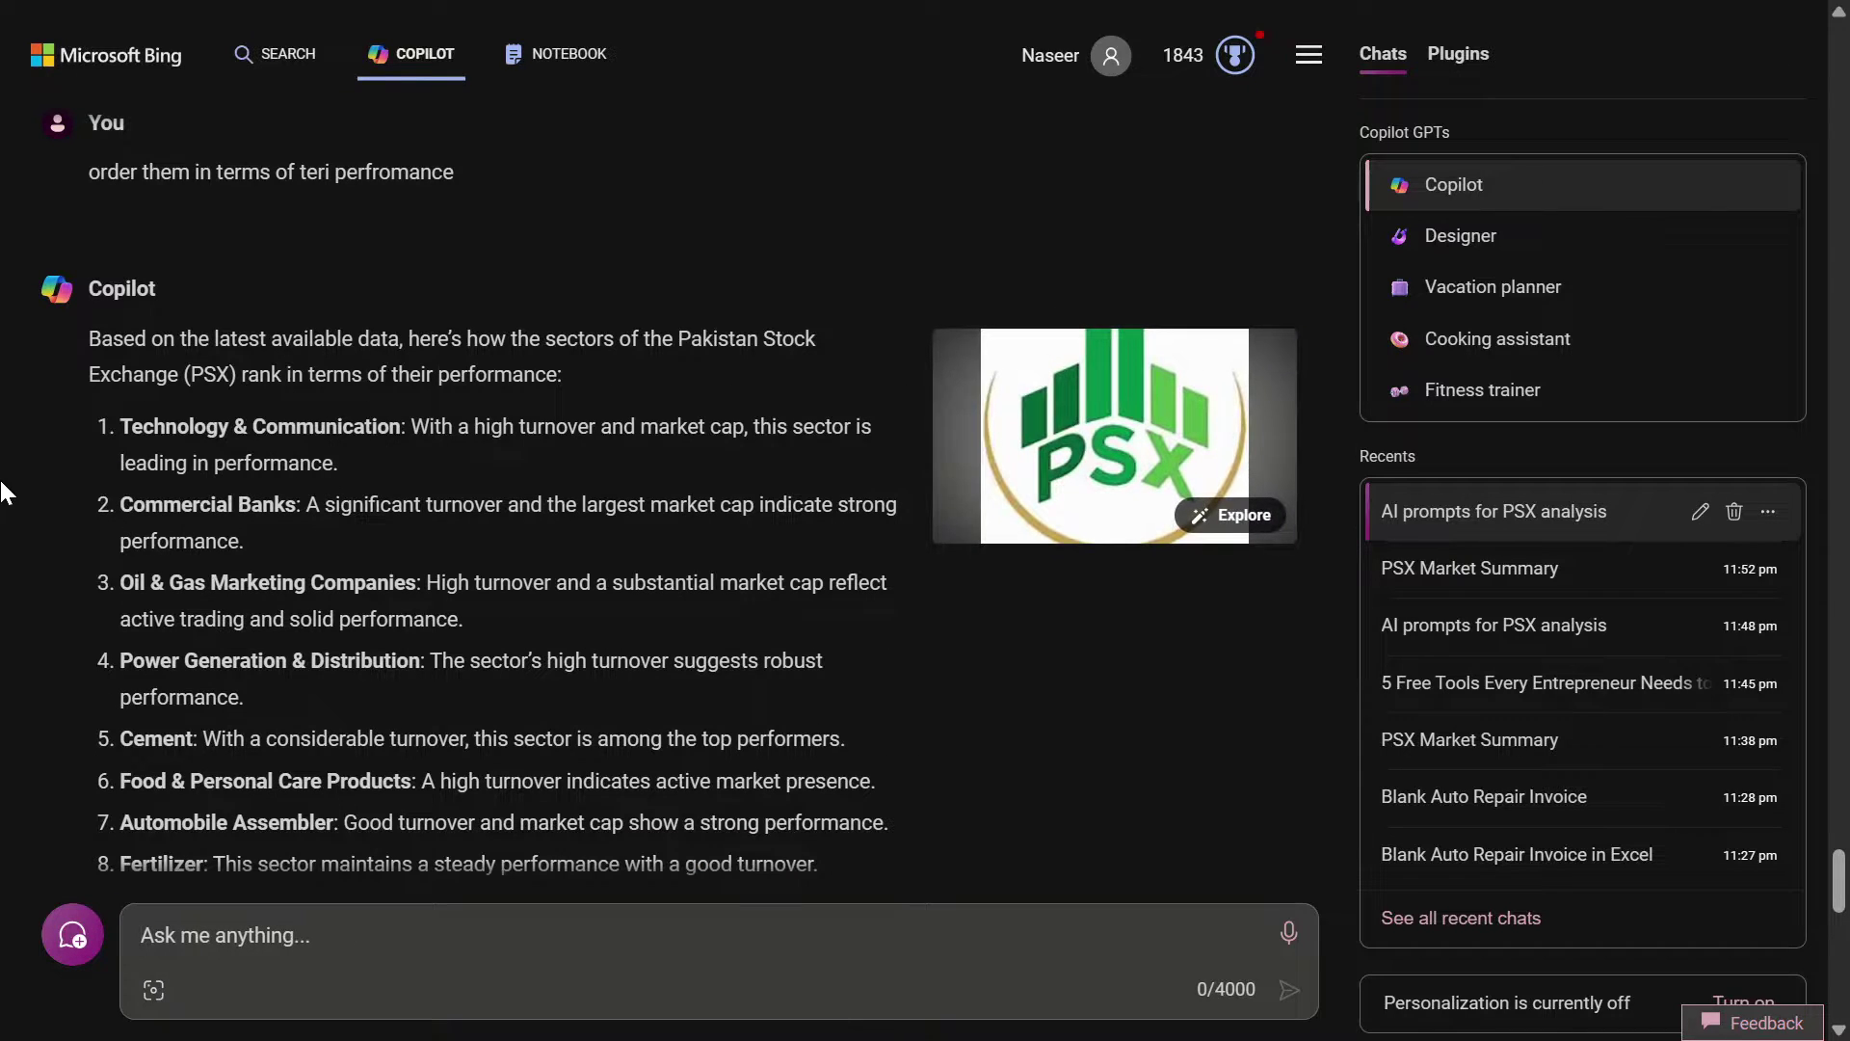
pyautogui.moveTo(120, 582); pyautogui.dragTo(416, 601)
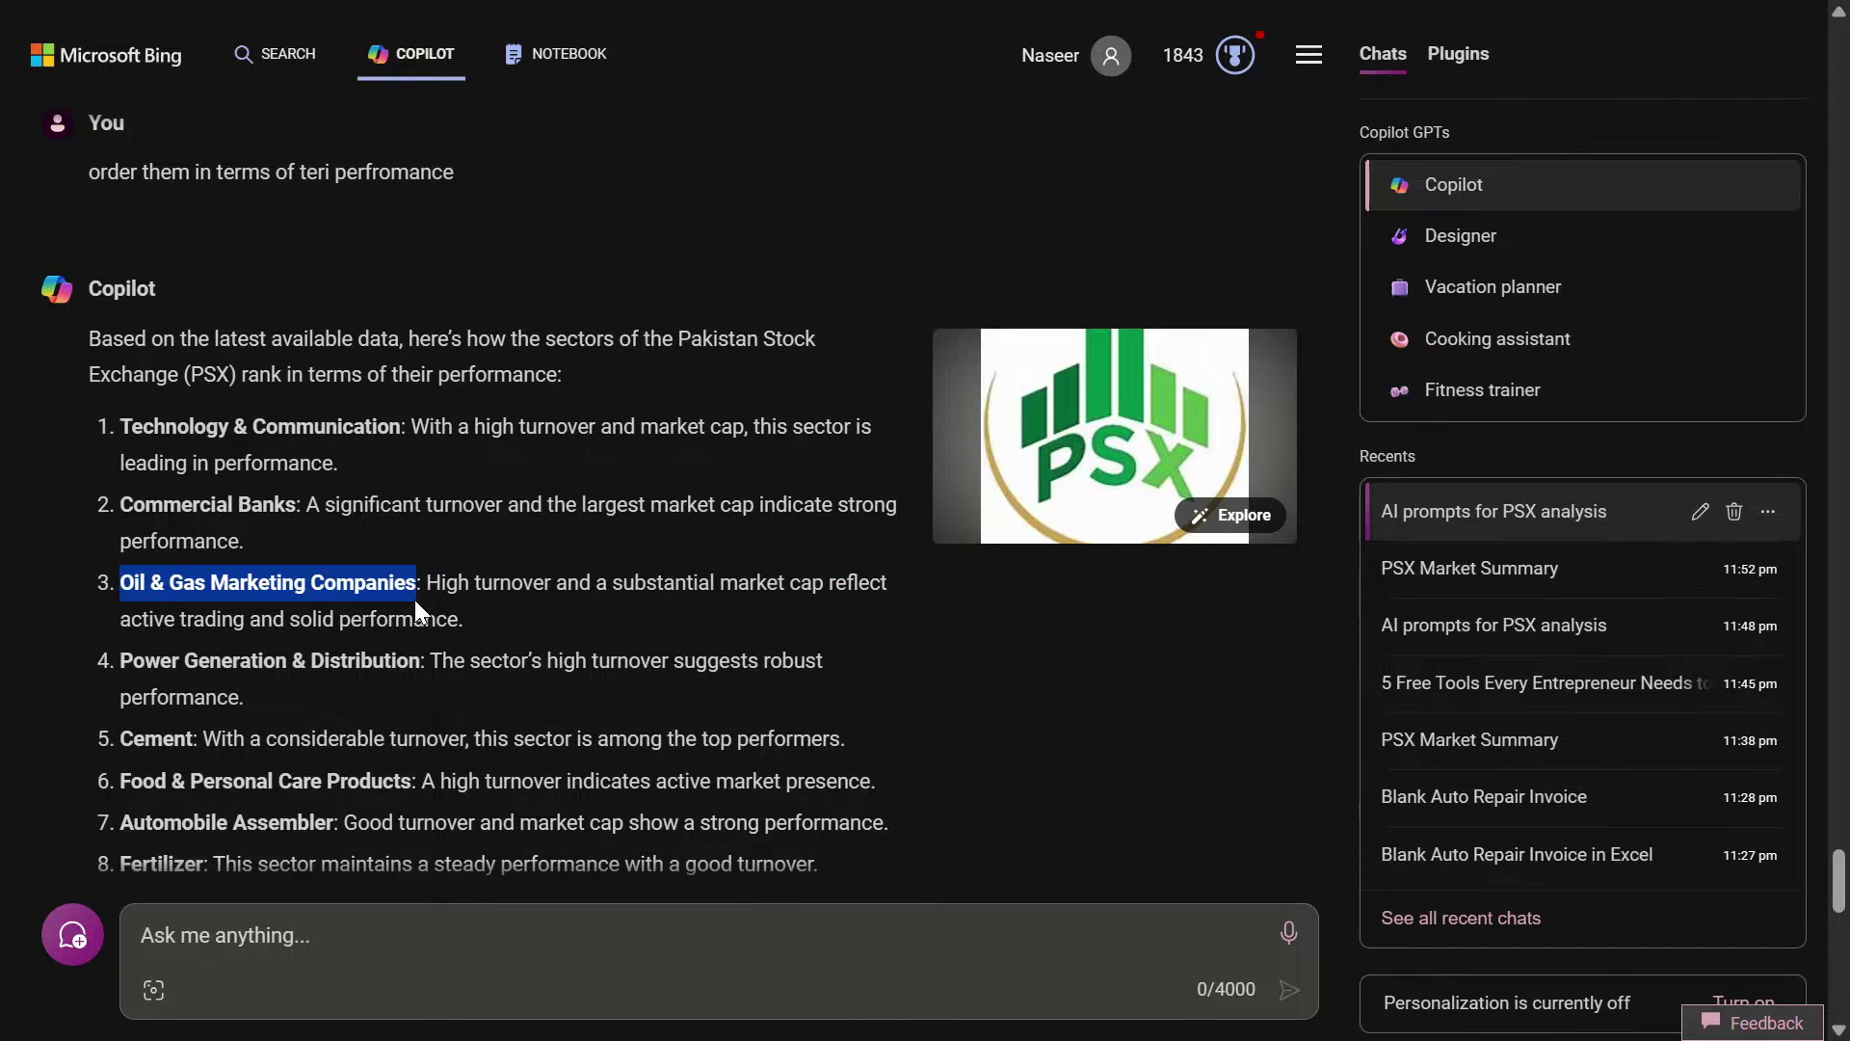
# Ask Copilot to list all companies in the Oil & Gas Marketing Companies sector
pyautogui.click(246, 935)
pyautogui.write('list all companies in Oil & Gas Marketing Companies sector')
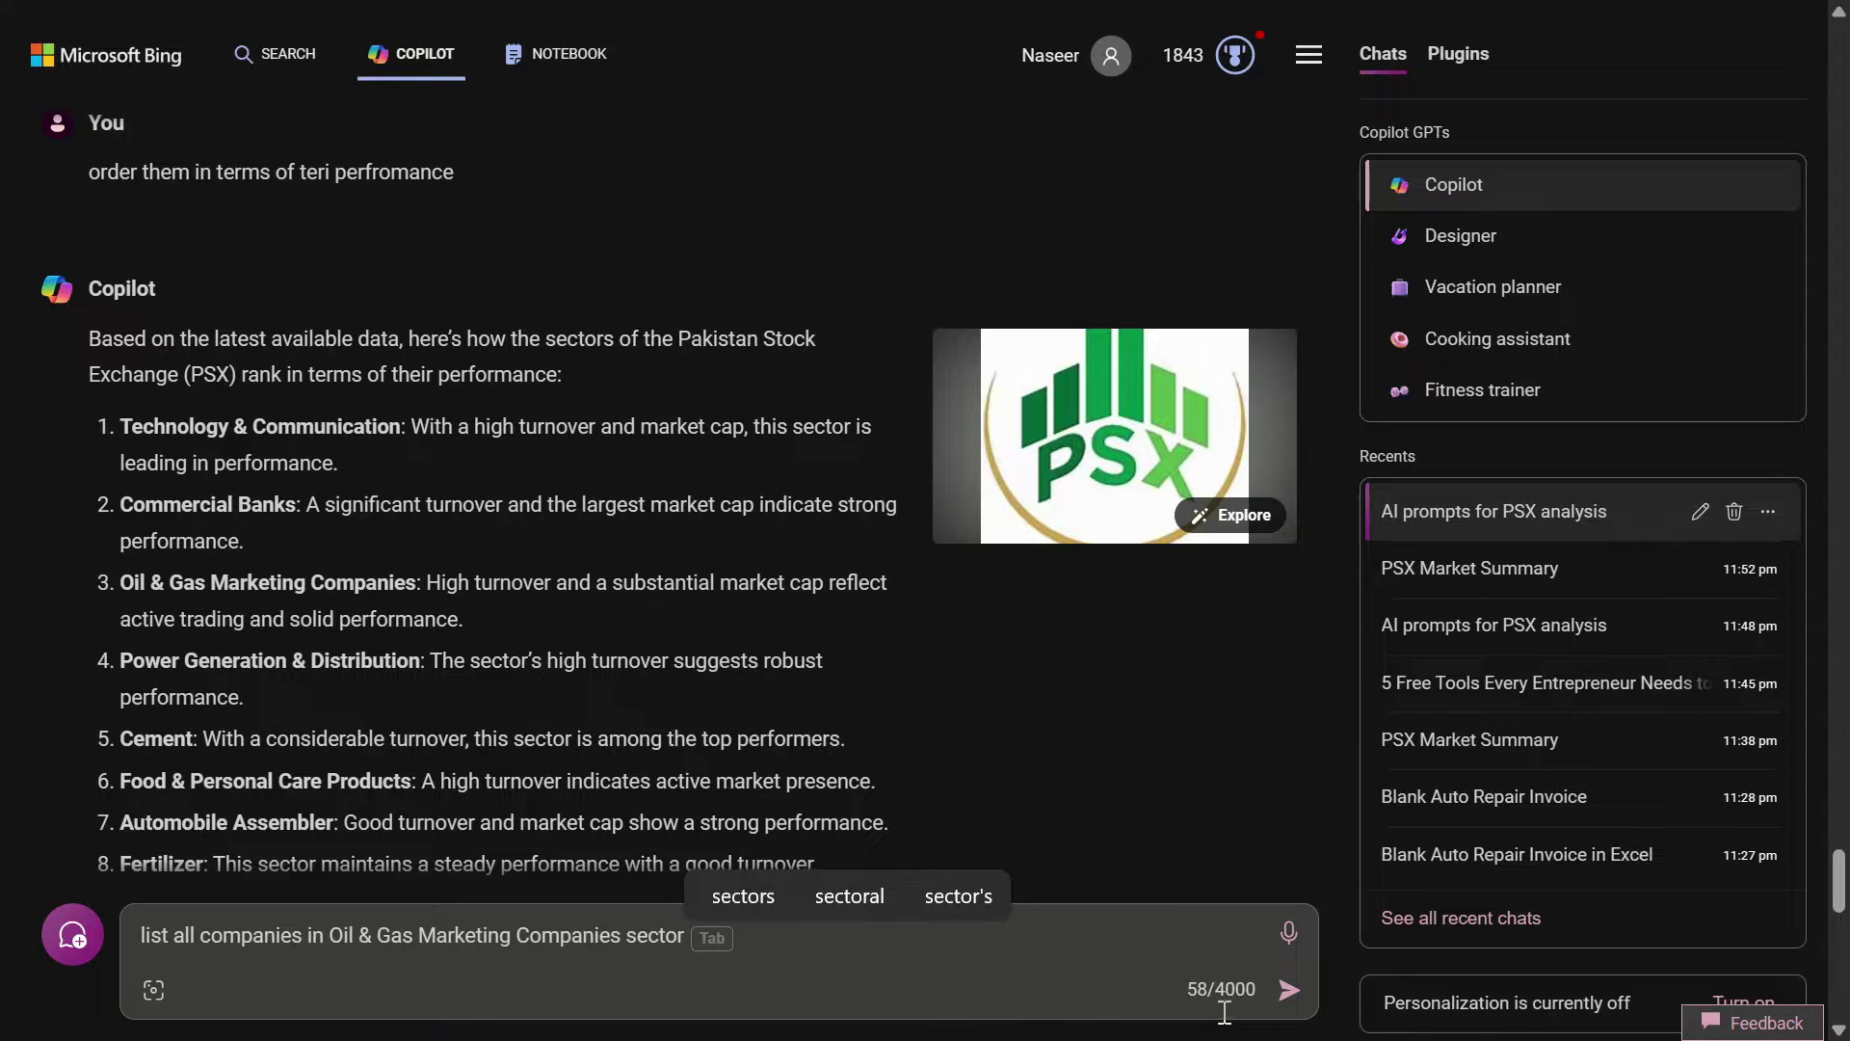
pyautogui.click(1289, 989)
# Ask 'what about Mari petroleum?' and draft 'give me top performers in this sector'
pyautogui.write('what abut ')
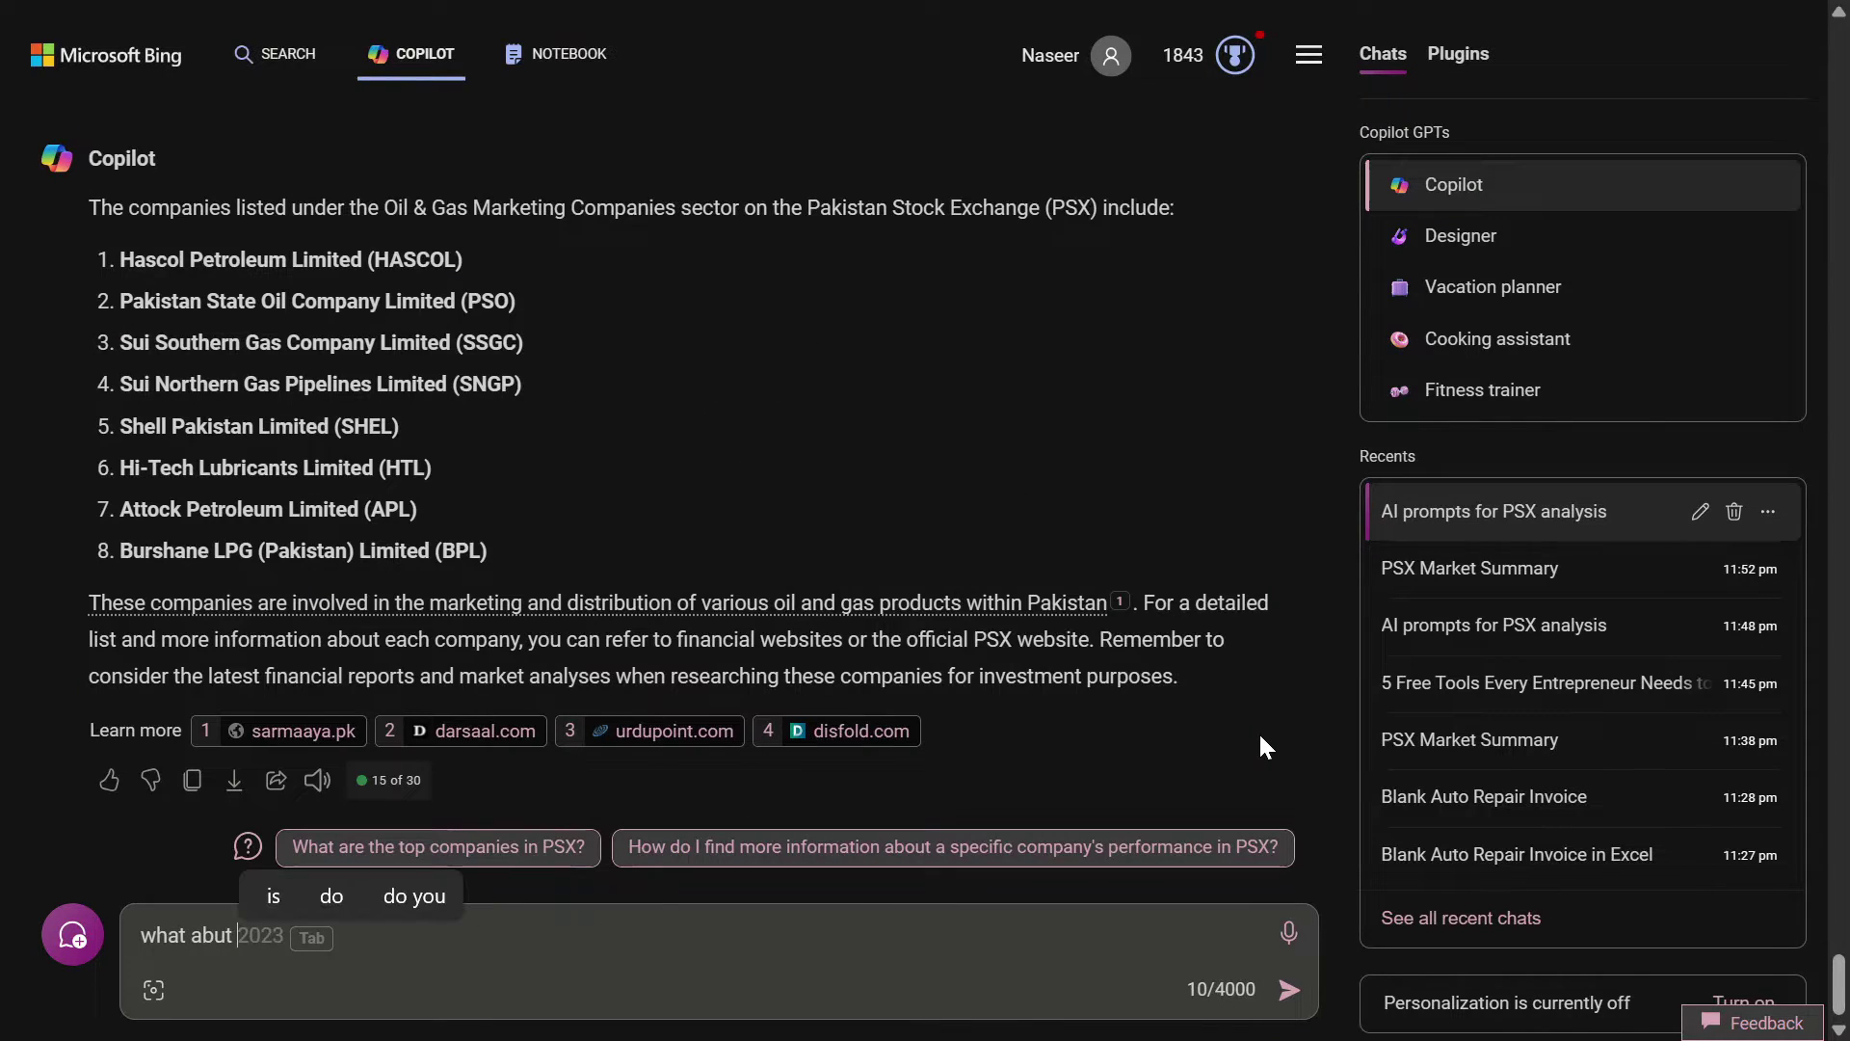
pyautogui.write('Mari petroleum?')
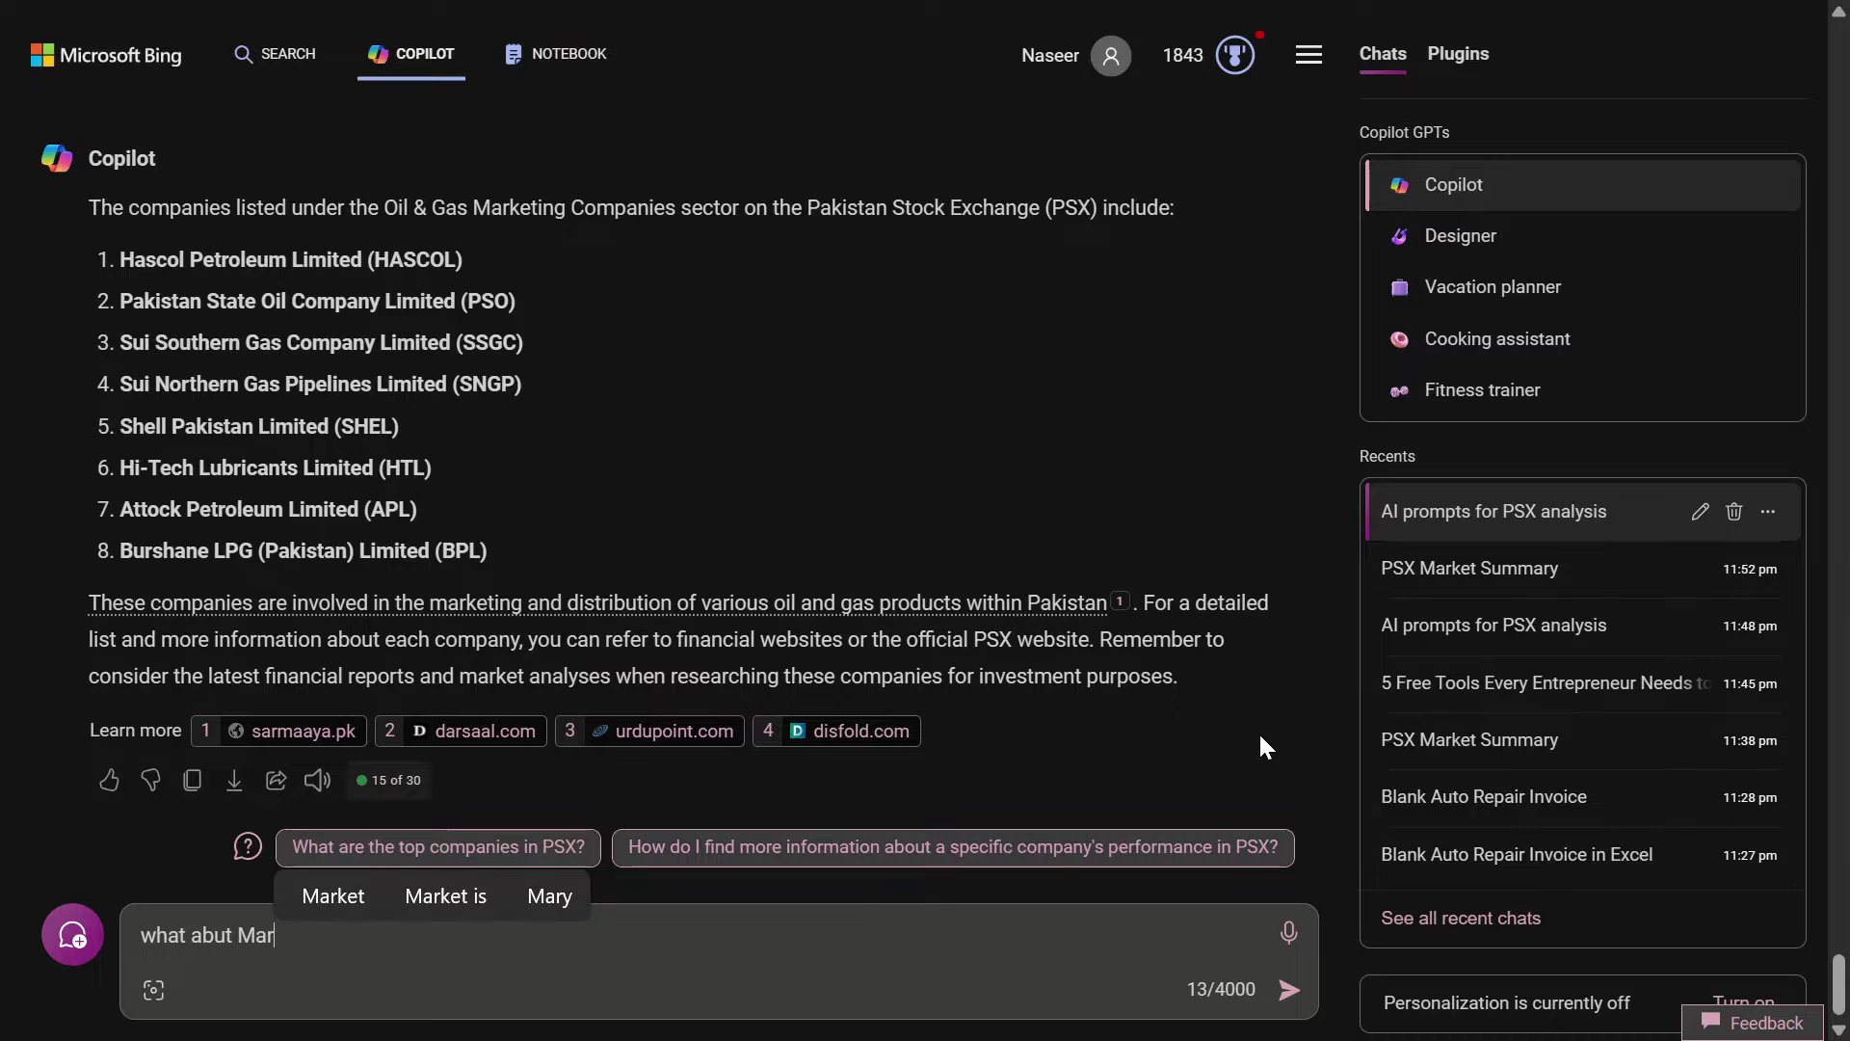
pyautogui.press('Return')
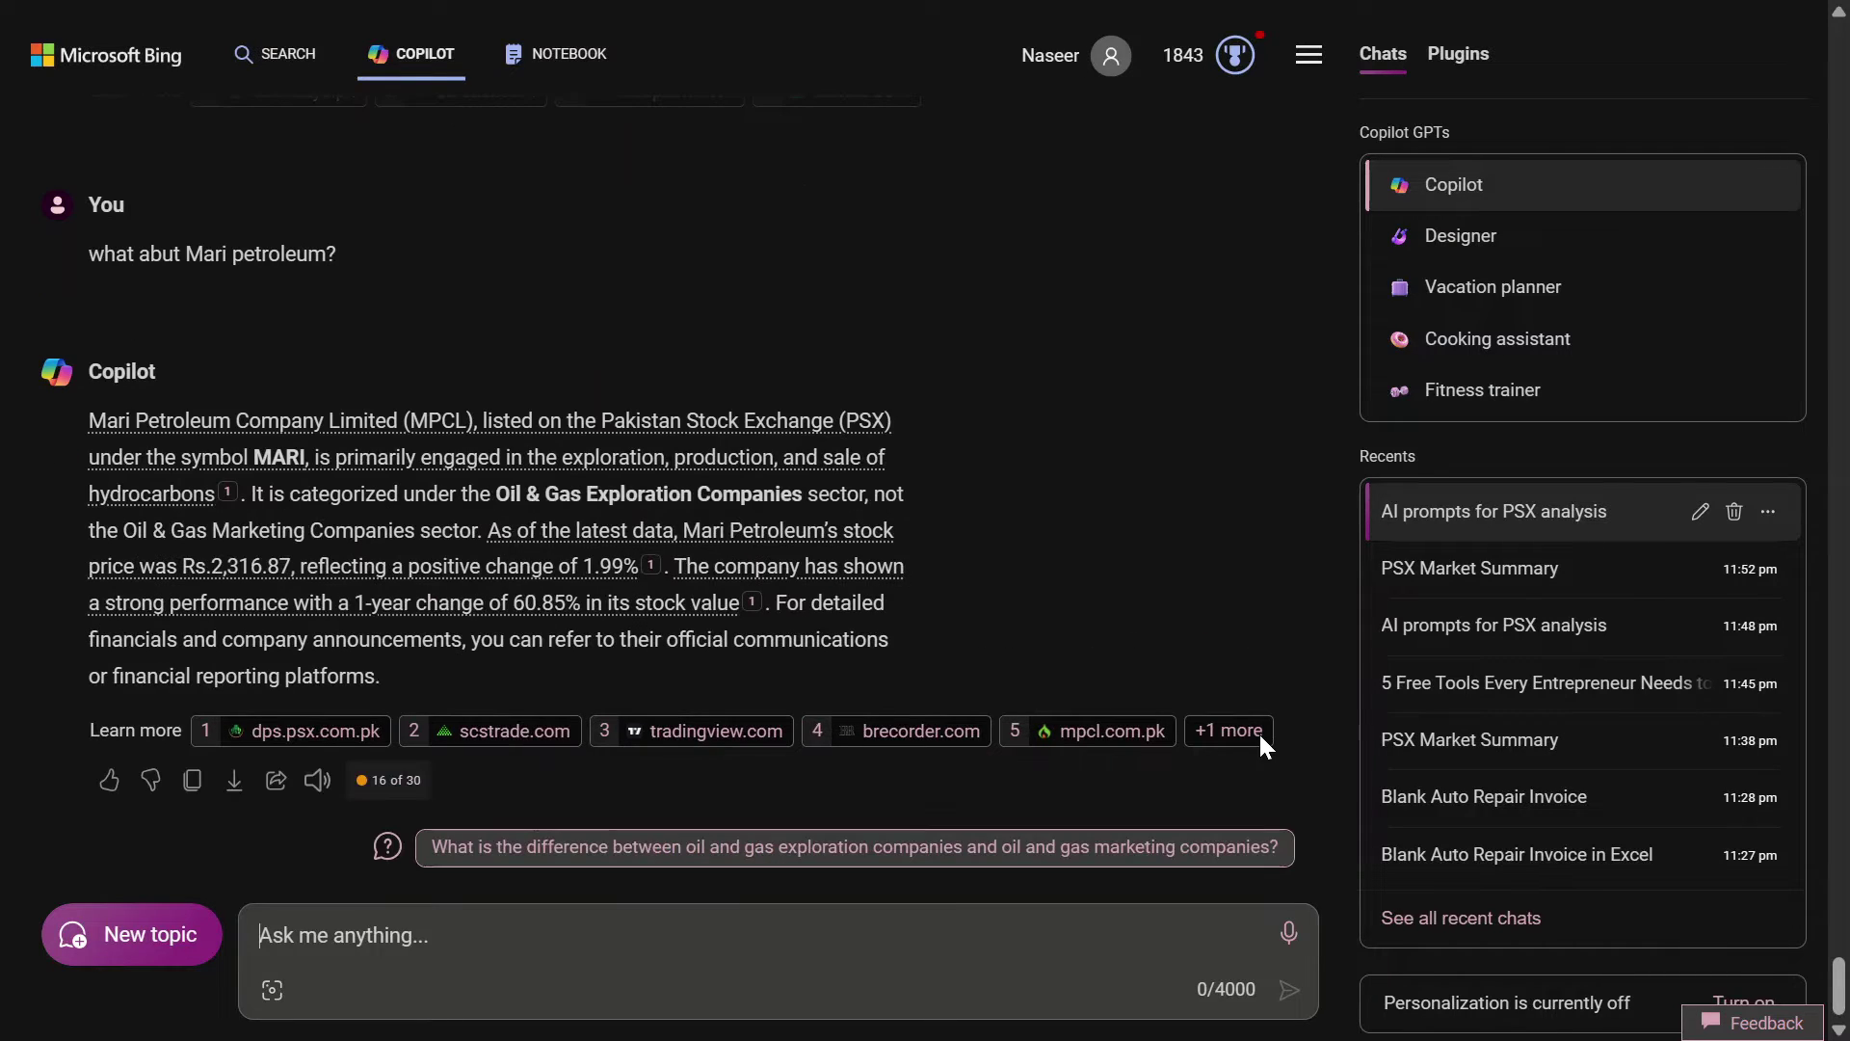
pyautogui.click(520, 940)
pyautogui.write('give me top perfromers in this sector')
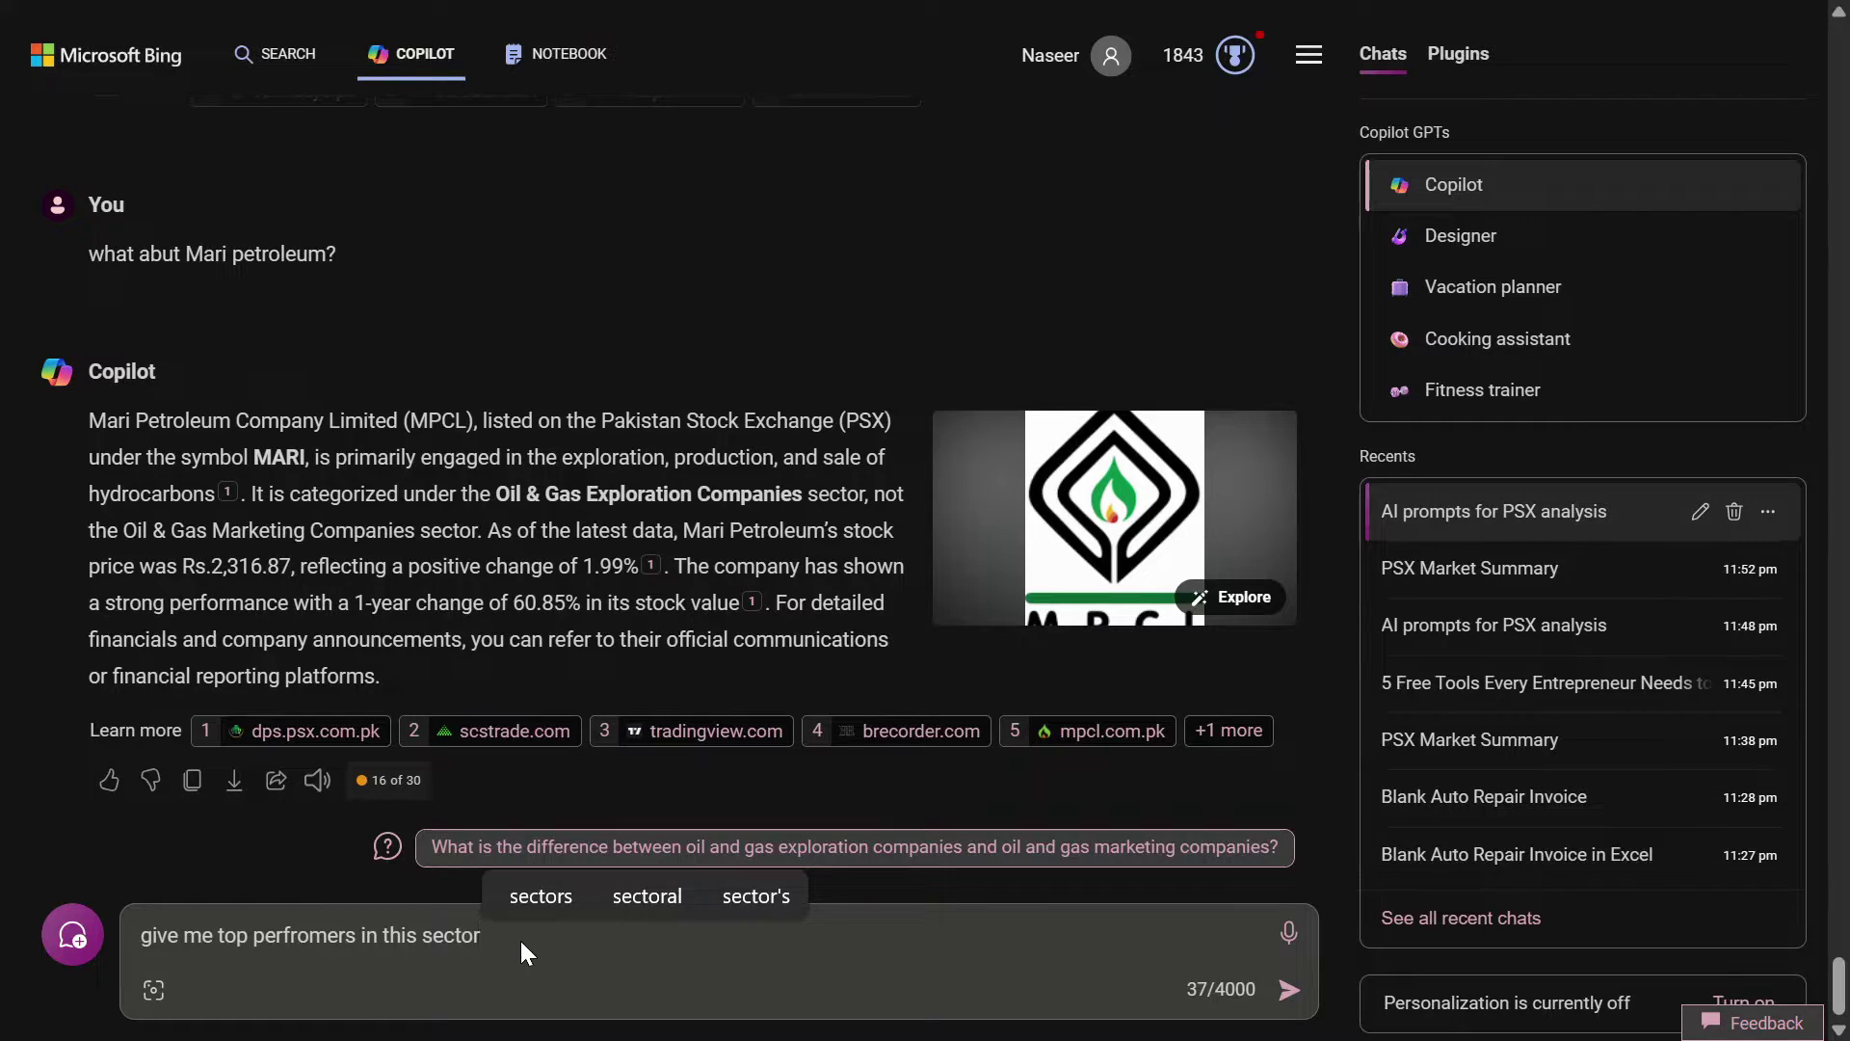
# Request the exploration sector's top performers, then a fundamental analysis of OGDC
pyautogui.press('Return')
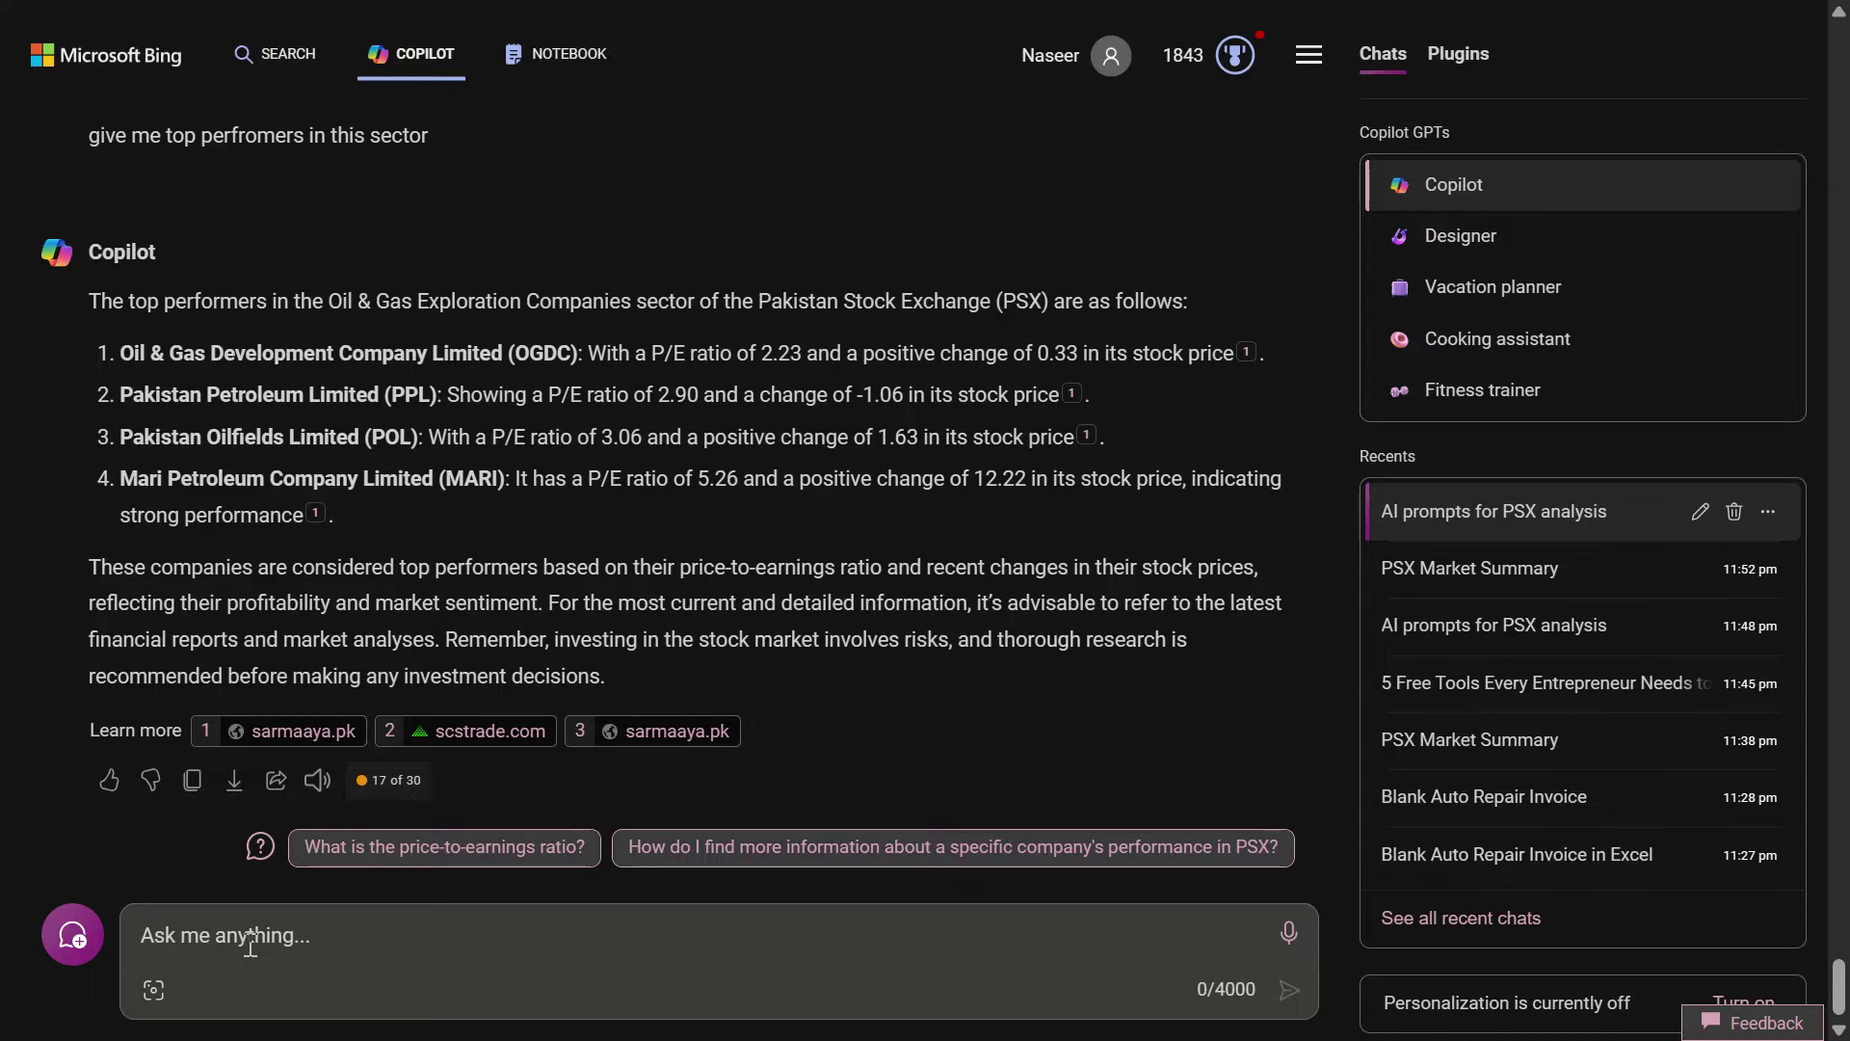
pyautogui.write('give me fundamental analysis of OGDC')
pyautogui.press('Return')
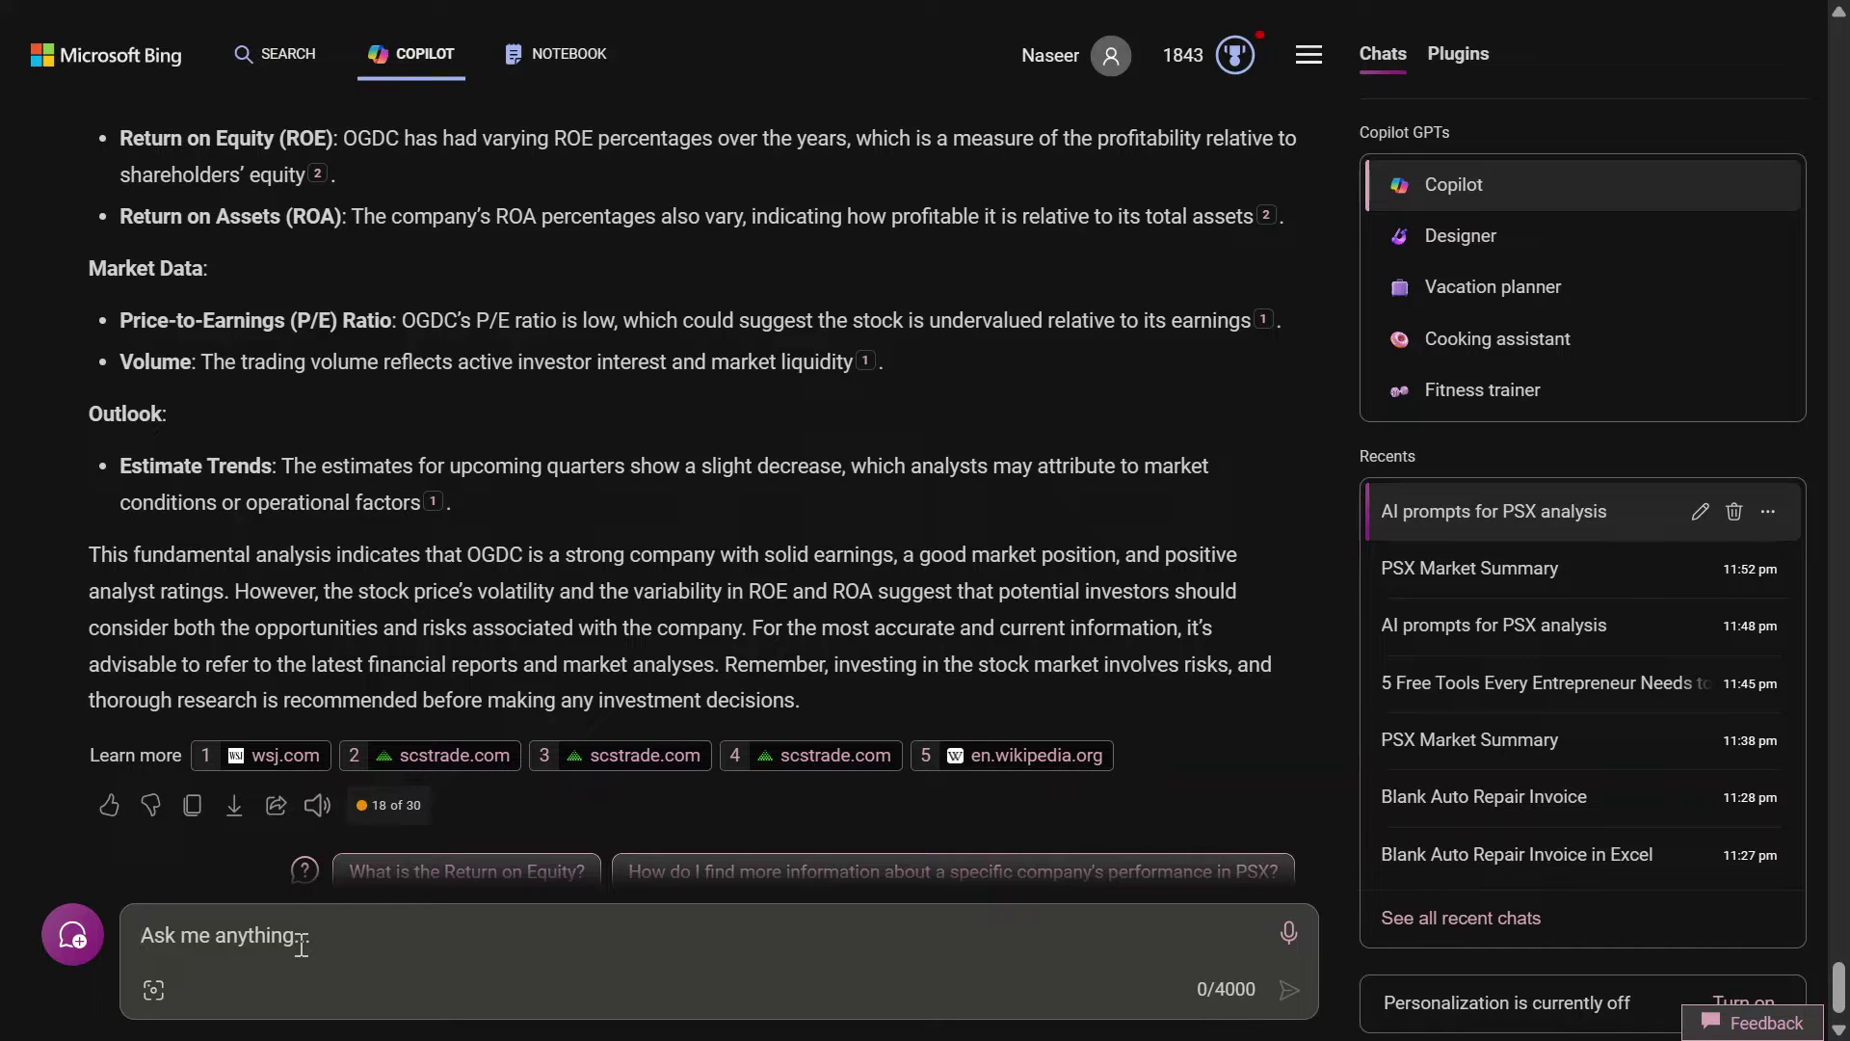
# Ask 'give me technical analysis of OGDC' and read its neutral-to-bearish short-term outlook
pyautogui.click(302, 945)
pyautogui.write('give me technical analysis of OGDC')
pyautogui.press('Return')
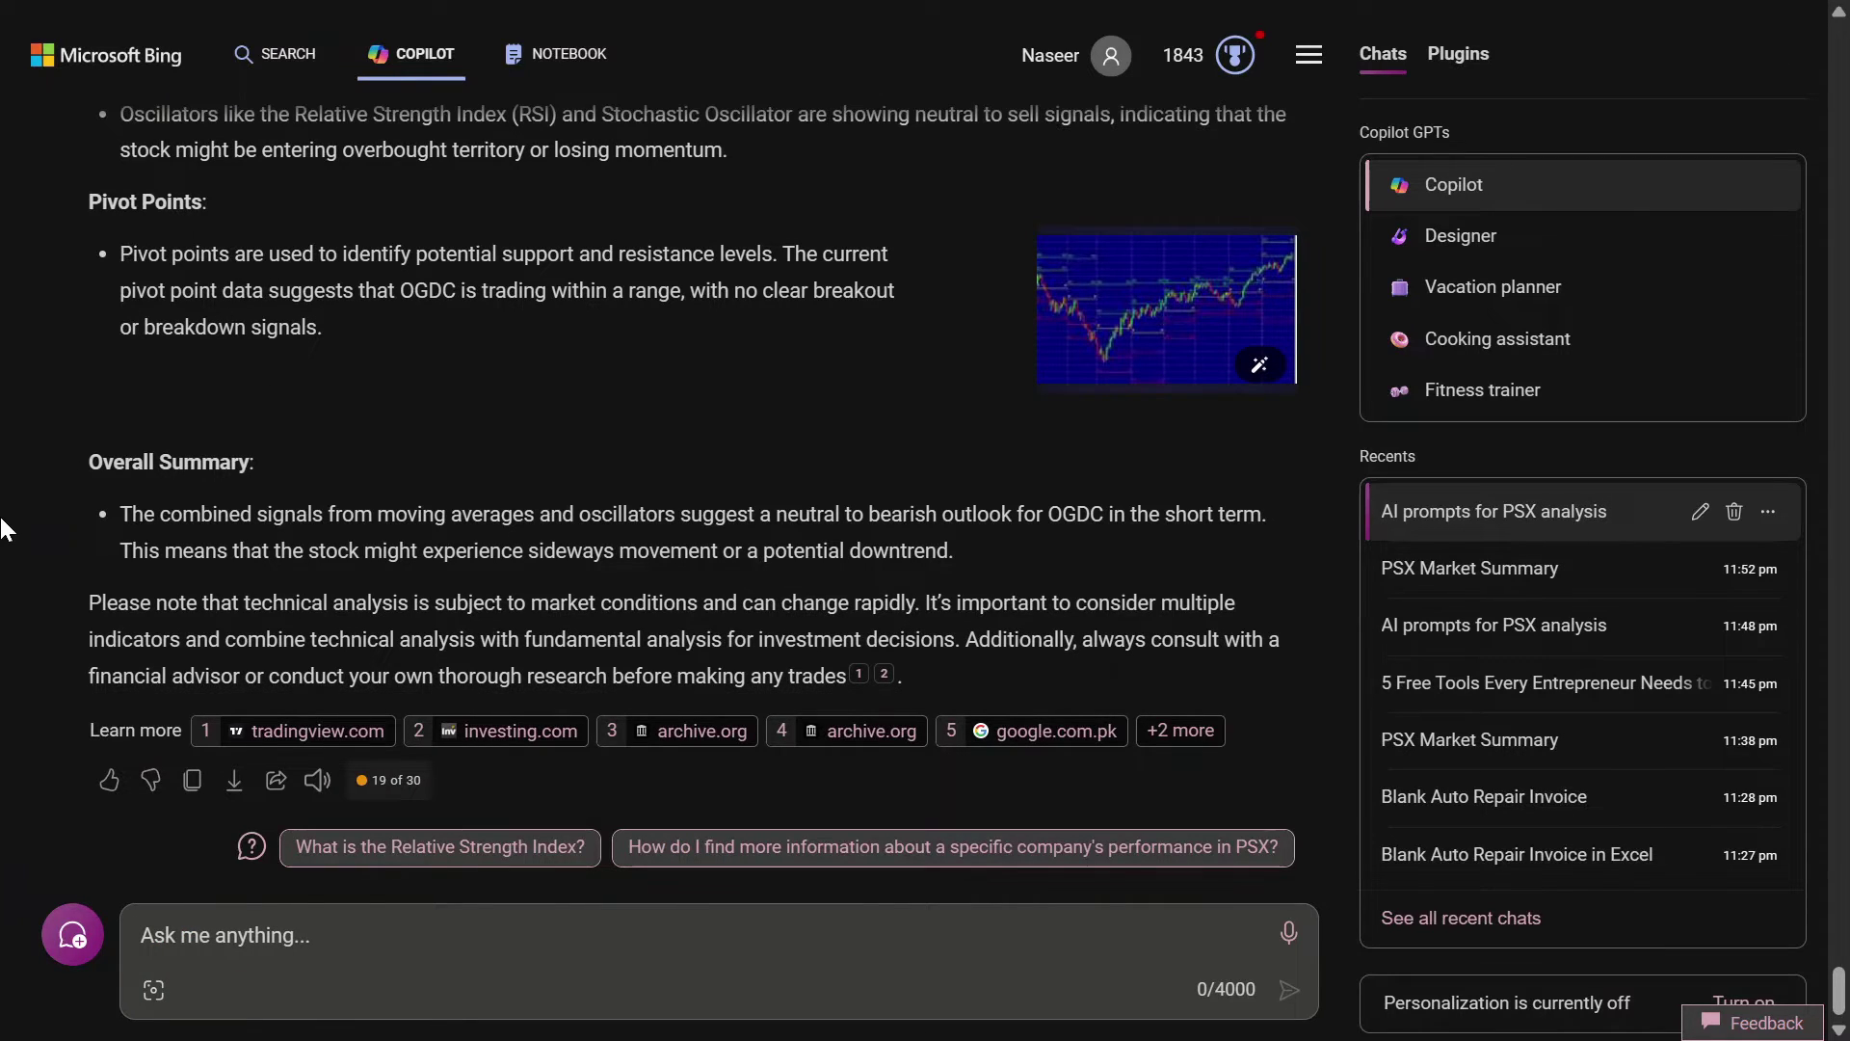
pyautogui.scroll(3, 8, 532)
pyautogui.scroll(2, 7, 539)
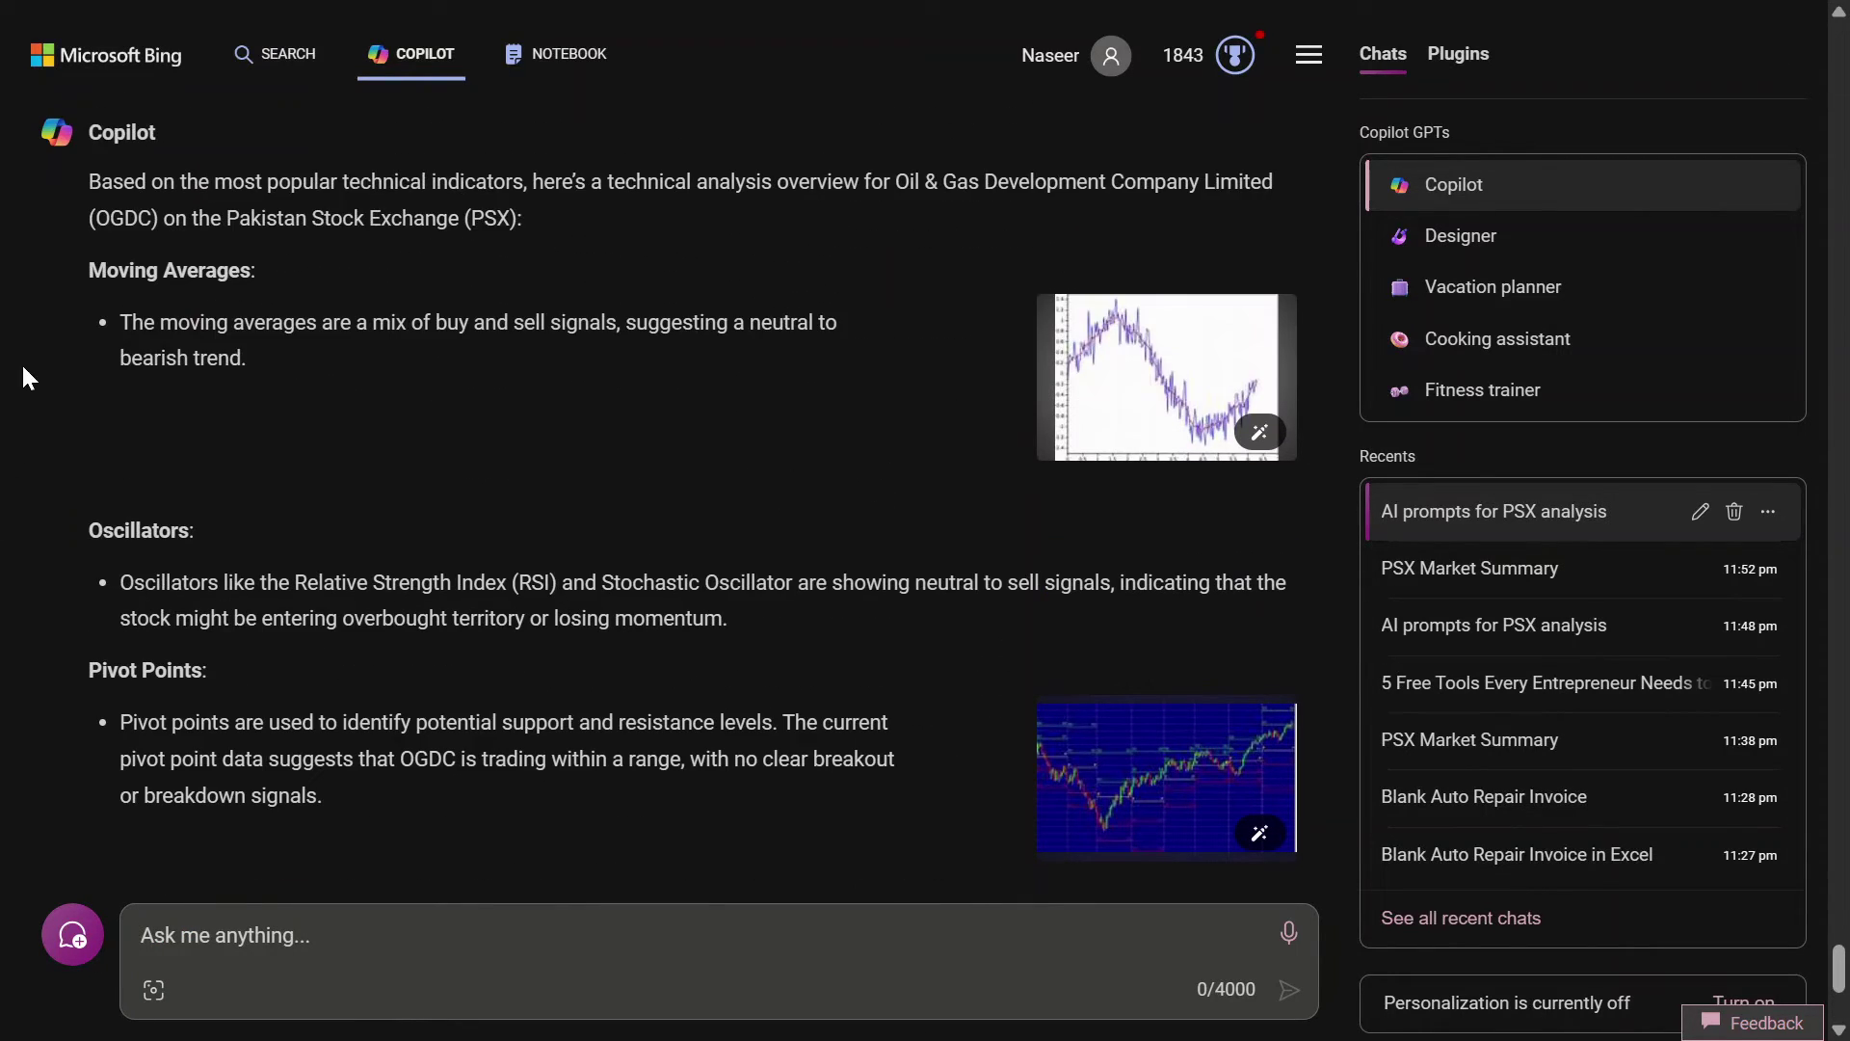
pyautogui.scroll(-2, 8, 578)
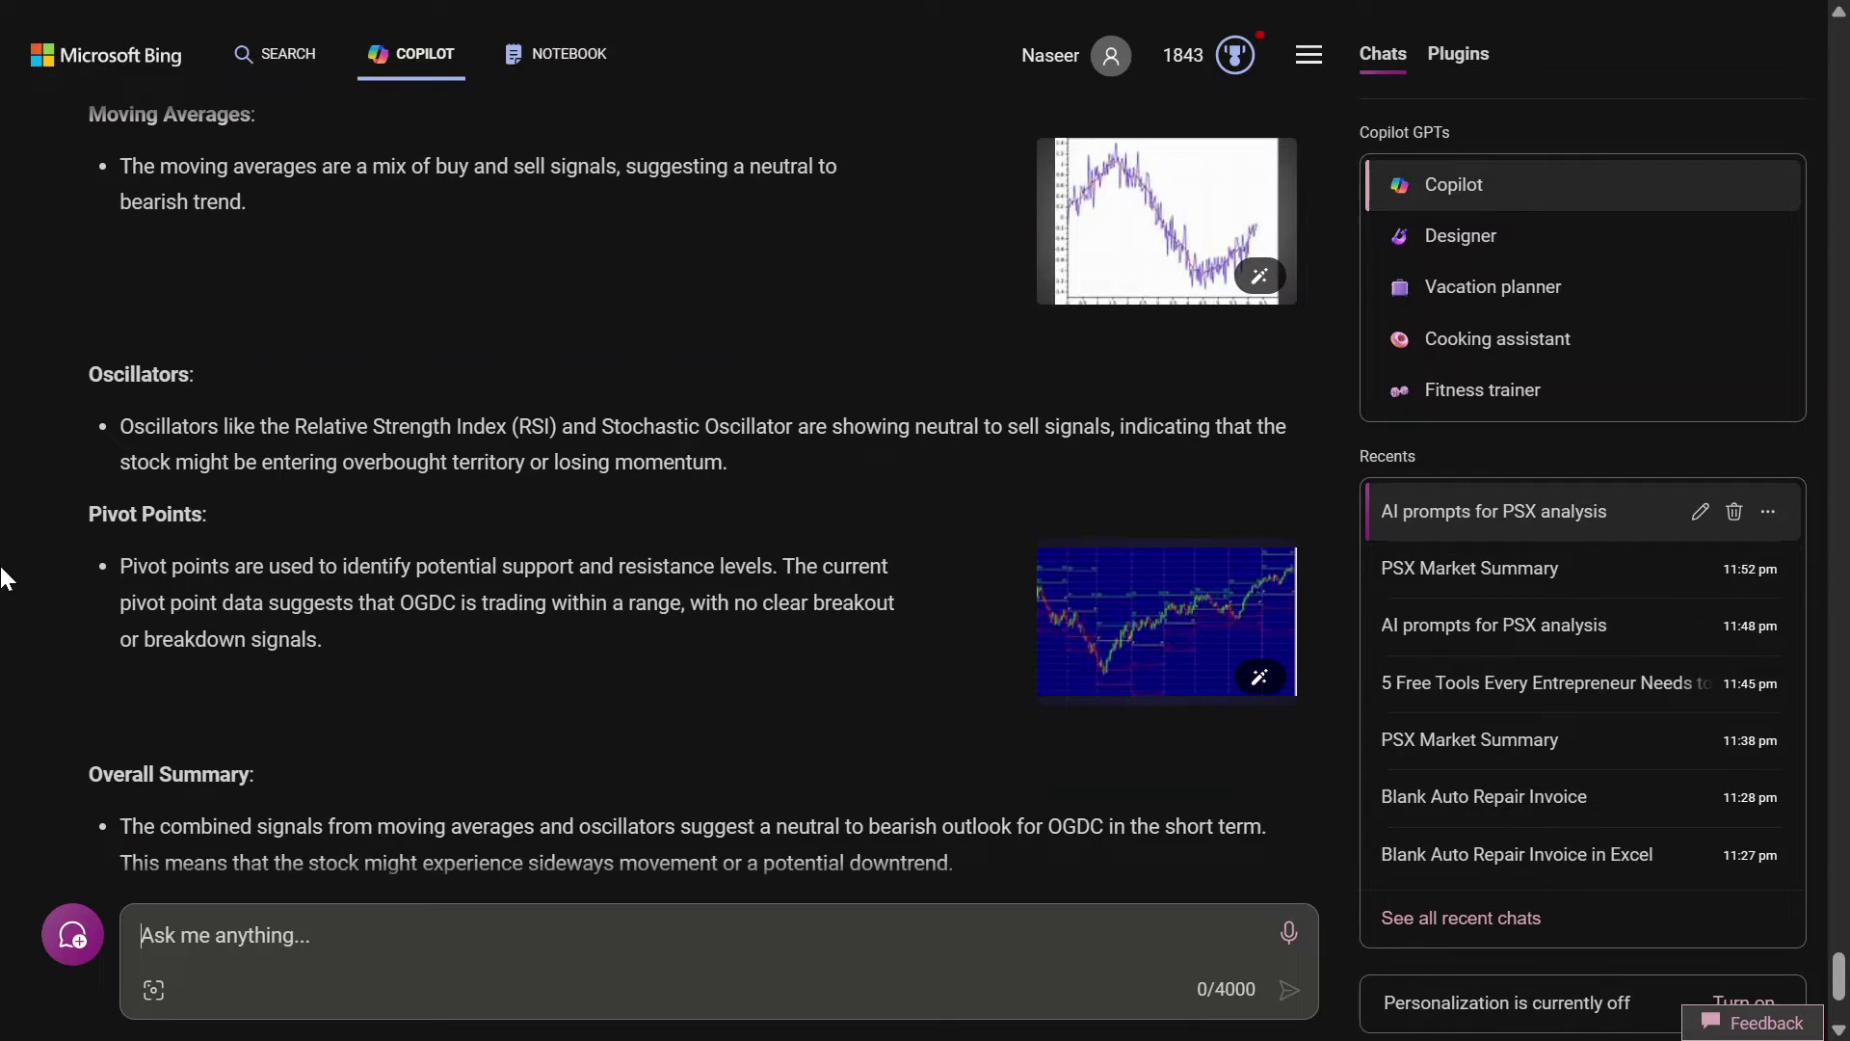
pyautogui.scroll(3, 8, 579)
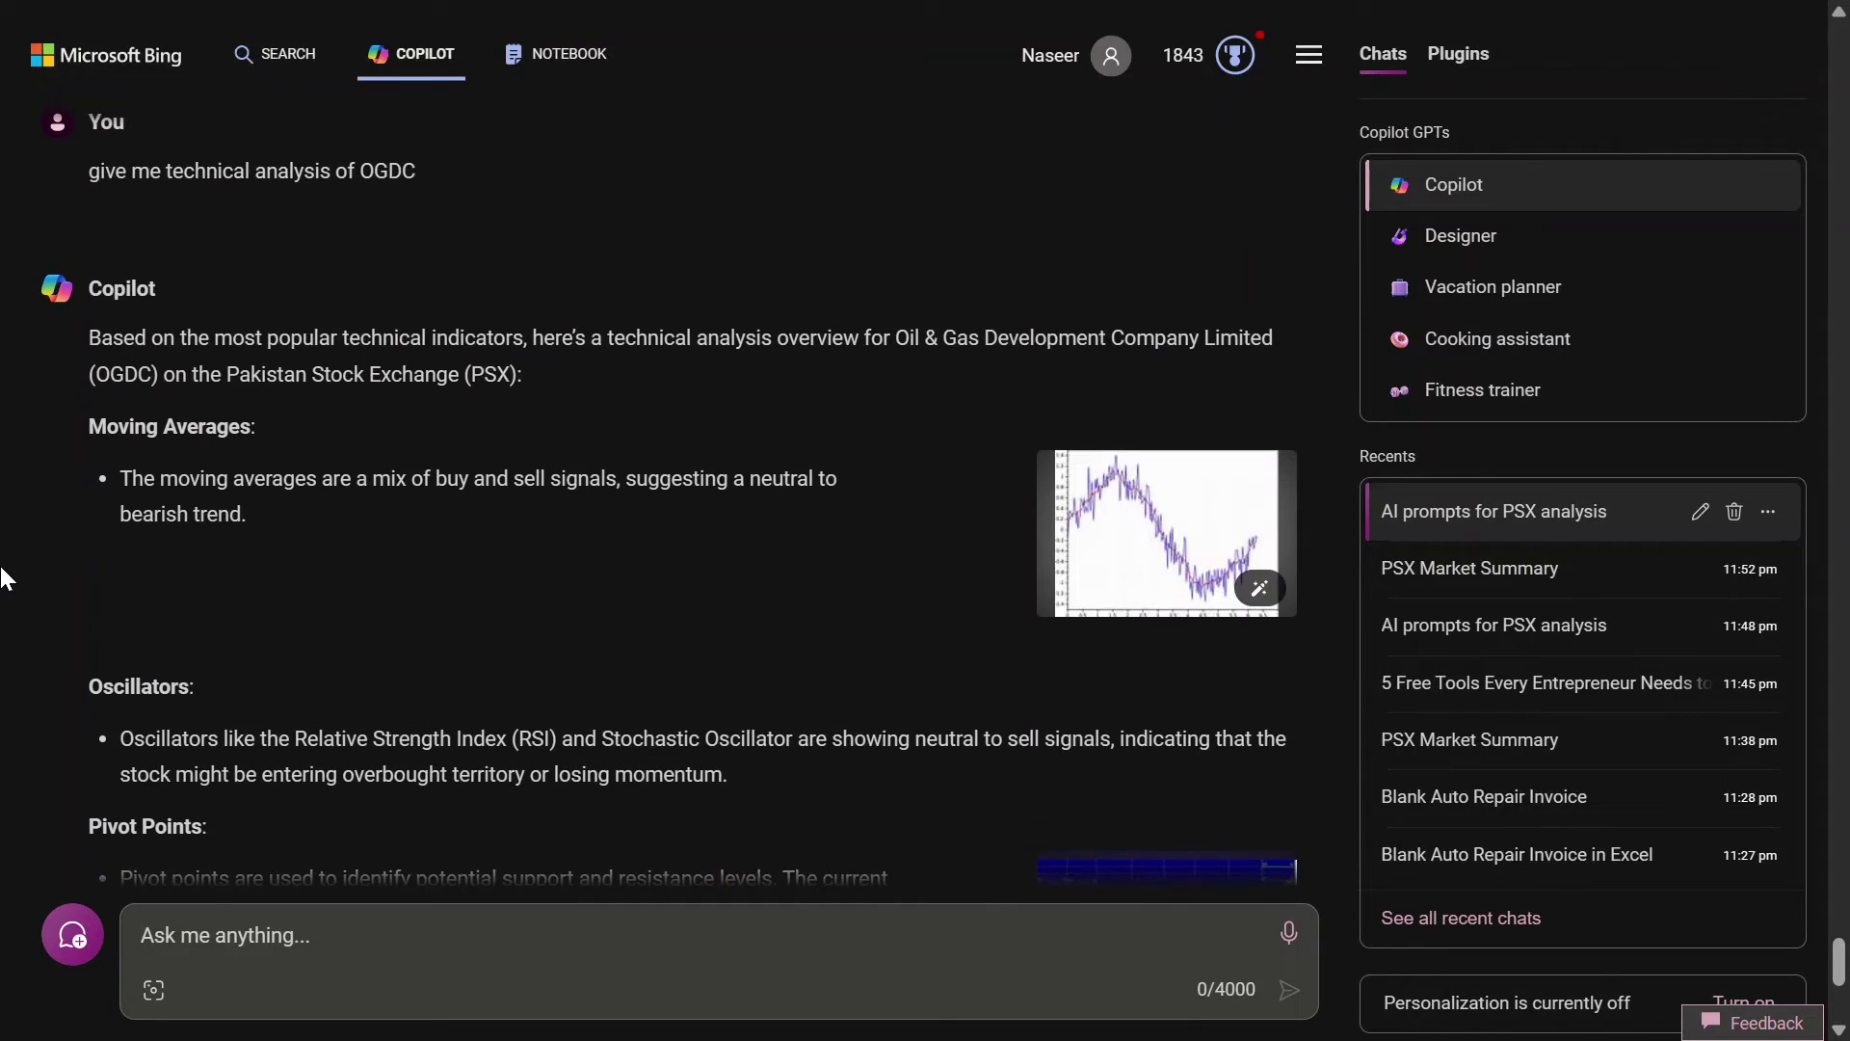
pyautogui.scroll(3, 7, 578)
pyautogui.scroll(-8, 8, 578)
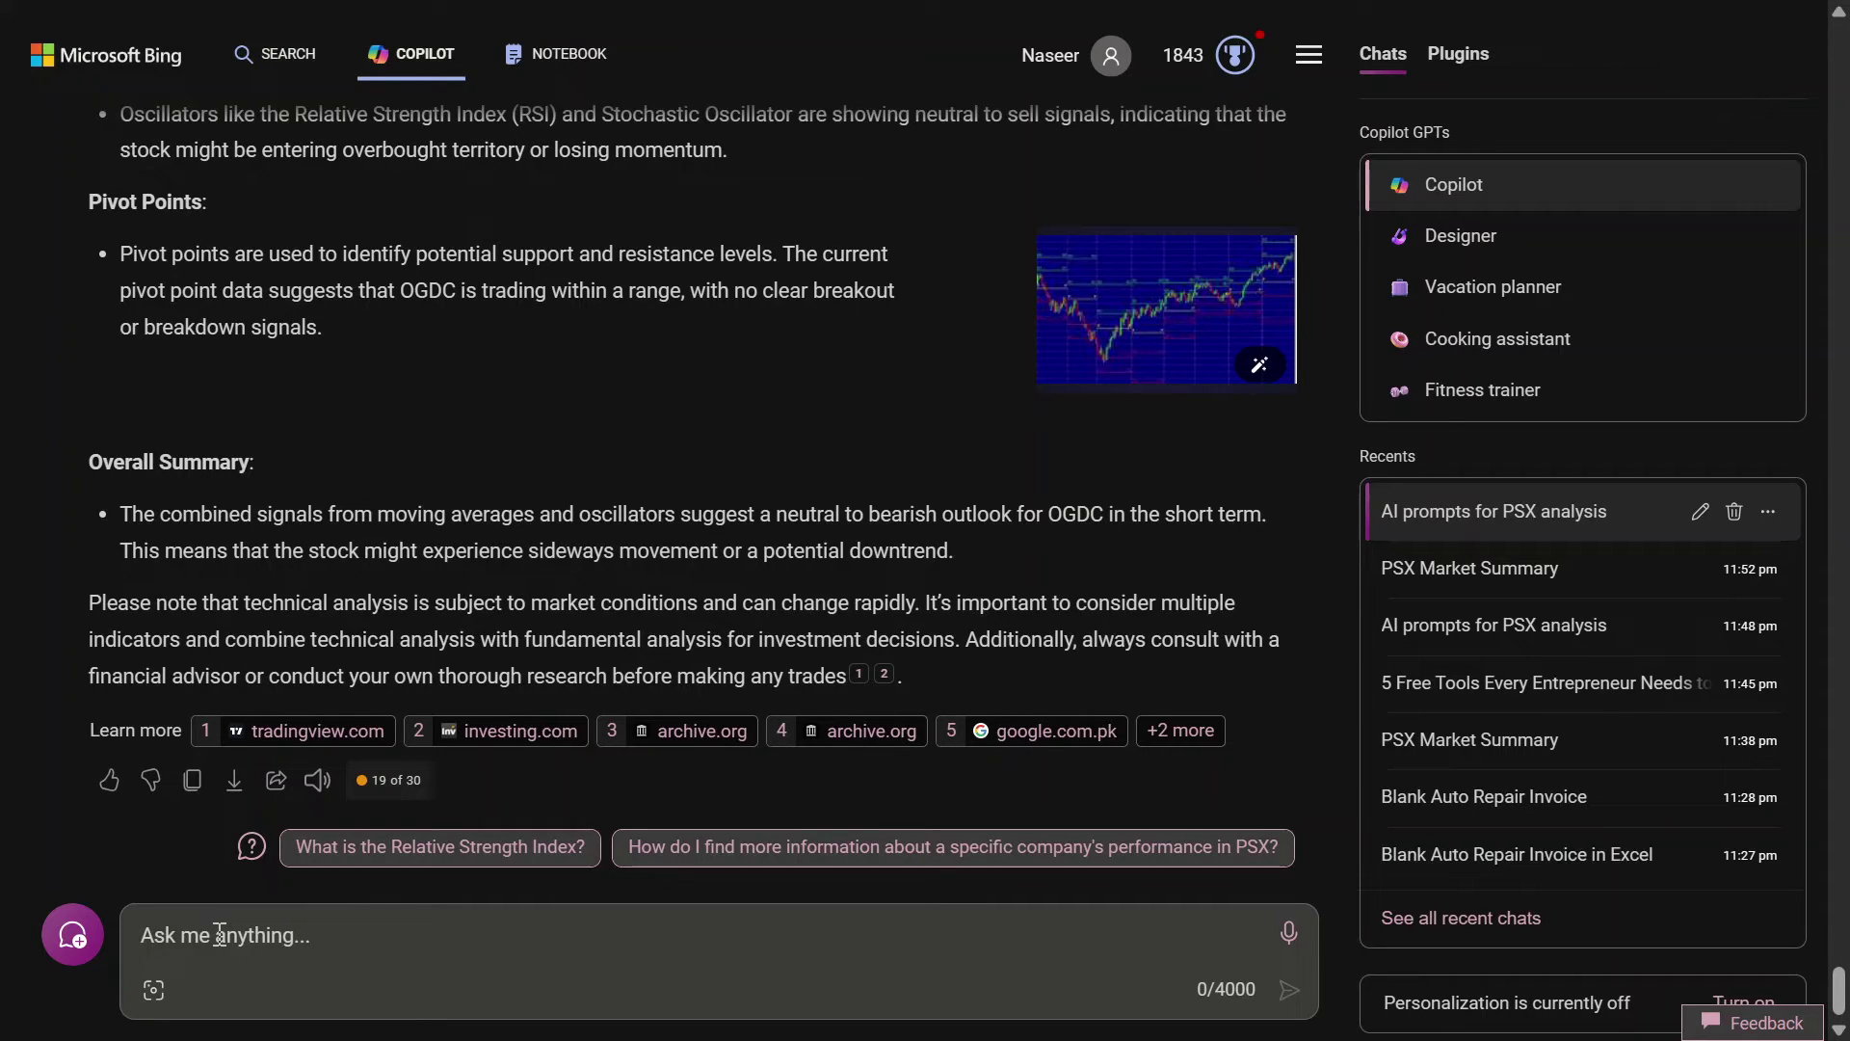
# Ask 'what is P/E ratio?' and get the Market Value per Share over EPS formula
pyautogui.write('what is P/E ratio')
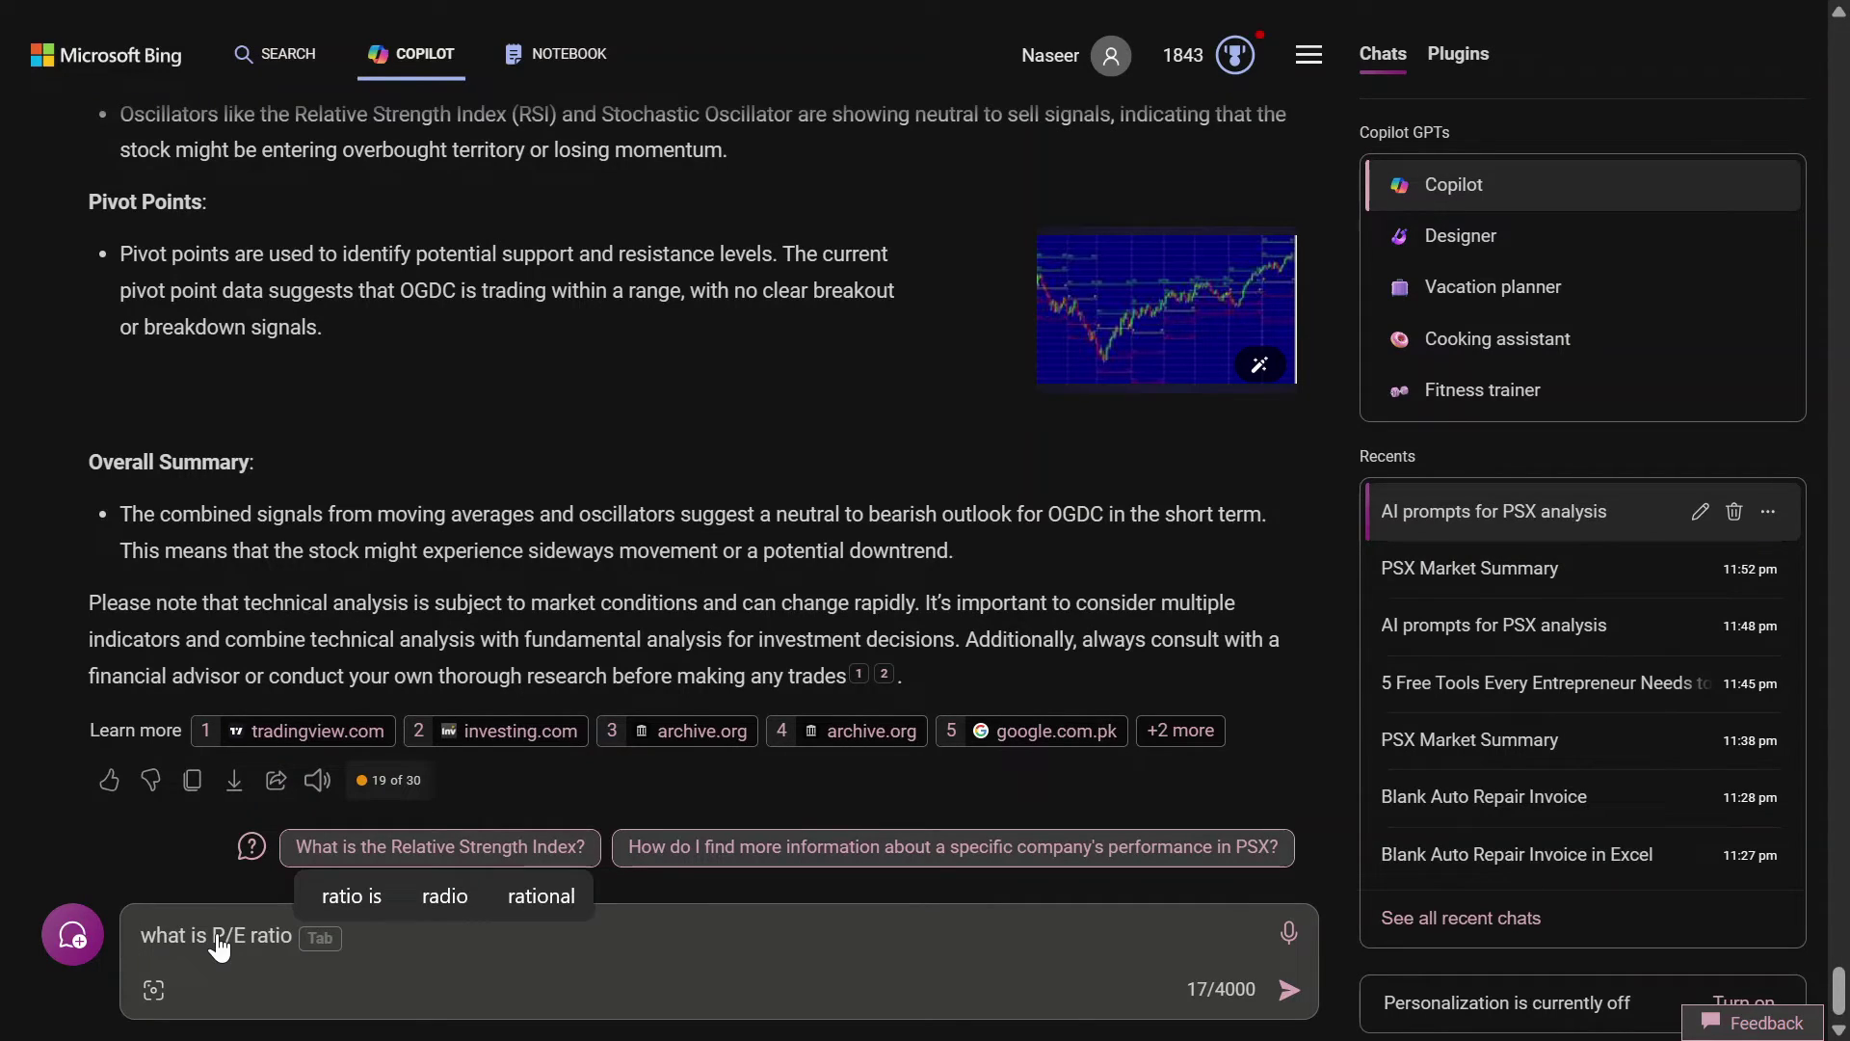
pyautogui.write('?')
pyautogui.press('Return')
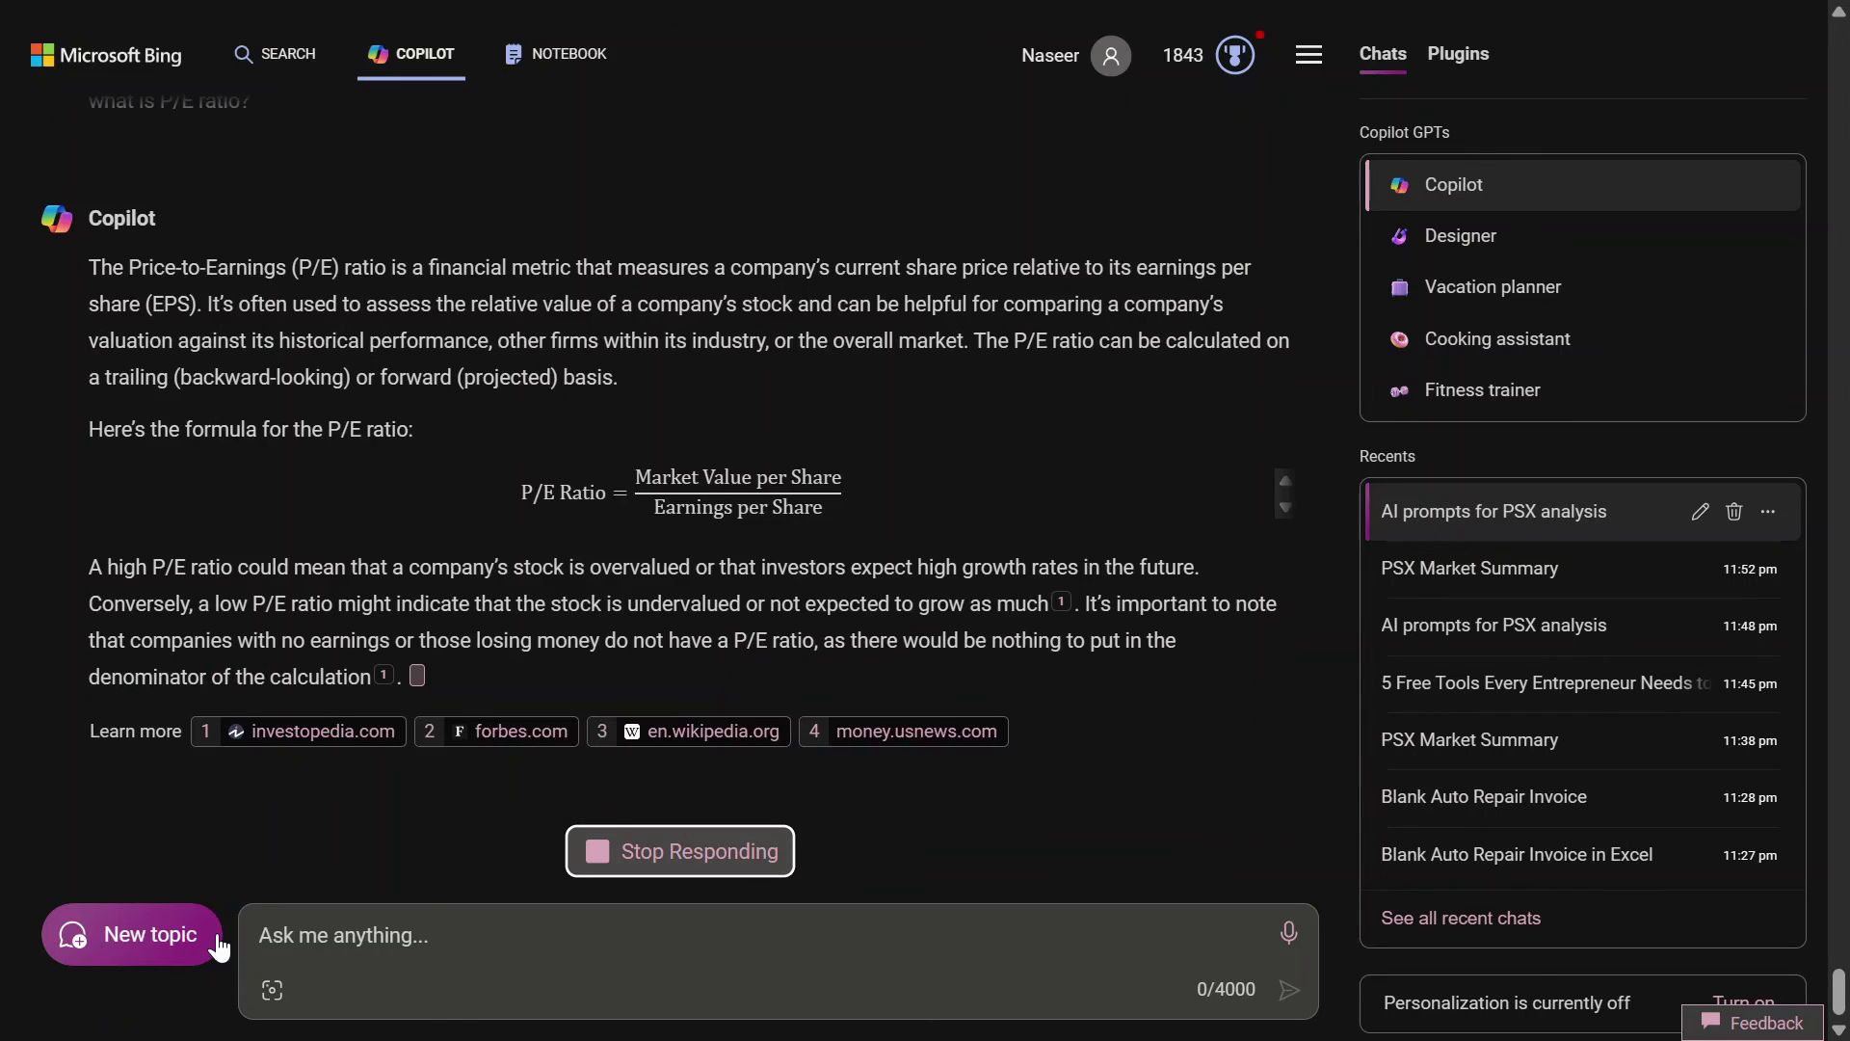
pyautogui.click(221, 947)
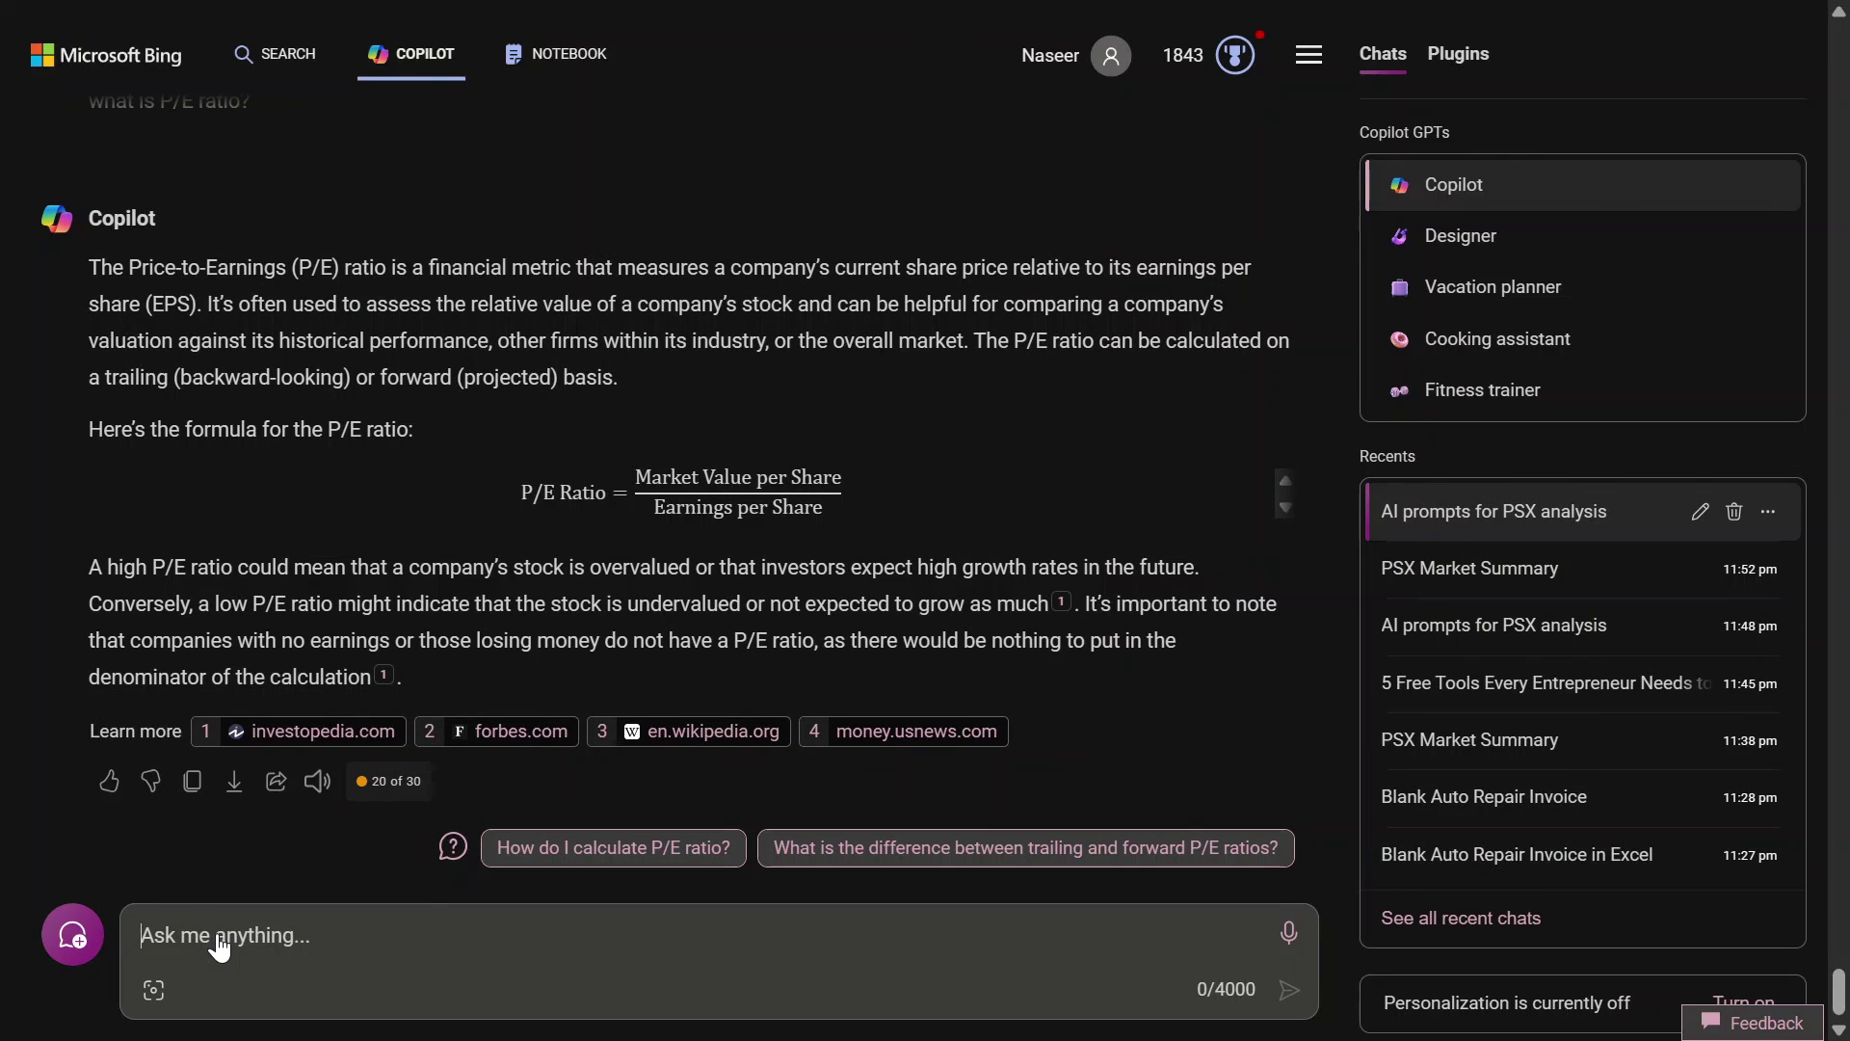